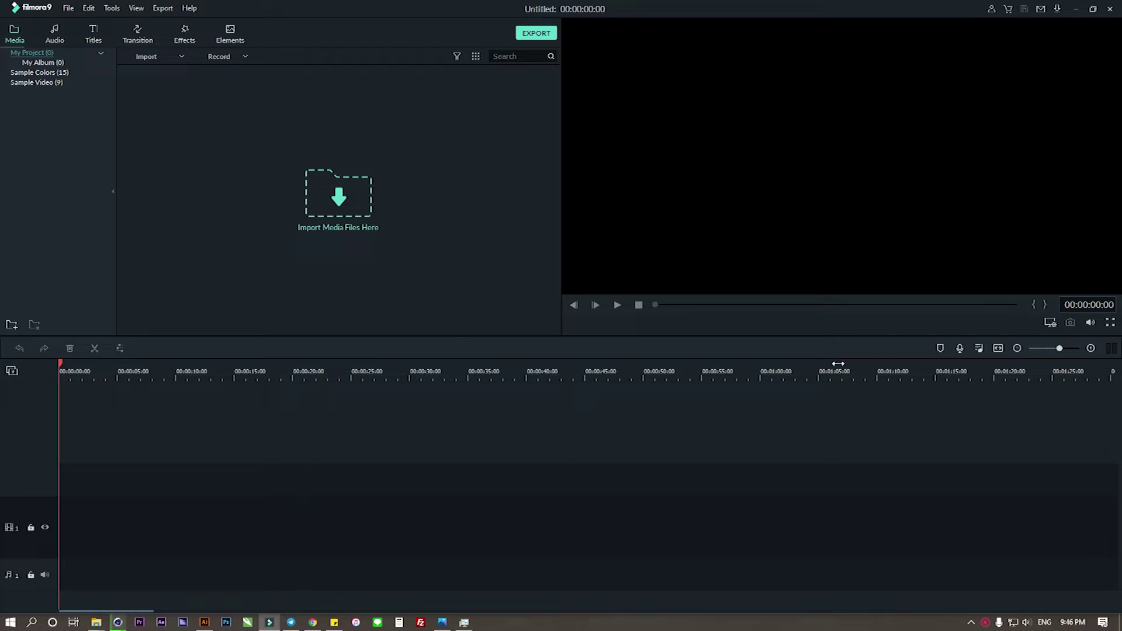
# Minimize the empty Filmora9 project to reveal the BOSCH render in Cinema 4D's Picture Viewer
pyautogui.click(1077, 11)
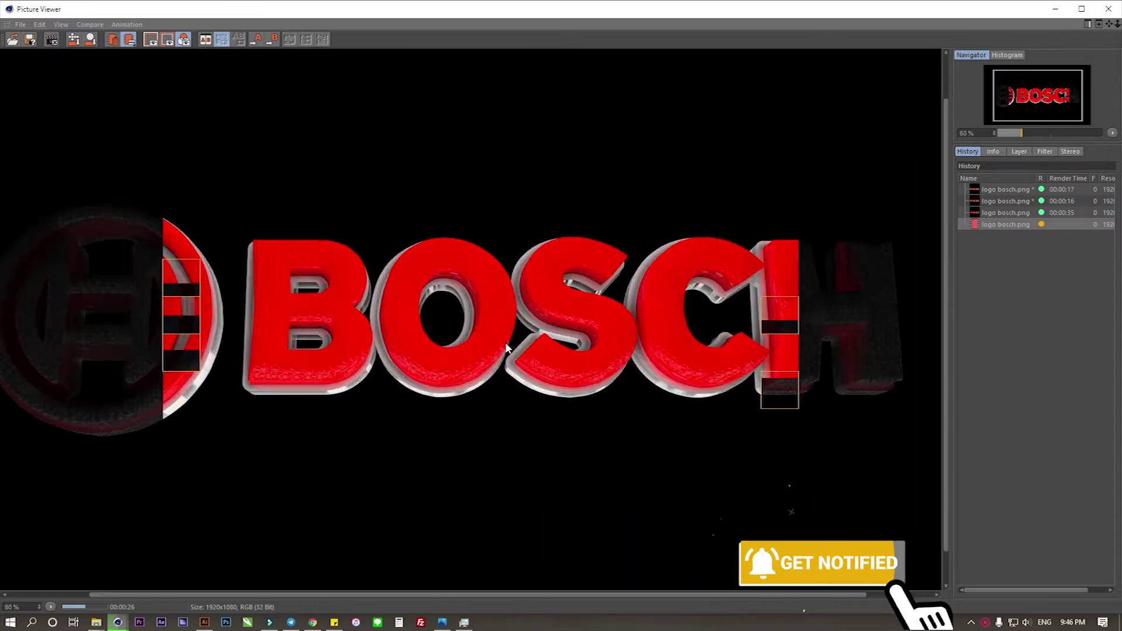
# Zoom into the render and pan across the emblem ring and the BOSCH letters
pyautogui.scroll(2, 505, 342)
pyautogui.scroll(3, 505, 342)
pyautogui.moveTo(409, 369); pyautogui.dragTo(646, 355)
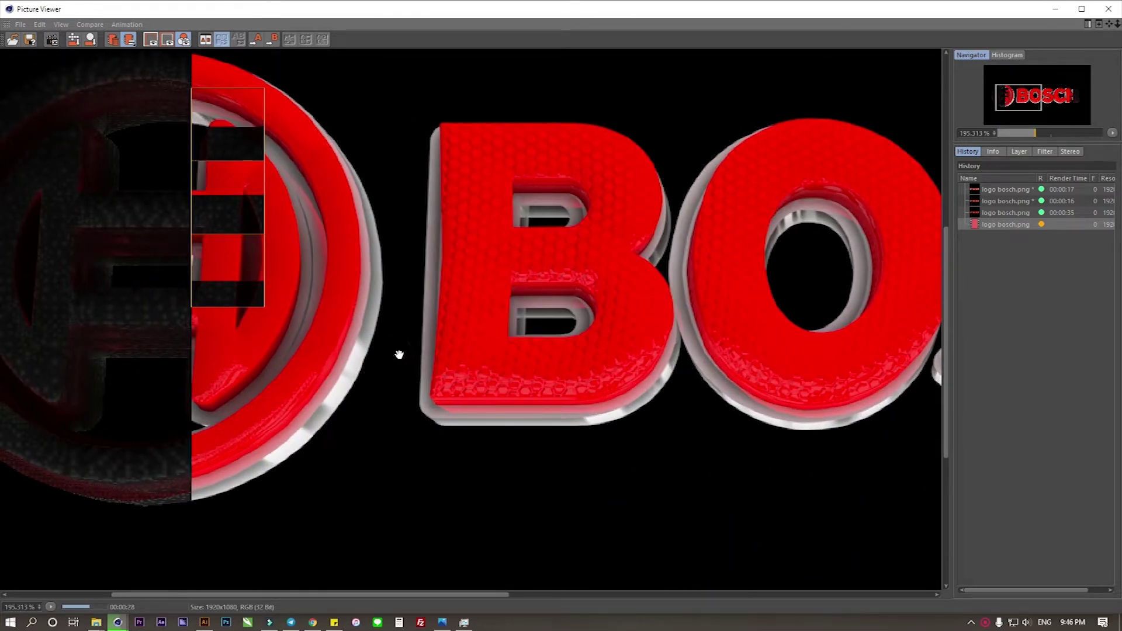
pyautogui.moveTo(401, 352); pyautogui.dragTo(527, 352)
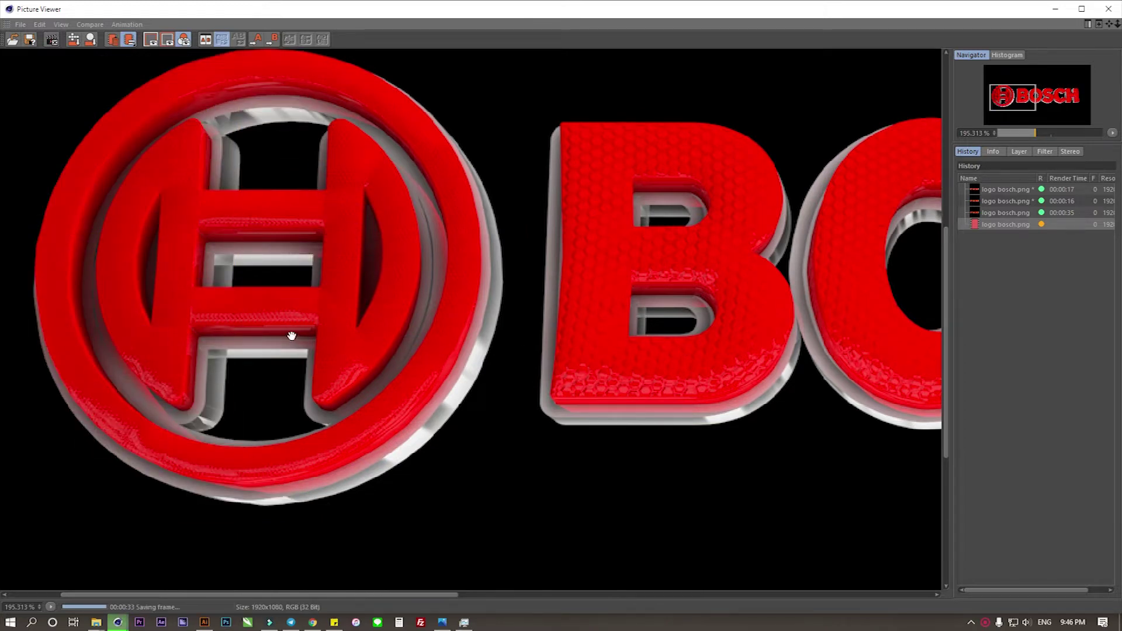
pyautogui.scroll(1, 268, 286)
pyautogui.scroll(1, 281, 304)
pyautogui.moveTo(301, 336); pyautogui.dragTo(434, 250)
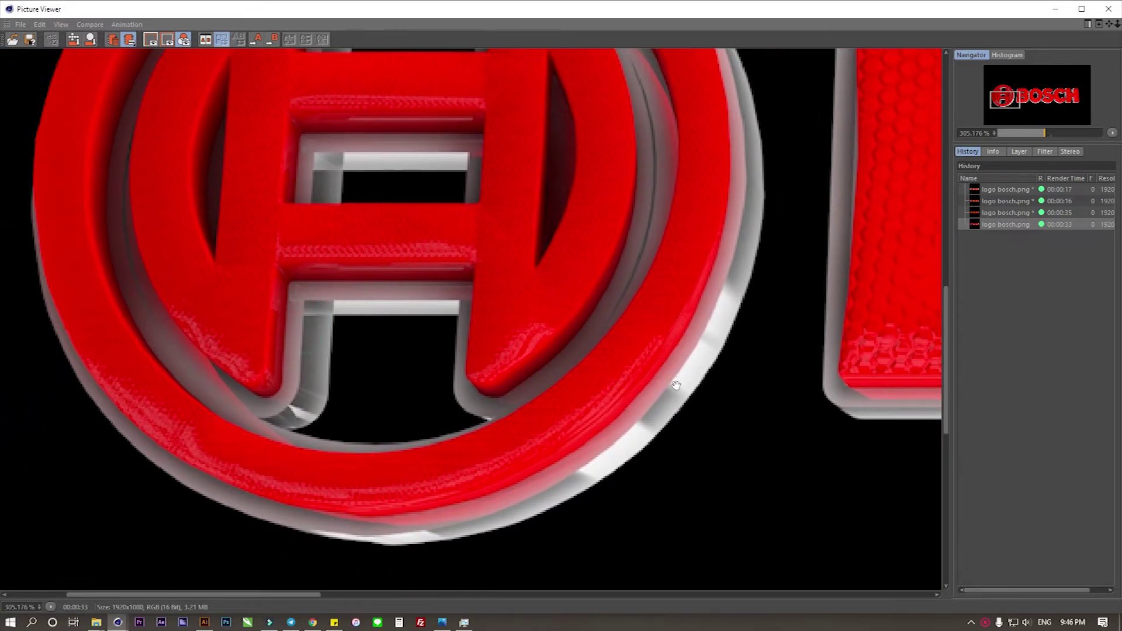
pyautogui.moveTo(465, 335)
pyautogui.mouseDown()
pyautogui.moveTo(456, 275)
pyautogui.moveTo(707, 321)
pyautogui.moveTo(719, 308)
pyautogui.moveTo(733, 321)
pyautogui.moveTo(271, 321)
pyautogui.mouseUp()
pyautogui.moveTo(730, 308); pyautogui.dragTo(350, 338)
pyautogui.moveTo(656, 326); pyautogui.dragTo(279, 318)
pyautogui.moveTo(438, 302); pyautogui.dragTo(670, 305)
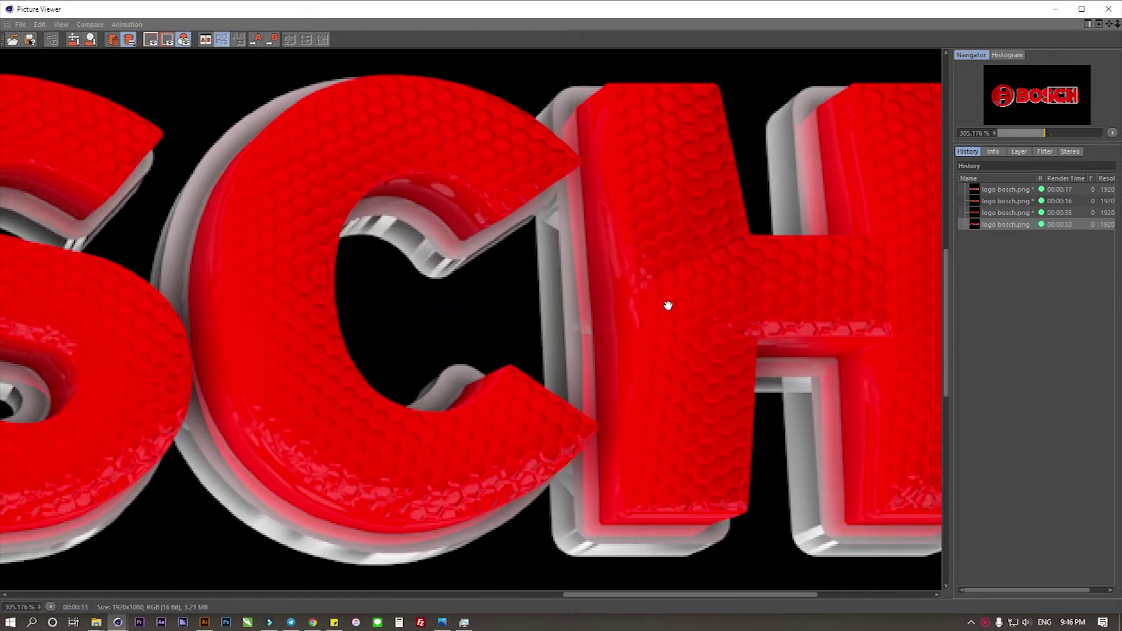
# Zoom back out, close the Picture Viewer, and clear the material and object selection
pyautogui.scroll(-3, 667, 305)
pyautogui.scroll(-2, 667, 305)
pyautogui.scroll(-1, 667, 305)
pyautogui.scroll(2, 668, 305)
pyautogui.scroll(-1, 667, 304)
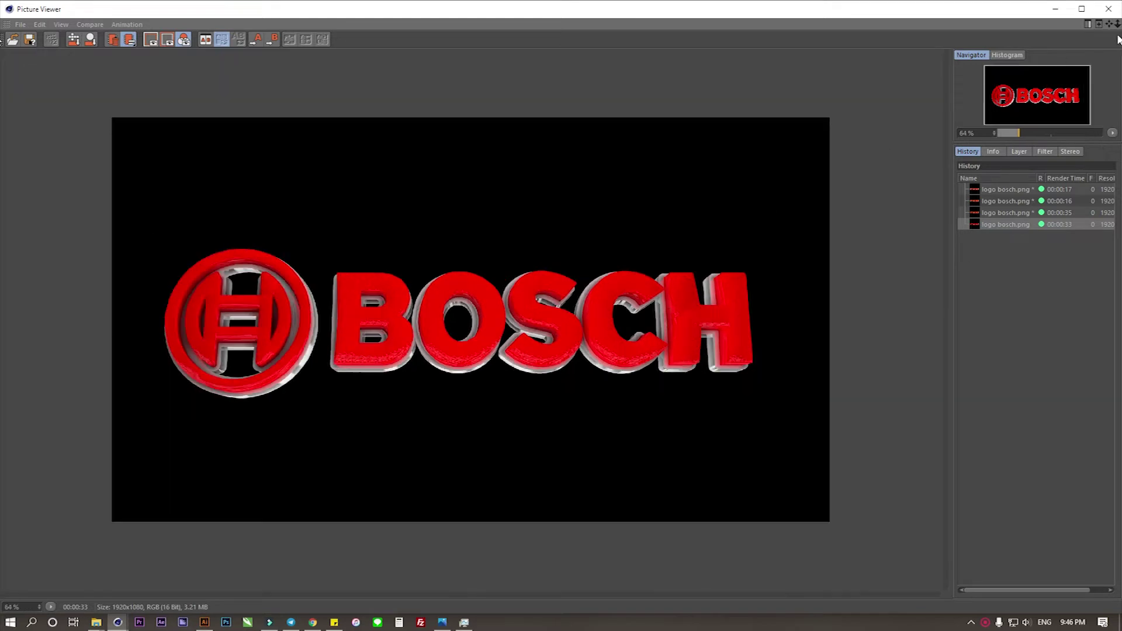
pyautogui.click(1109, 9)
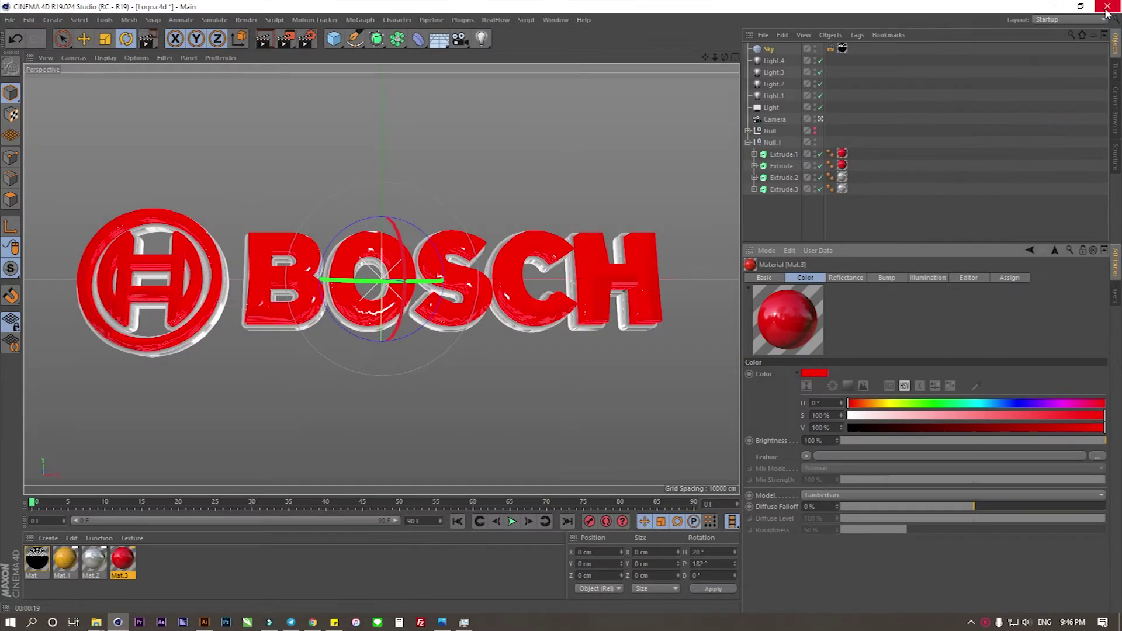
pyautogui.click(221, 566)
pyautogui.click(785, 216)
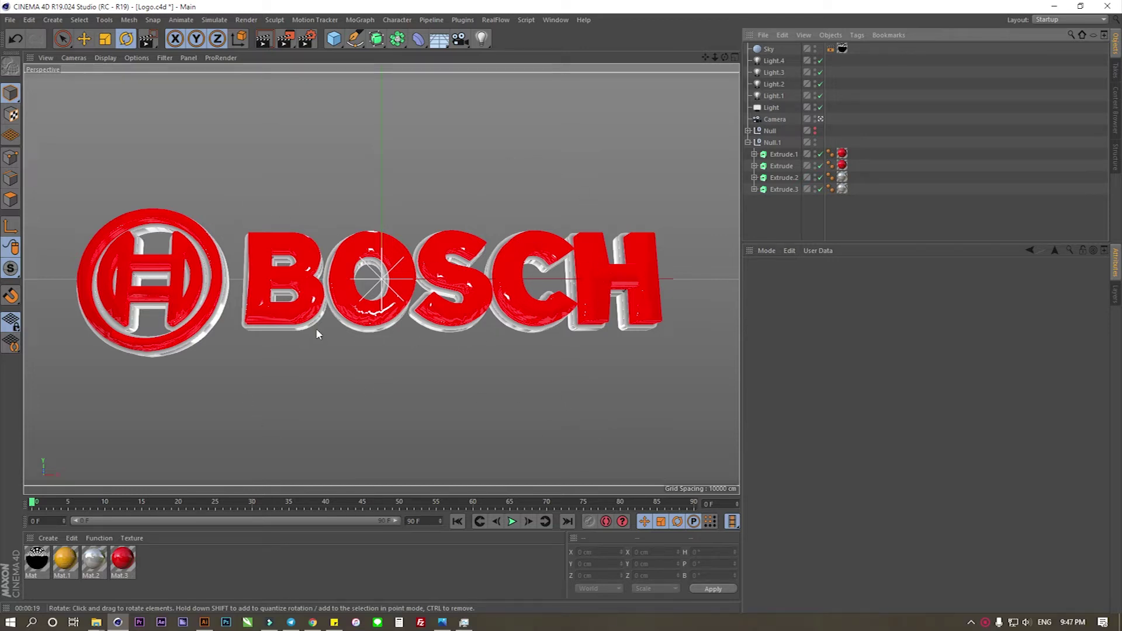
pyautogui.click(204, 621)
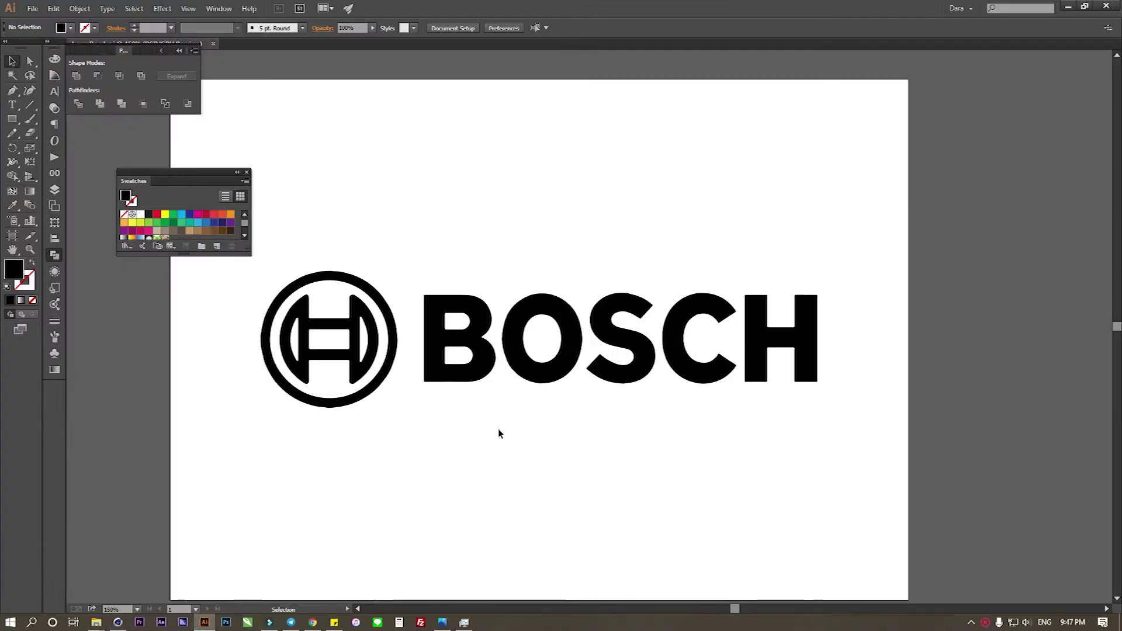
pyautogui.moveTo(236, 282)
pyautogui.mouseDown()
pyautogui.moveTo(821, 447)
pyautogui.moveTo(229, 251)
pyautogui.mouseUp()
pyautogui.click(807, 434)
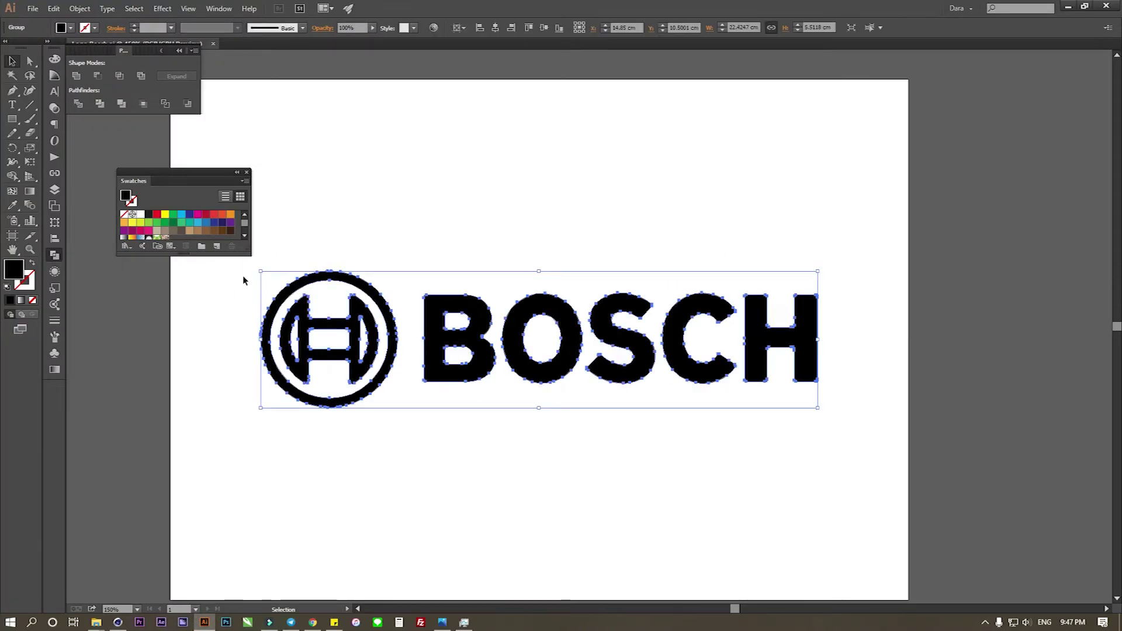
pyautogui.click(359, 243)
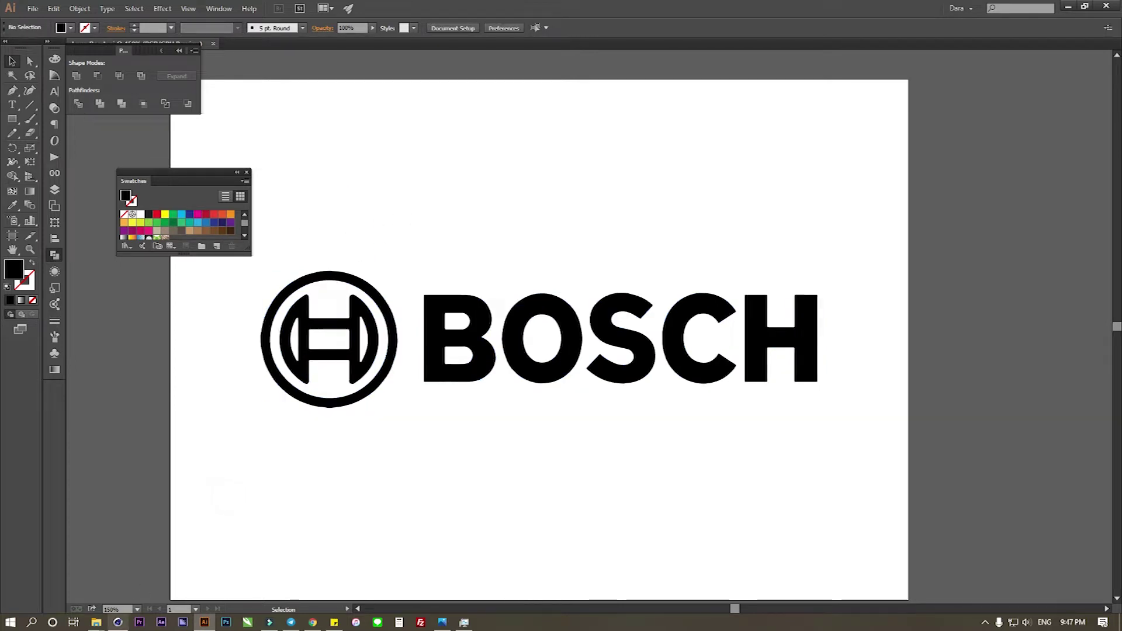
pyautogui.click(117, 622)
# Start a new scene and merge in the Logo Bosch Illustrator file with default import settings
pyautogui.click(10, 20)
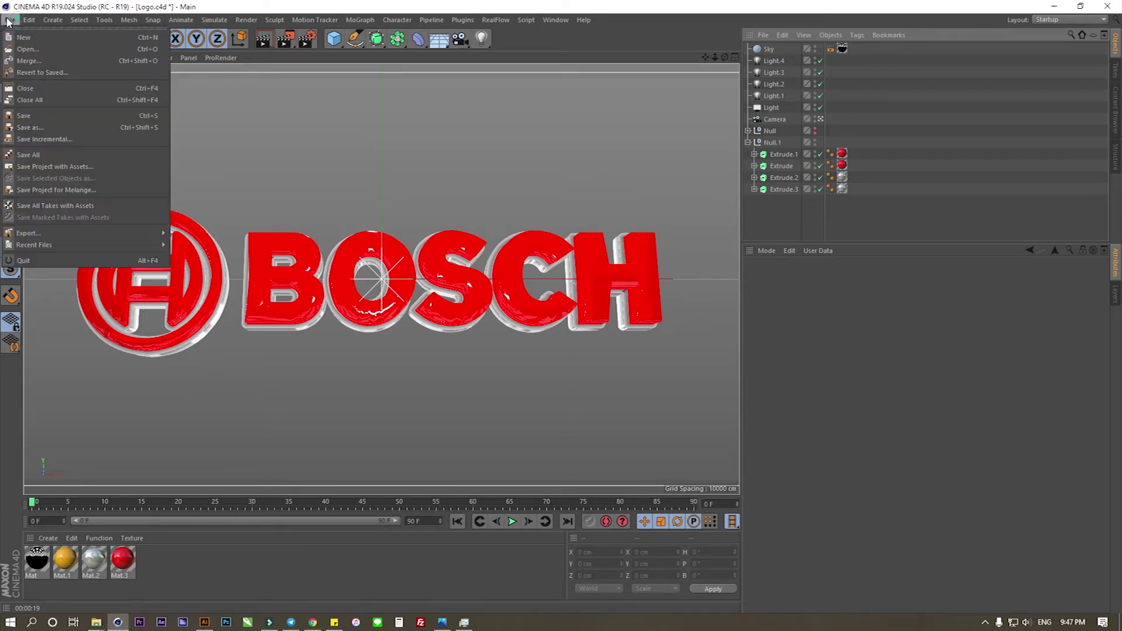
pyautogui.click(22, 38)
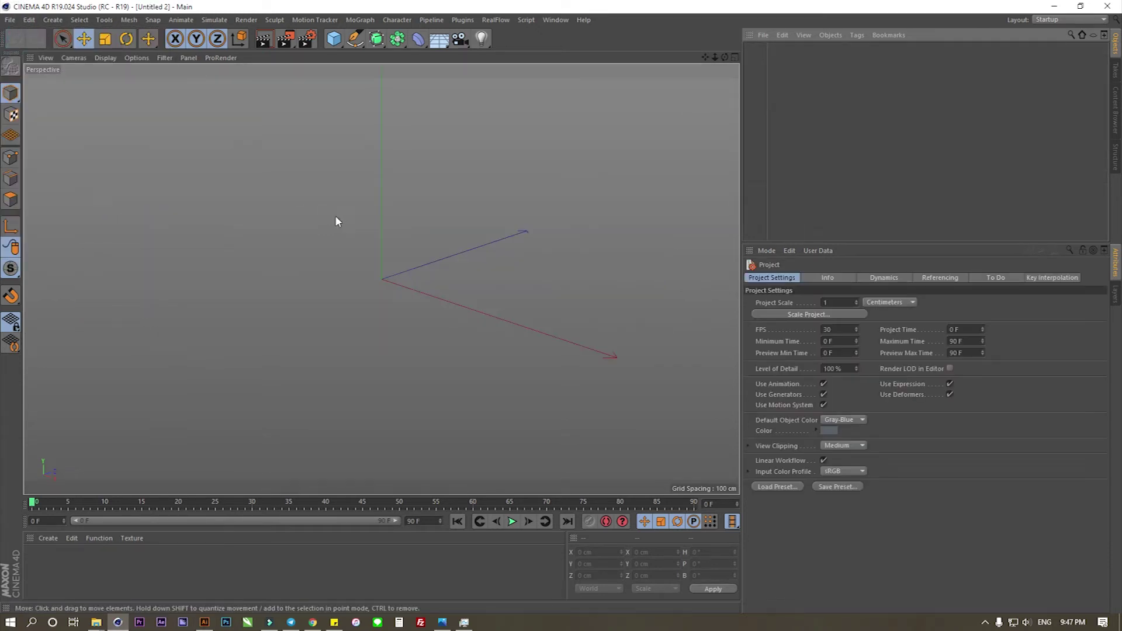
pyautogui.click(762, 35)
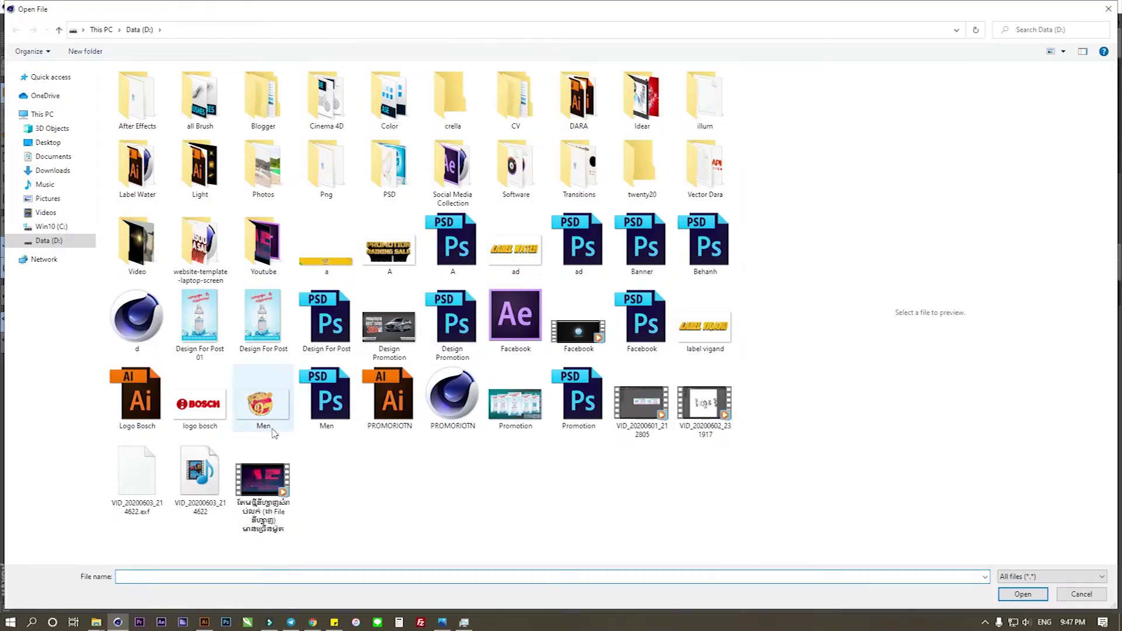
pyautogui.click(133, 400)
pyautogui.doubleClick(134, 400)
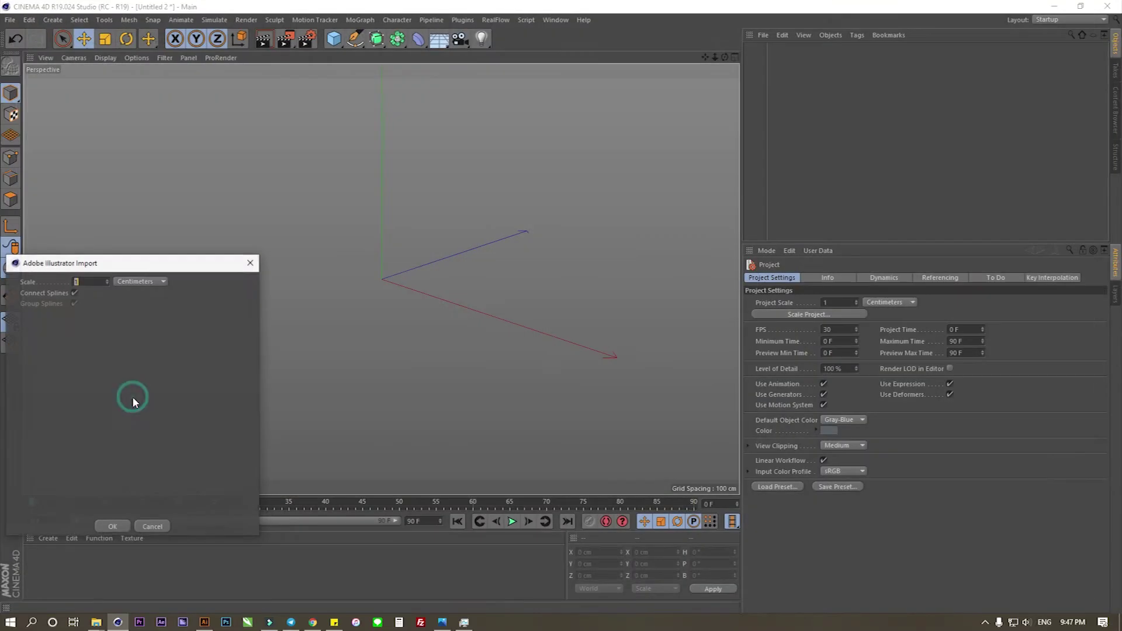
pyautogui.click(110, 525)
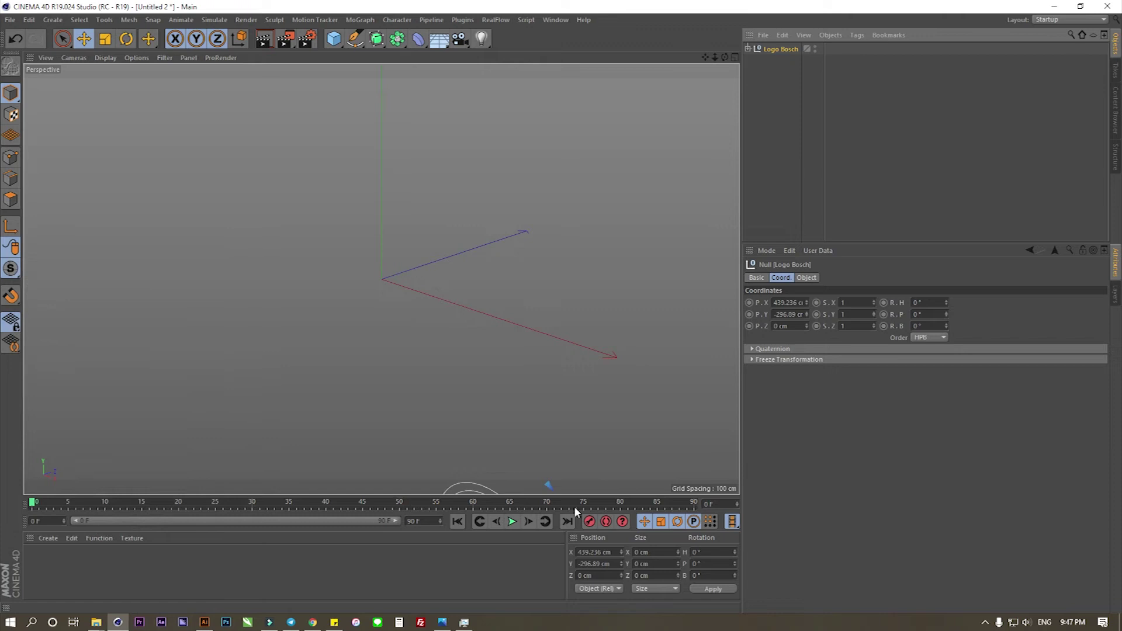
# Set the imported logo's Position X and Y to 0 cm to centre it
pyautogui.click(610, 553)
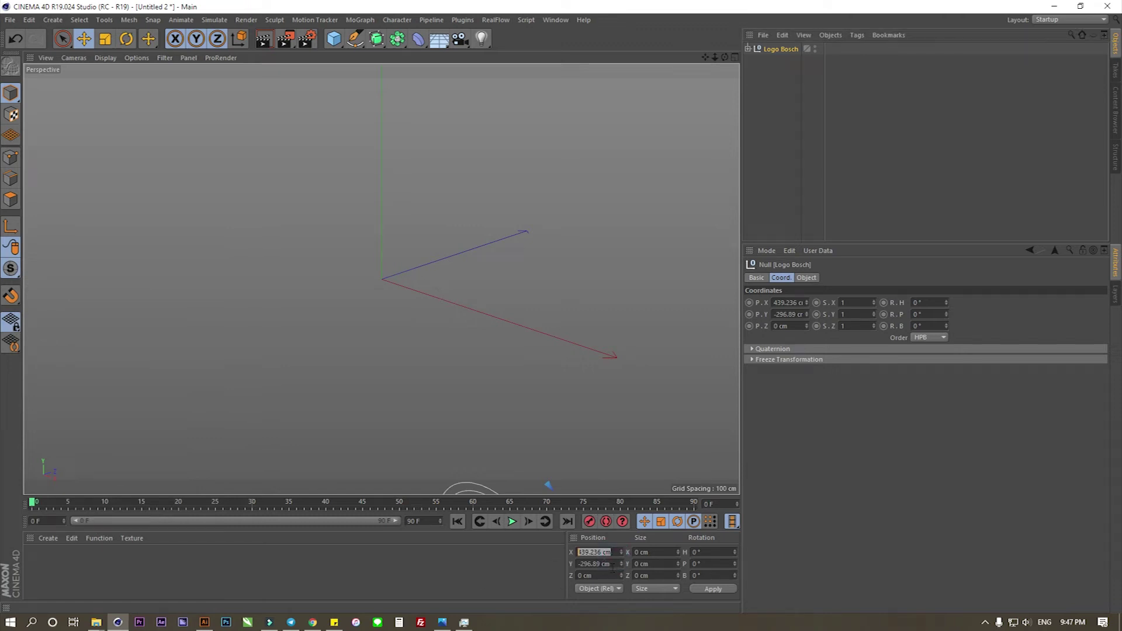
pyautogui.write('0')
pyautogui.click(612, 564)
pyautogui.write('0')
pyautogui.click(712, 589)
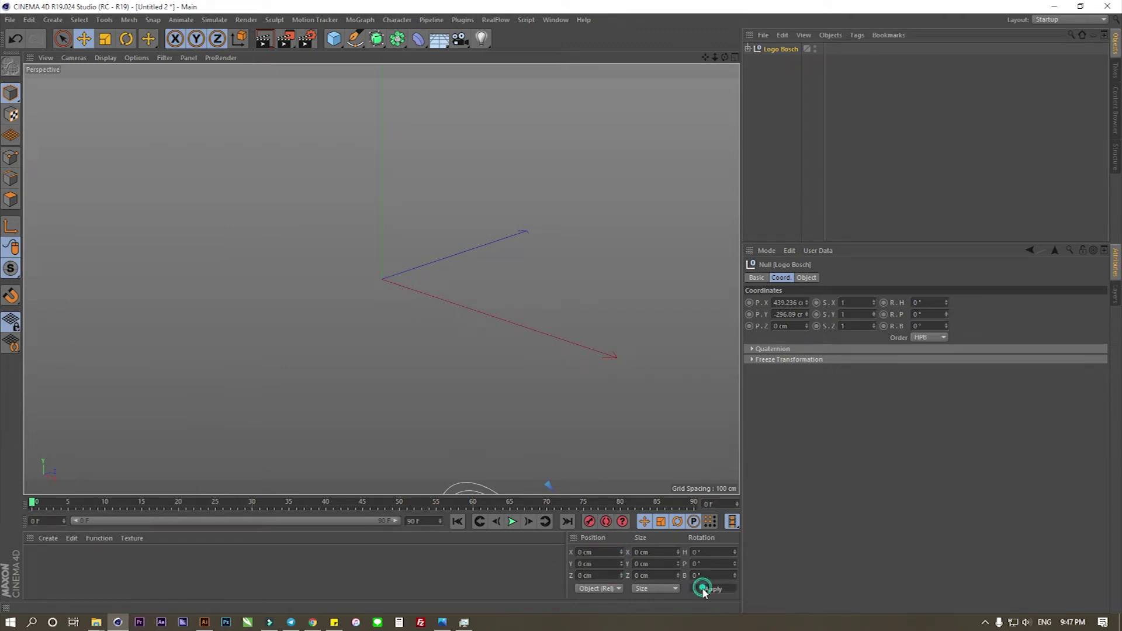
# Expand the Logo Bosch null and delete it while keeping its paths
pyautogui.click(748, 49)
pyautogui.click(777, 61)
pyautogui.click(775, 178)
pyautogui.click(776, 49)
pyautogui.hotkey('shift', 'g')
# Move the emblem path, Path 7, to the bottom of the Object Manager list
pyautogui.click(781, 108)
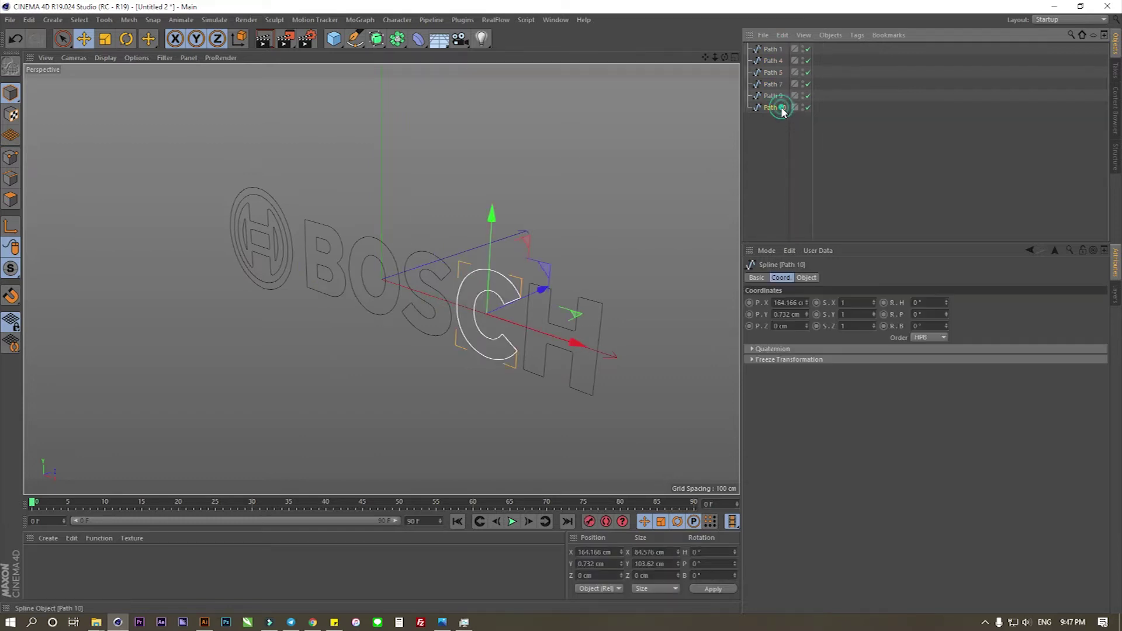
pyautogui.click(774, 96)
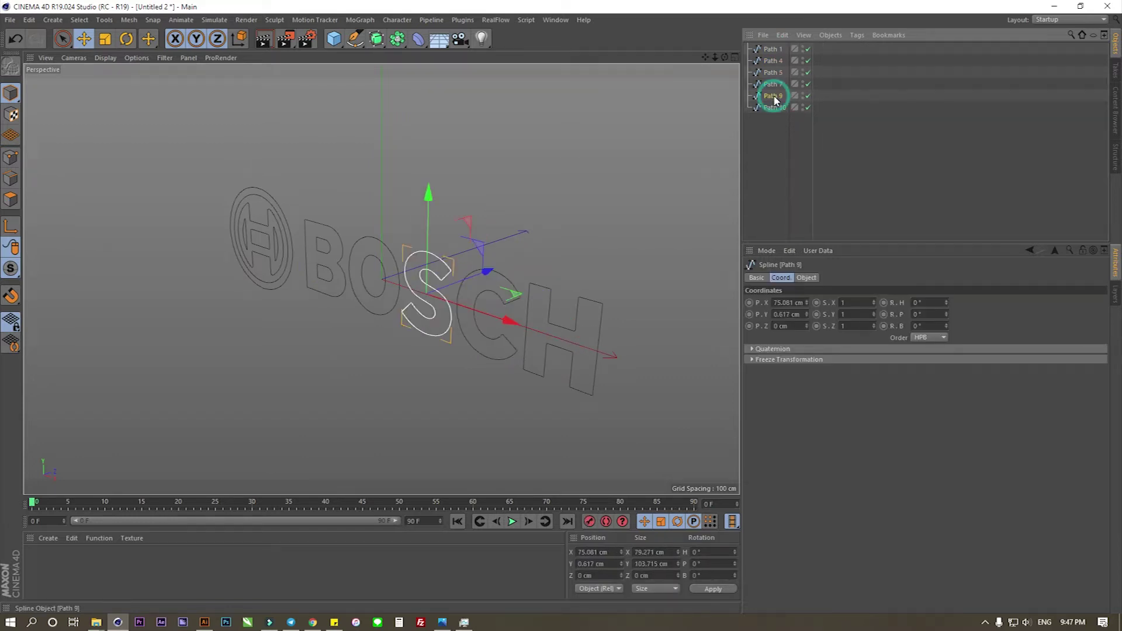
pyautogui.click(778, 107)
pyautogui.keyDown('ctrl'); pyautogui.click(776, 96); pyautogui.keyUp('ctrl')
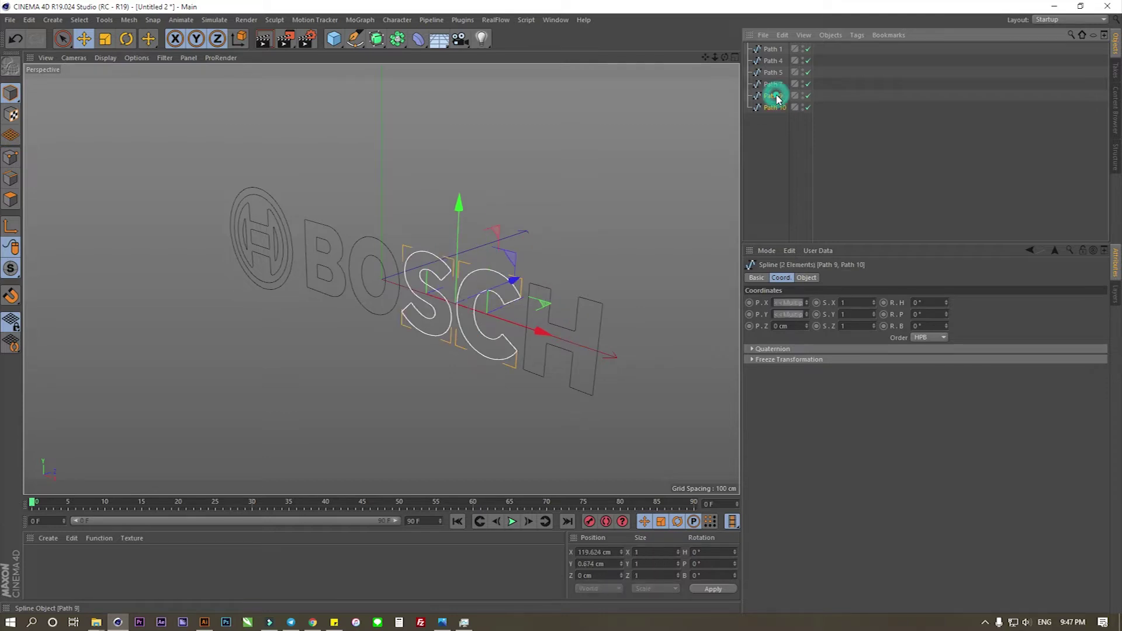
pyautogui.keyDown('ctrl'); pyautogui.click(776, 85); pyautogui.keyUp('ctrl')
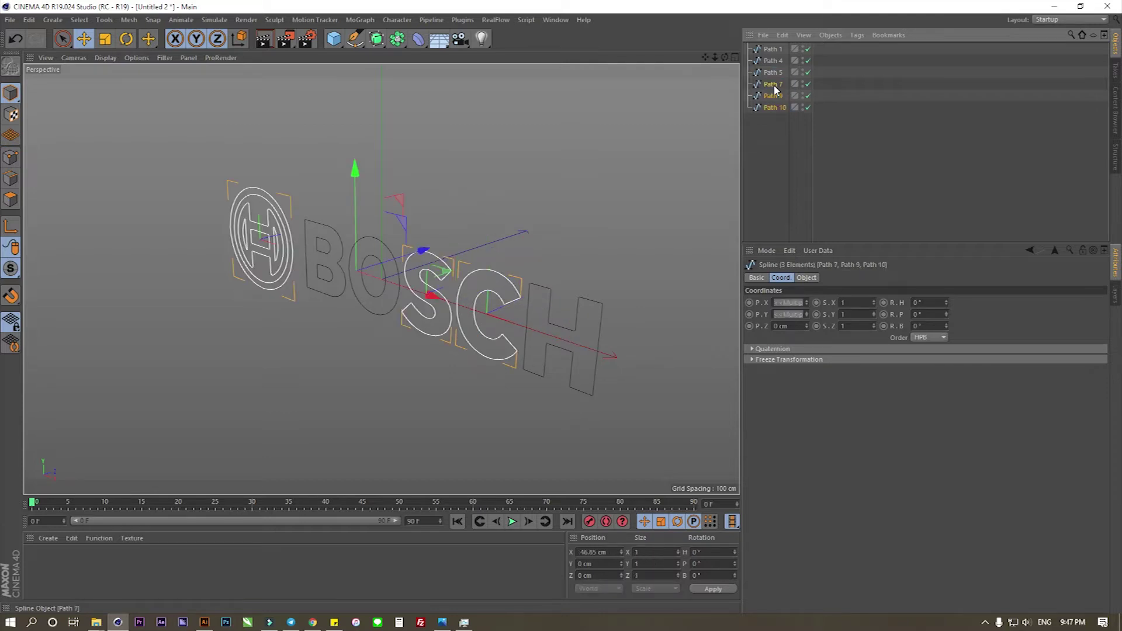
pyautogui.click(773, 125)
pyautogui.moveTo(774, 84); pyautogui.dragTo(776, 163)
# Join the BOSCH letter paths into Path 1.1 via Connect Objects + Delete, then select it with Path 7
pyautogui.click(776, 96)
pyautogui.keyDown('shift'); pyautogui.click(772, 49); pyautogui.keyUp('shift')
pyautogui.rightClick(773, 48)
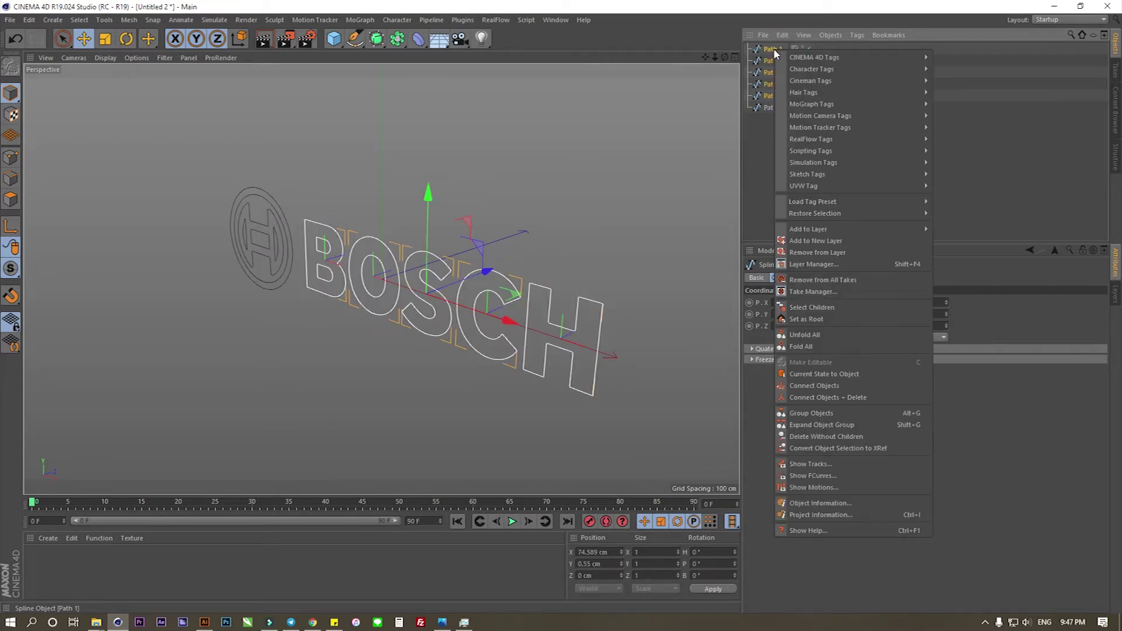
pyautogui.click(843, 398)
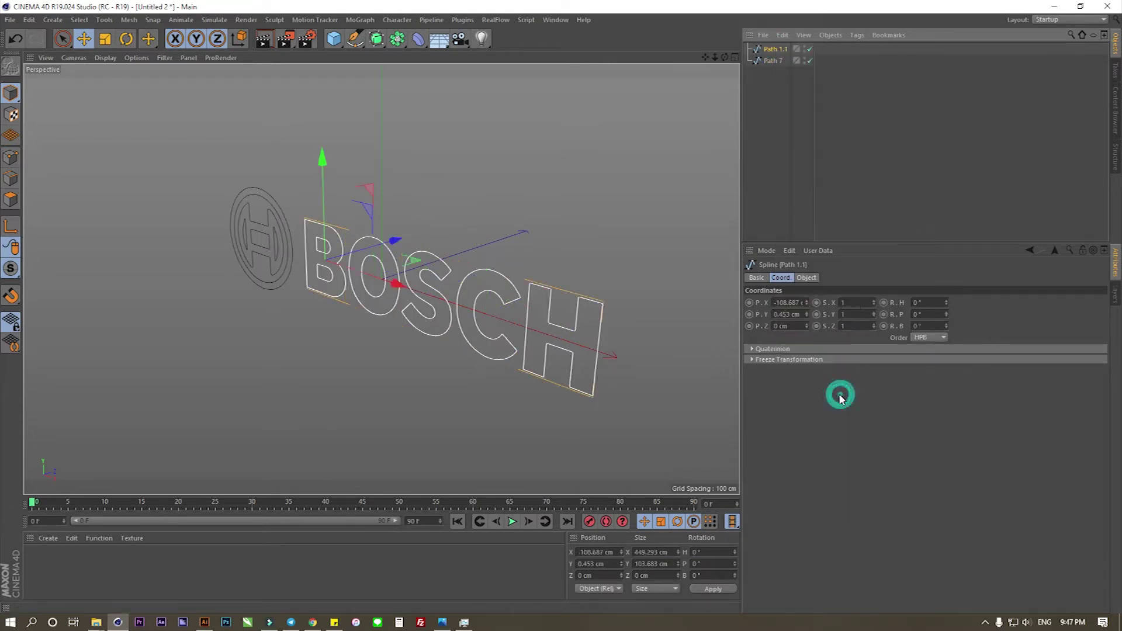
pyautogui.click(768, 62)
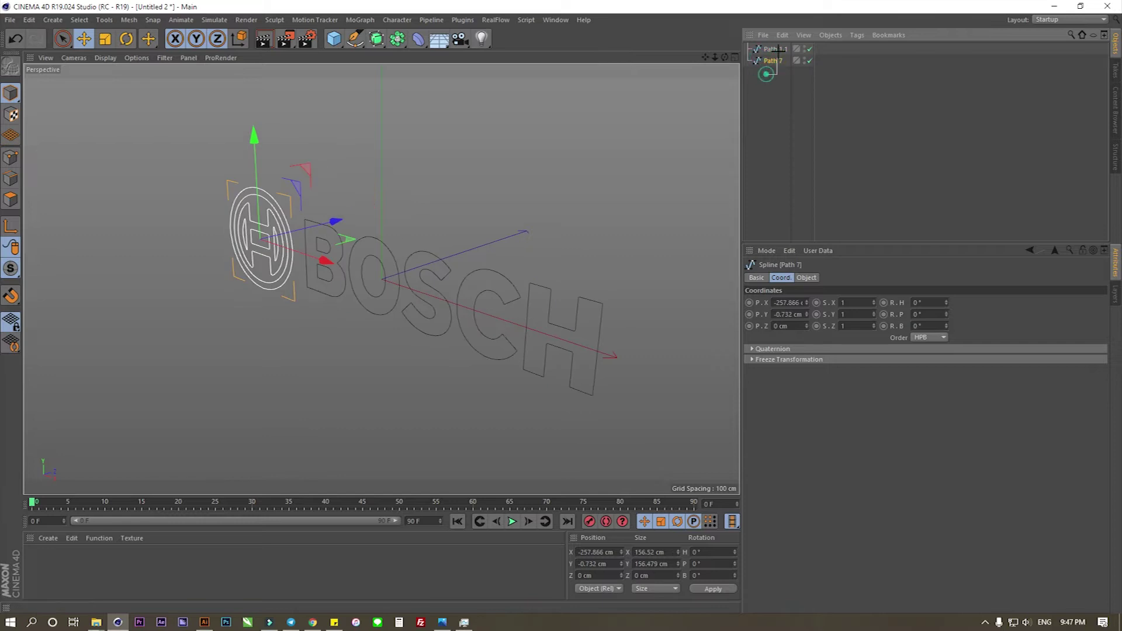
pyautogui.keyDown('ctrl'); pyautogui.click(775, 49); pyautogui.keyUp('ctrl')
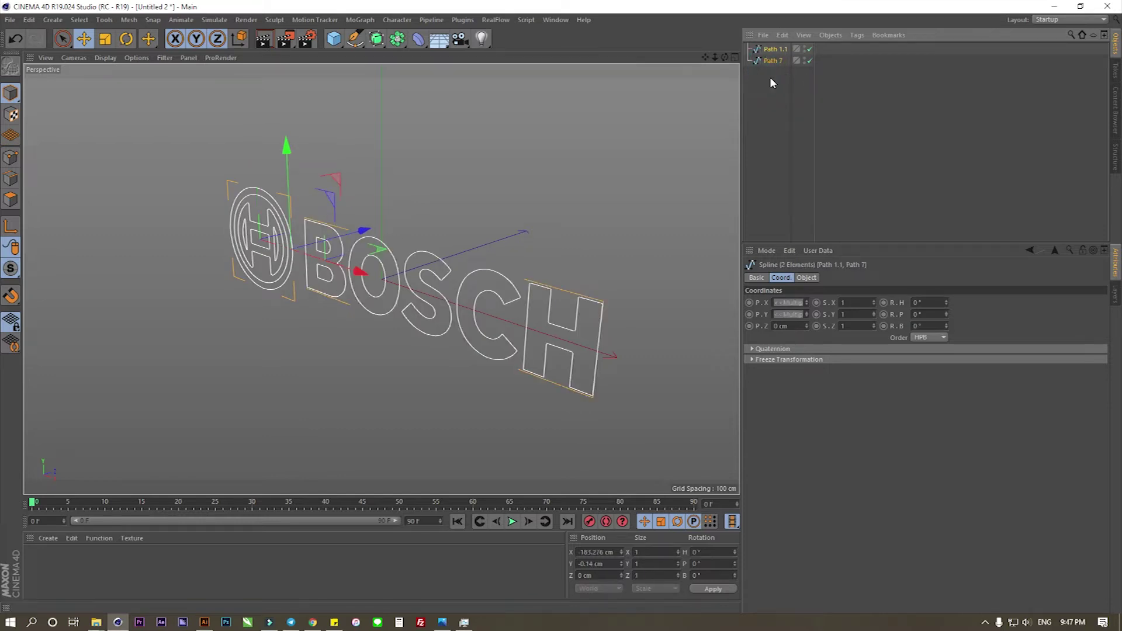
pyautogui.click(377, 39)
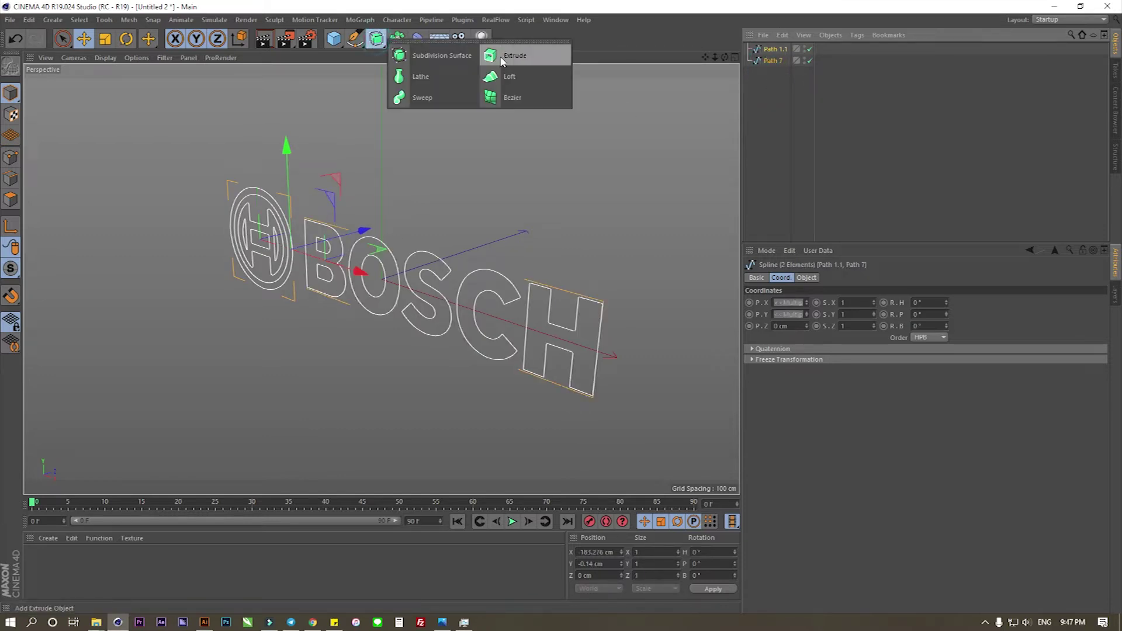
# Wrap both splines in Extrude generators and select both Extrude objects
pyautogui.keyDown('alt'); pyautogui.click(514, 56); pyautogui.keyUp('alt')
pyautogui.moveTo(423, 296)
pyautogui.keyDown('alt'); pyautogui.mouseDown()
pyautogui.moveTo(549, 257)
pyautogui.moveTo(455, 300)
pyautogui.moveTo(533, 257)
pyautogui.mouseUp(); pyautogui.keyUp('alt')
pyautogui.click(748, 49)
pyautogui.keyDown('ctrl'); pyautogui.click(779, 49); pyautogui.keyUp('ctrl')
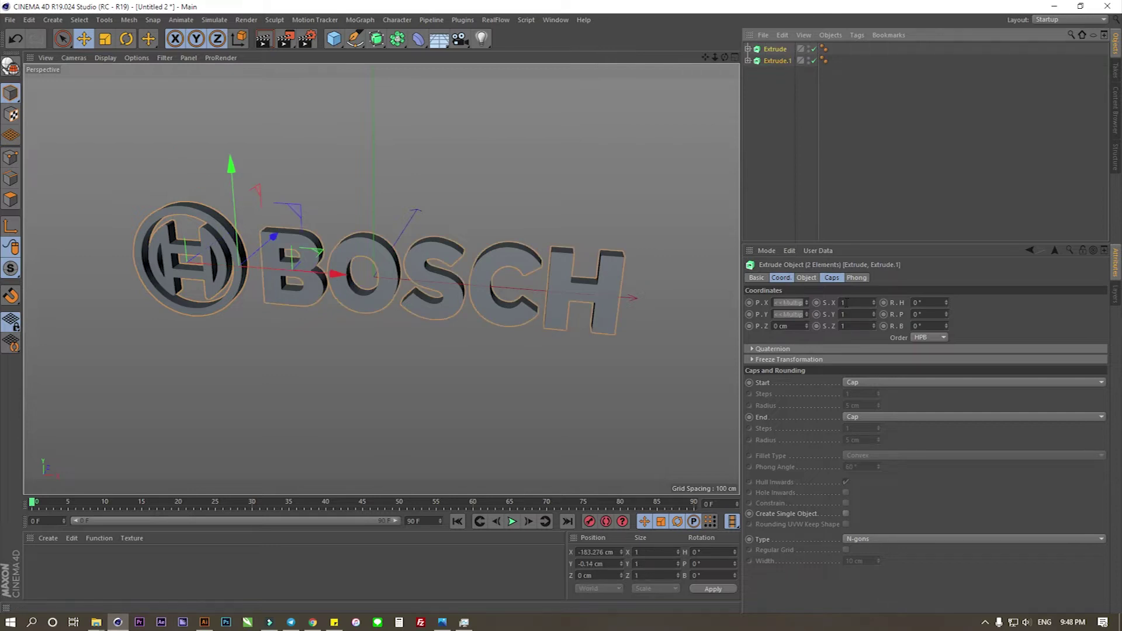
# Give both extrusions Fillet Caps at start and end with 0.5 cm radius
pyautogui.click(835, 278)
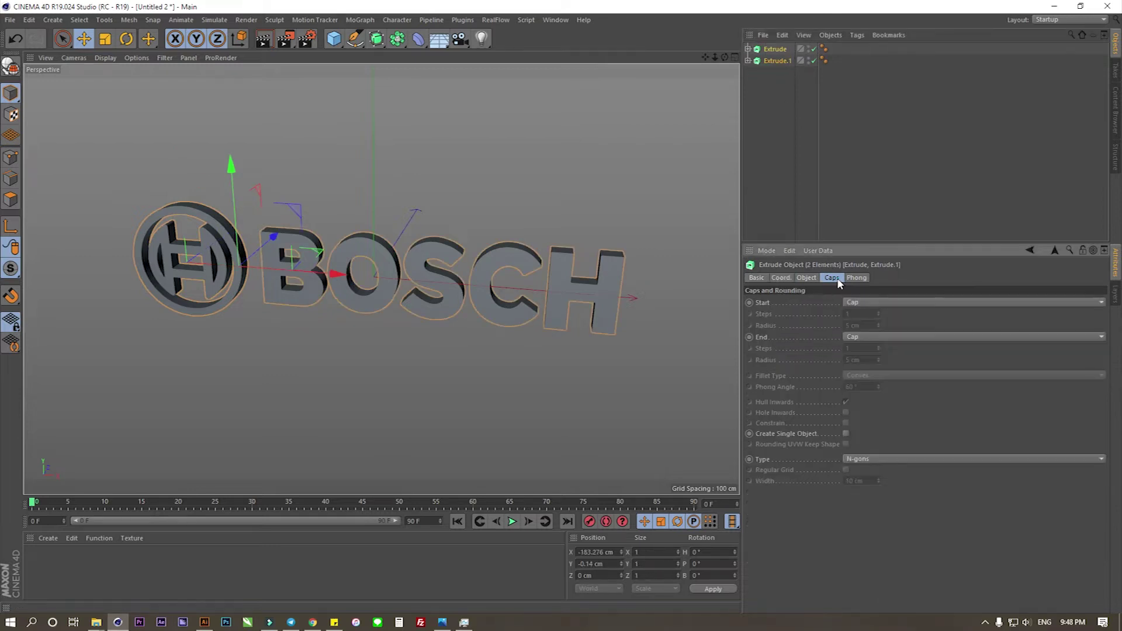
pyautogui.click(862, 302)
pyautogui.click(865, 348)
pyautogui.click(869, 384)
pyautogui.click(867, 360)
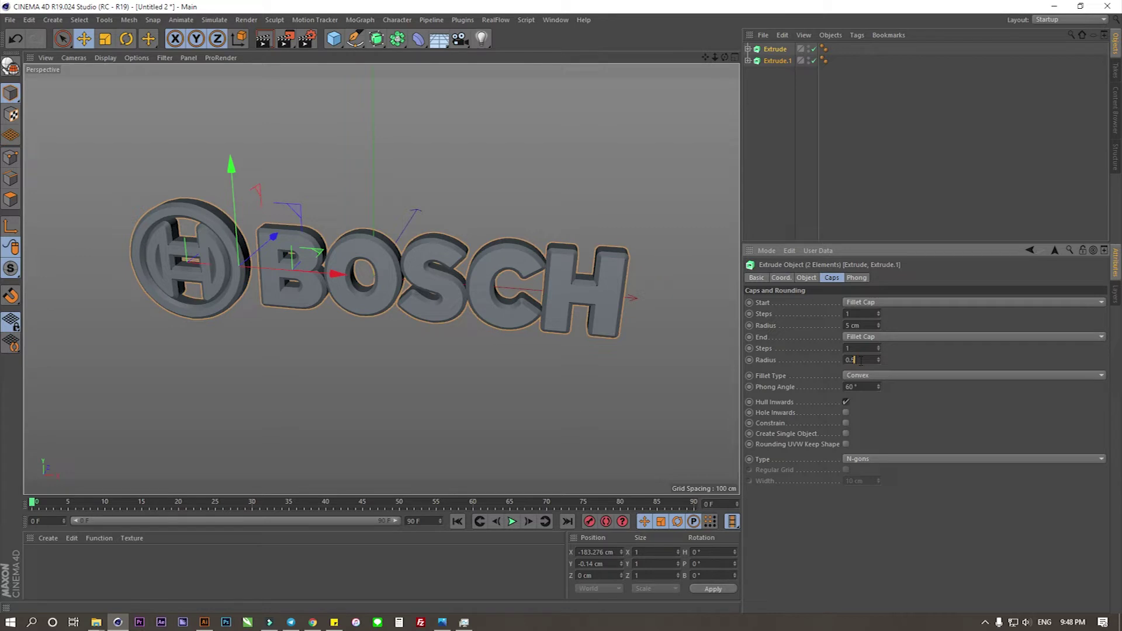
pyautogui.click(857, 326)
pyautogui.write('0.5')
pyautogui.click(859, 316)
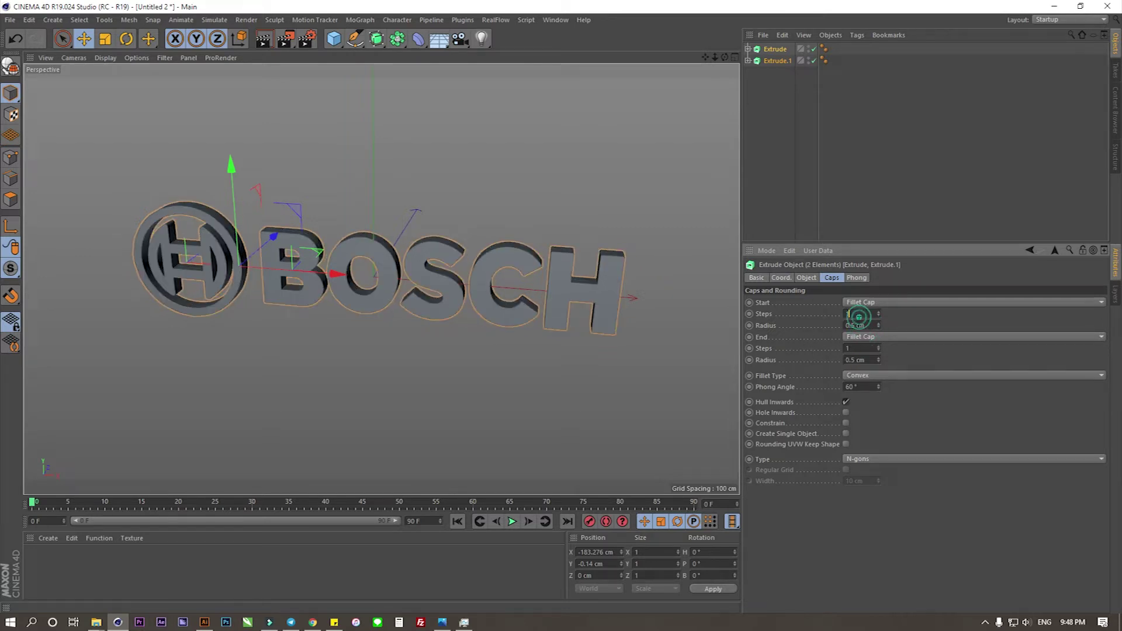
pyautogui.moveTo(530, 295)
pyautogui.keyDown('alt'); pyautogui.mouseDown()
pyautogui.moveTo(574, 271)
pyautogui.moveTo(641, 283)
pyautogui.moveTo(621, 303)
pyautogui.moveTo(454, 298)
pyautogui.moveTo(513, 365)
pyautogui.moveTo(358, 331)
pyautogui.moveTo(338, 385)
pyautogui.moveTo(322, 317)
pyautogui.mouseUp(); pyautogui.keyUp('alt')
# Set the viewport display to Gouraud Shading (Lines) and orbit to view the letters
pyautogui.click(105, 57)
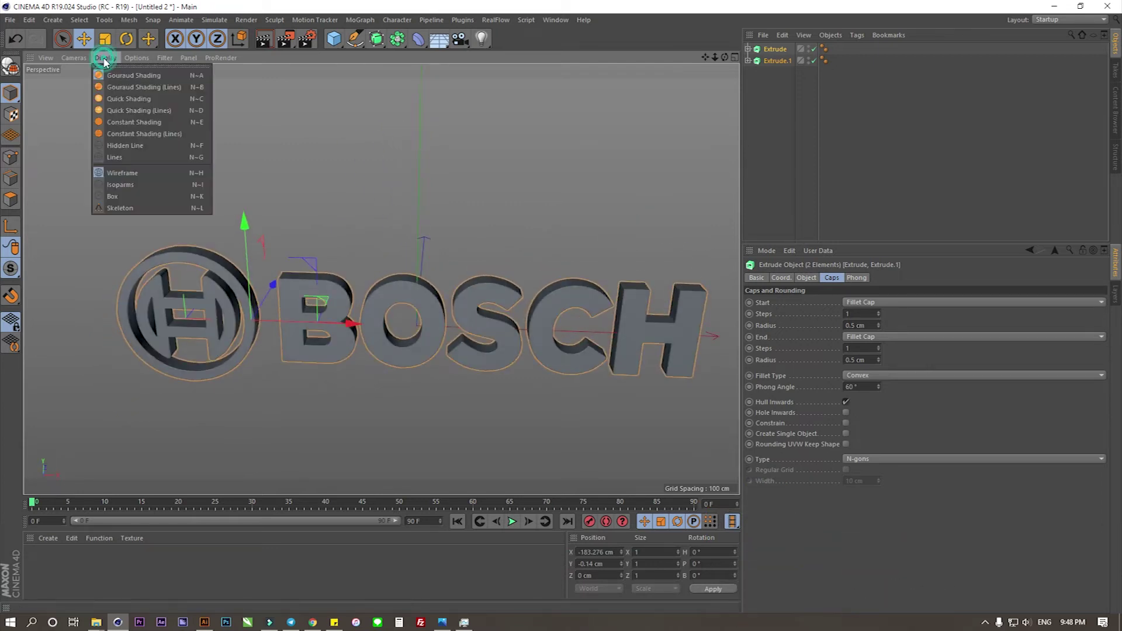
pyautogui.click(177, 91)
pyautogui.moveTo(448, 354)
pyautogui.keyDown('alt'); pyautogui.mouseDown()
pyautogui.moveTo(440, 331)
pyautogui.moveTo(492, 331)
pyautogui.moveTo(483, 284)
pyautogui.moveTo(506, 332)
pyautogui.moveTo(507, 278)
pyautogui.moveTo(539, 315)
pyautogui.moveTo(424, 297)
pyautogui.moveTo(479, 376)
pyautogui.moveTo(639, 293)
pyautogui.moveTo(661, 237)
pyautogui.mouseUp(); pyautogui.keyUp('alt')
pyautogui.scroll(5, 660, 237)
pyautogui.keyDown('alt'); pyautogui.moveTo(608, 309); pyautogui.dragTo(662, 327); pyautogui.keyUp('alt')
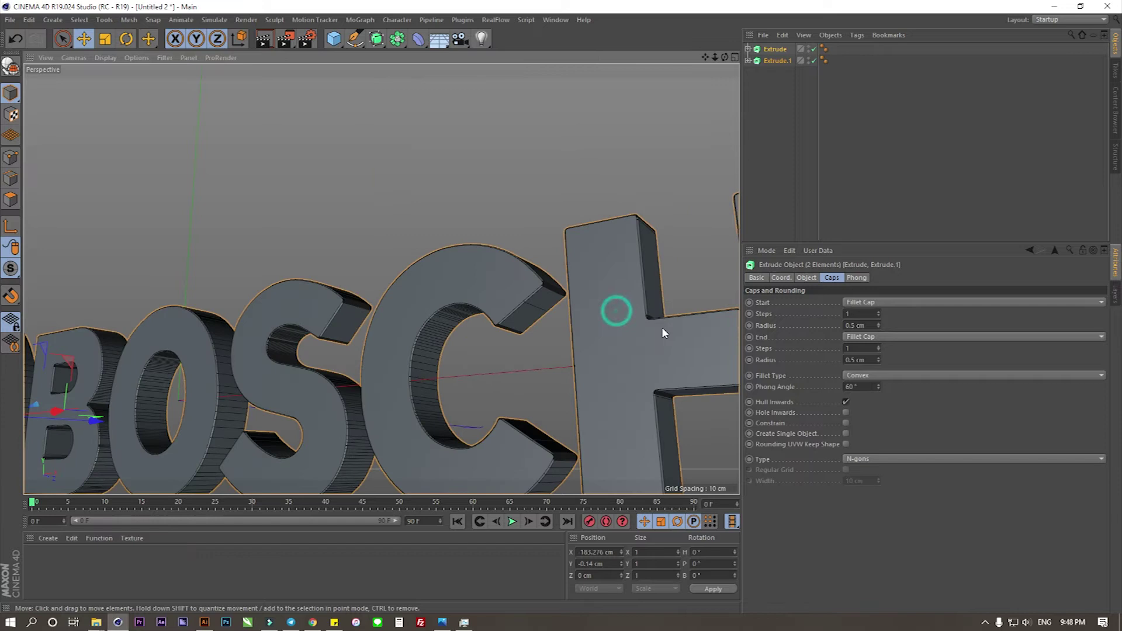
# Keep the convex fillet type and enable Create Single Object for the extrusions
pyautogui.click(857, 377)
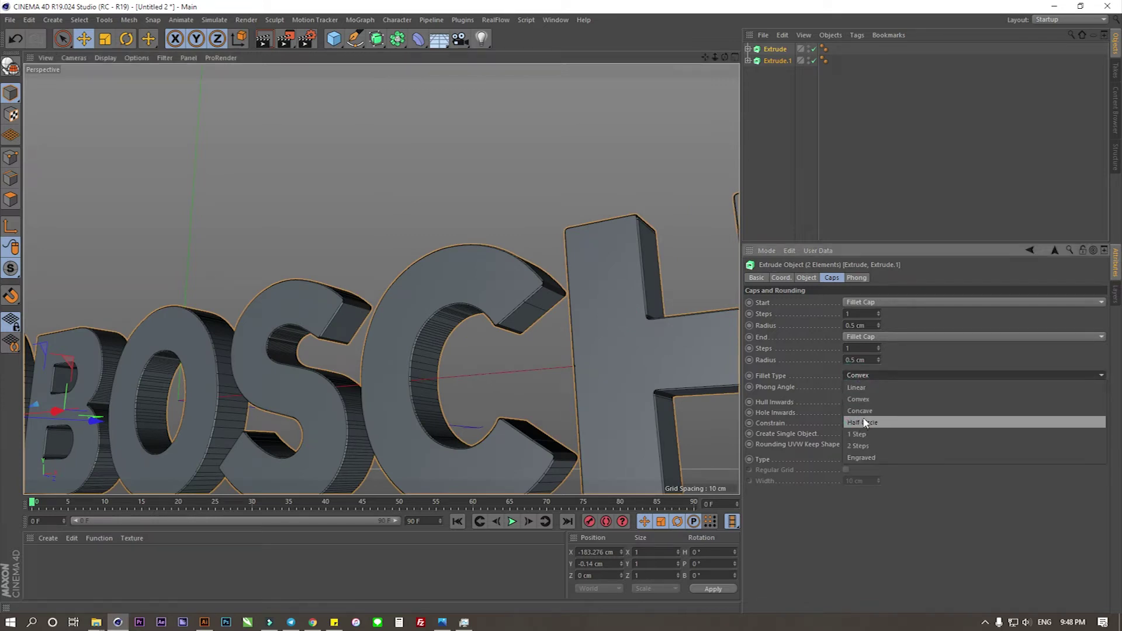
pyautogui.click(864, 401)
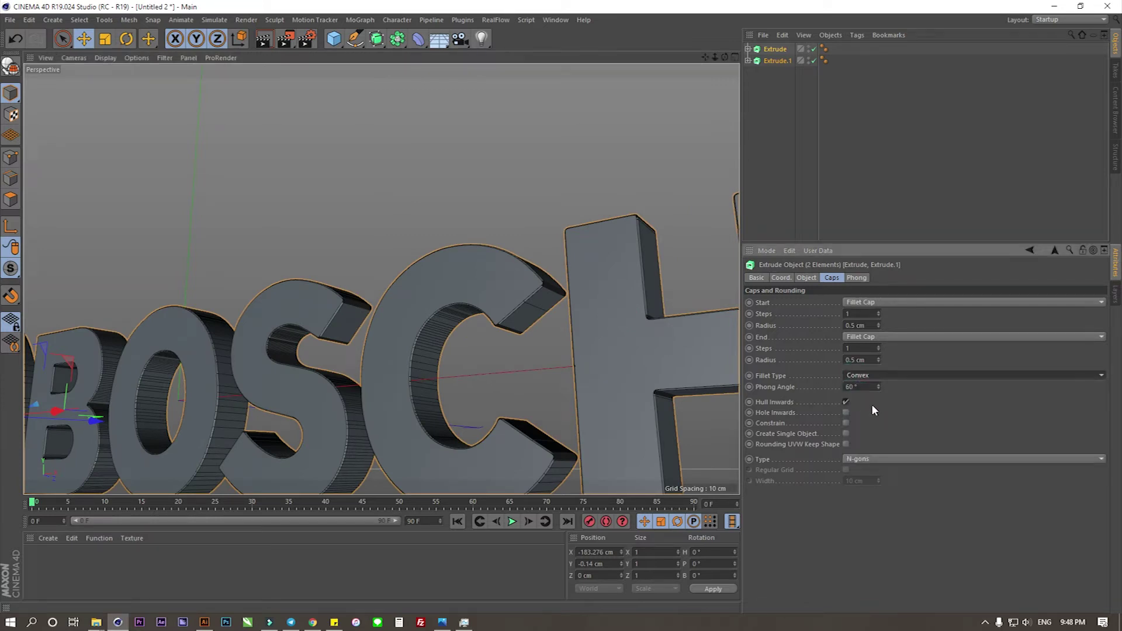
pyautogui.click(810, 436)
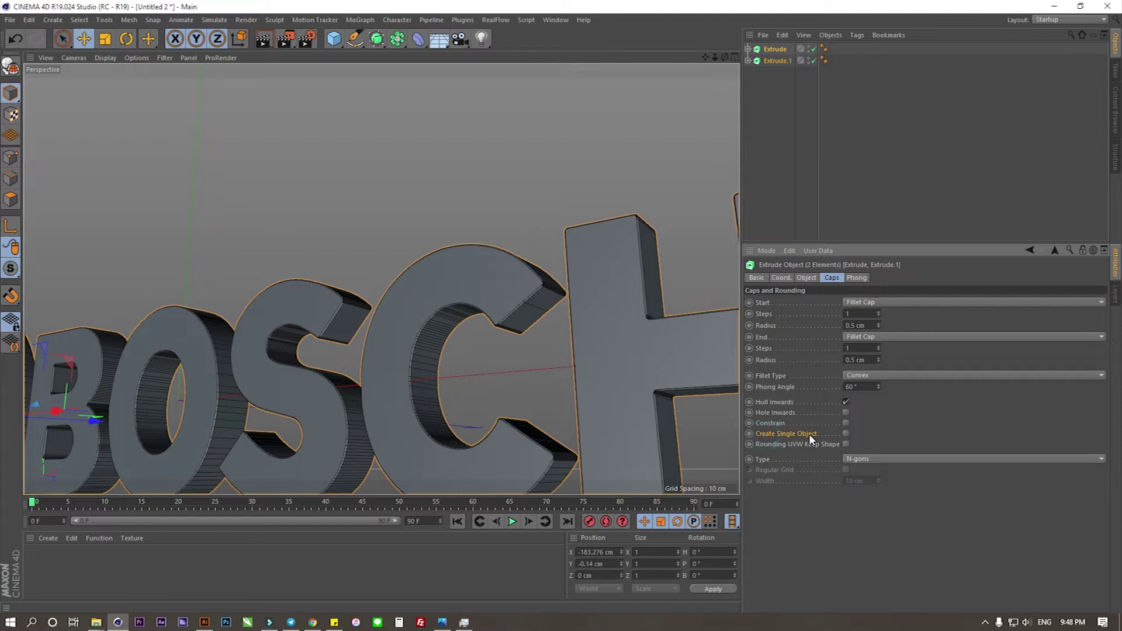
pyautogui.click(845, 433)
pyautogui.keyDown('alt'); pyautogui.moveTo(517, 335); pyautogui.dragTo(572, 277); pyautogui.keyUp('alt')
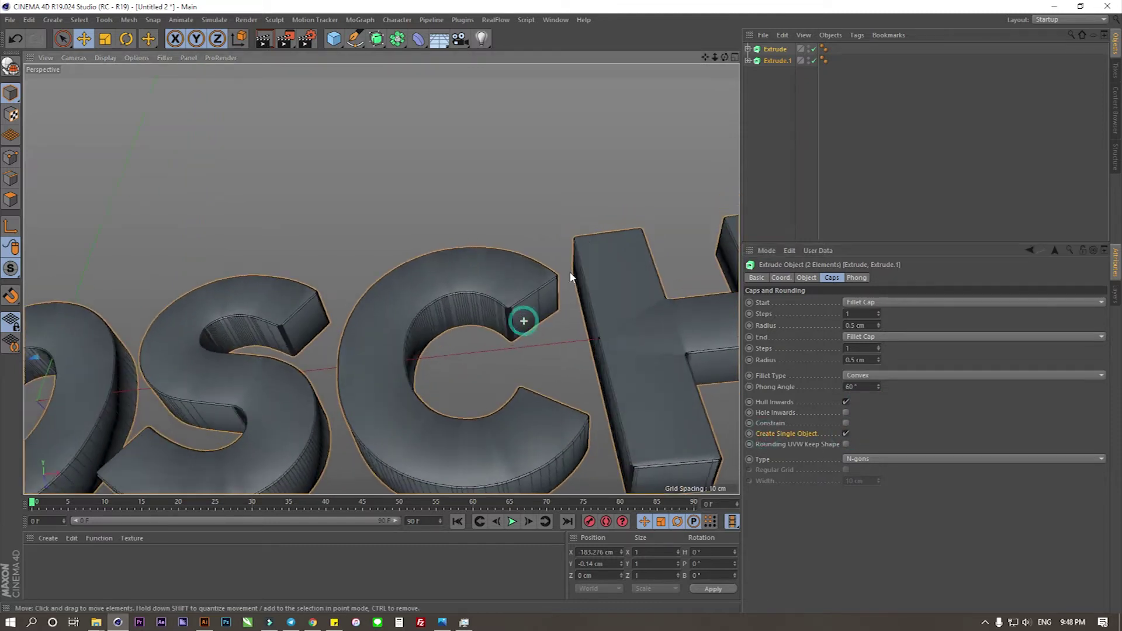
pyautogui.keyDown('alt'); pyautogui.moveTo(571, 277); pyautogui.dragTo(573, 180, button='right'); pyautogui.keyUp('alt')
pyautogui.moveTo(574, 180)
pyautogui.keyDown('alt'); pyautogui.mouseDown()
pyautogui.moveTo(535, 375)
pyautogui.moveTo(589, 263)
pyautogui.moveTo(664, 343)
pyautogui.moveTo(628, 257)
pyautogui.moveTo(492, 275)
pyautogui.mouseUp(); pyautogui.keyUp('alt')
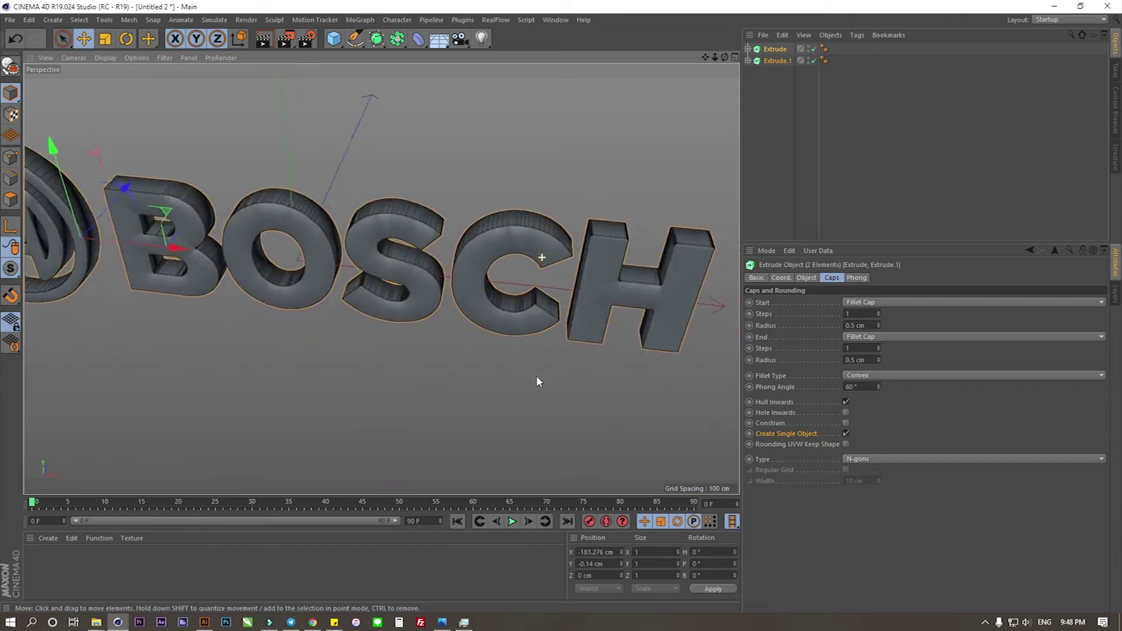
pyautogui.moveTo(336, 280)
pyautogui.keyDown('alt'); pyautogui.mouseDown()
pyautogui.moveTo(457, 231)
pyautogui.moveTo(541, 356)
pyautogui.mouseUp(); pyautogui.keyUp('alt')
# Make the caps Quadrangles on a Regular Grid with 15 cm width, then return to front view
pyautogui.click(874, 459)
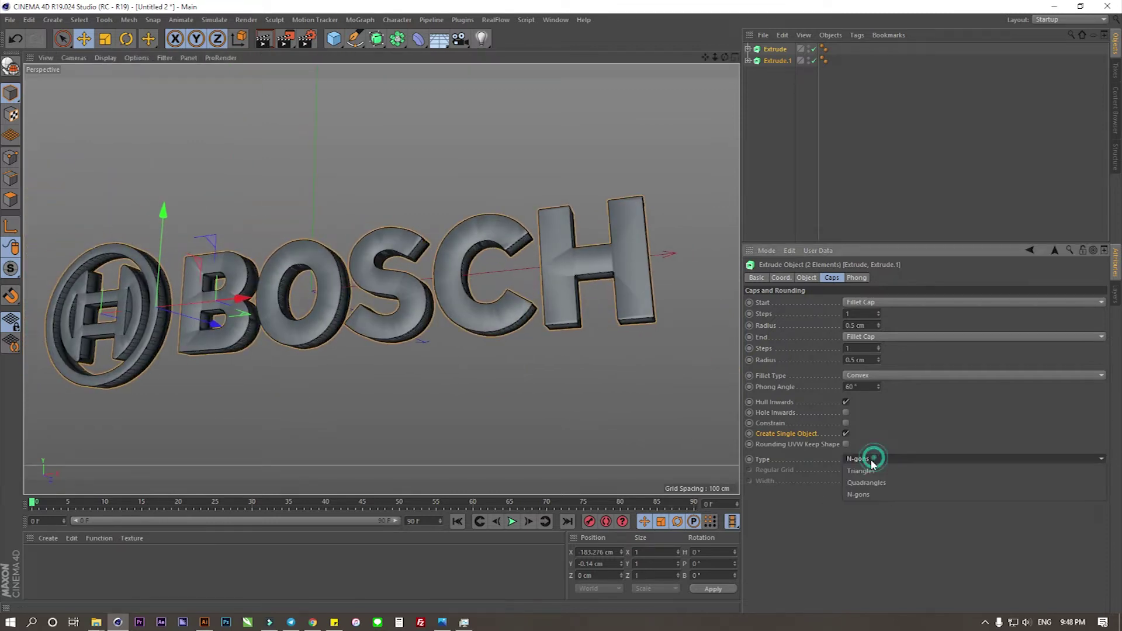
pyautogui.click(863, 483)
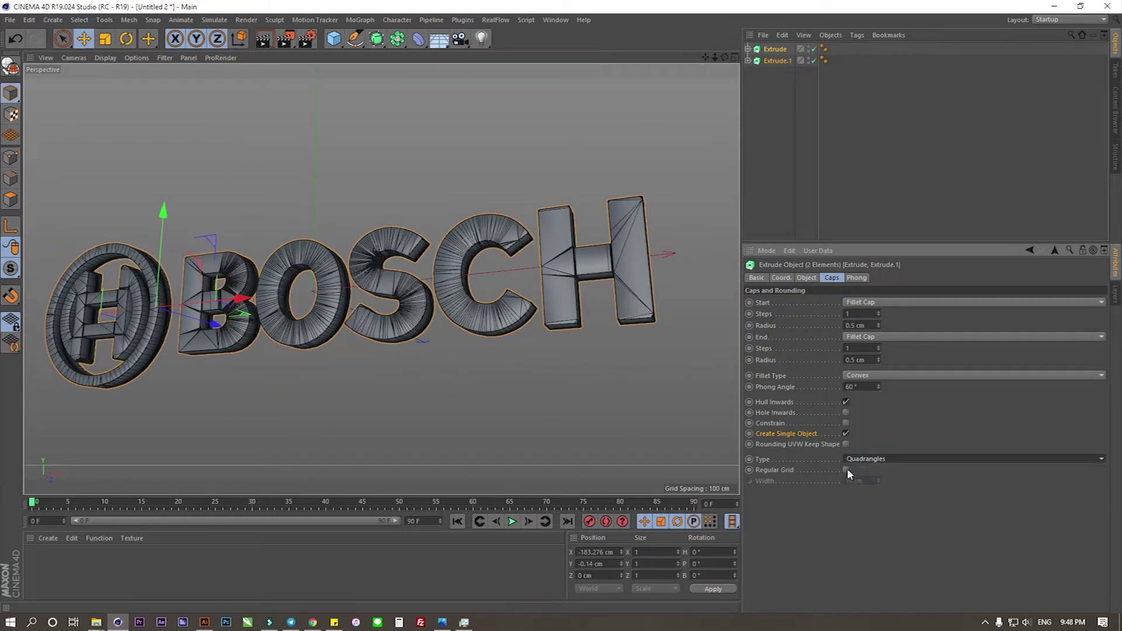
pyautogui.click(846, 470)
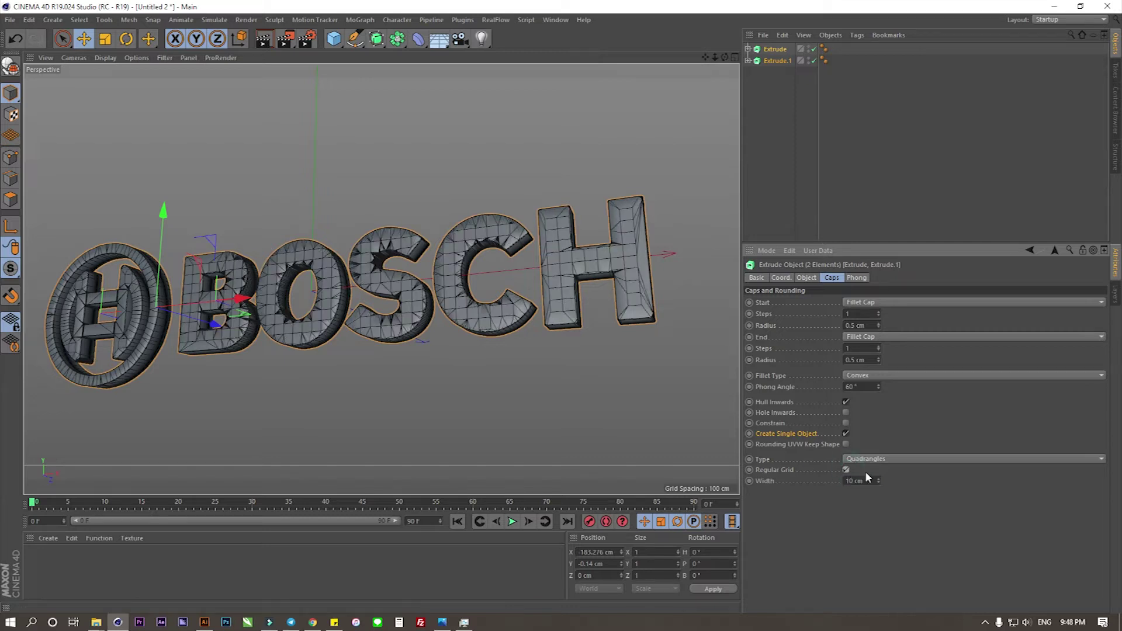
pyautogui.moveTo(866, 483); pyautogui.dragTo(865, 482)
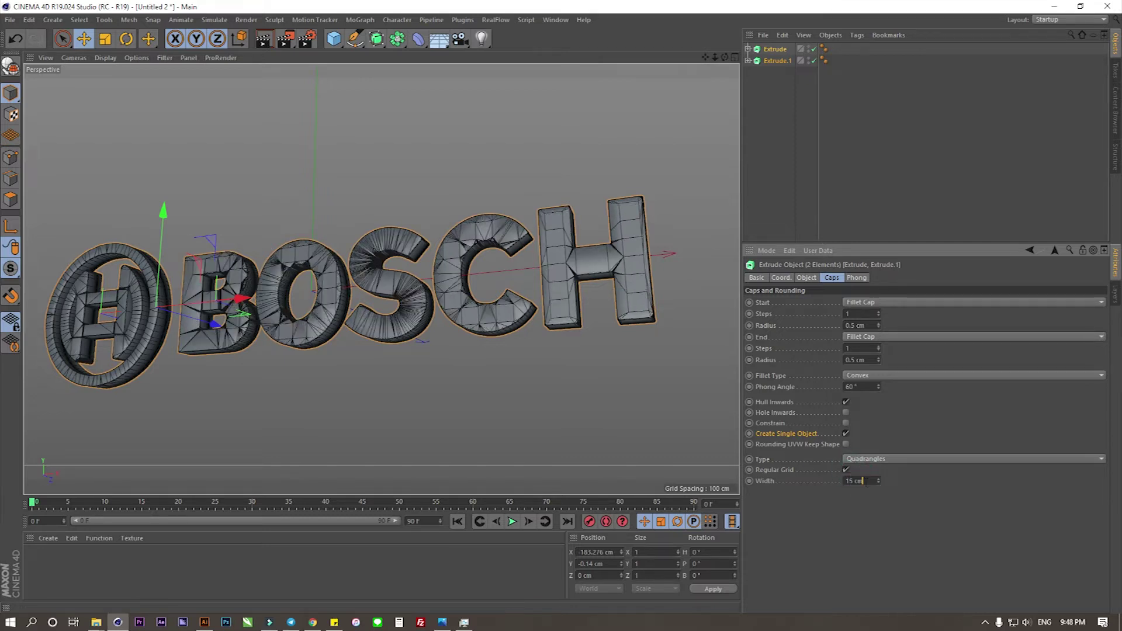
pyautogui.moveTo(866, 482); pyautogui.dragTo(866, 483)
pyautogui.click(573, 343)
pyautogui.moveTo(589, 298)
pyautogui.keyDown('alt'); pyautogui.mouseDown()
pyautogui.moveTo(555, 349)
pyautogui.moveTo(653, 209)
pyautogui.mouseUp(); pyautogui.keyUp('alt')
pyautogui.hotkey('ctrl', 'shift', 'z')
pyautogui.hotkey('ctrl', 'shift', 'z')
pyautogui.hotkey('ctrl', 'shift', 'z')
pyautogui.hotkey('ctrl', 'shift', 'z')
pyautogui.hotkey('ctrl', 'shift', 'z')
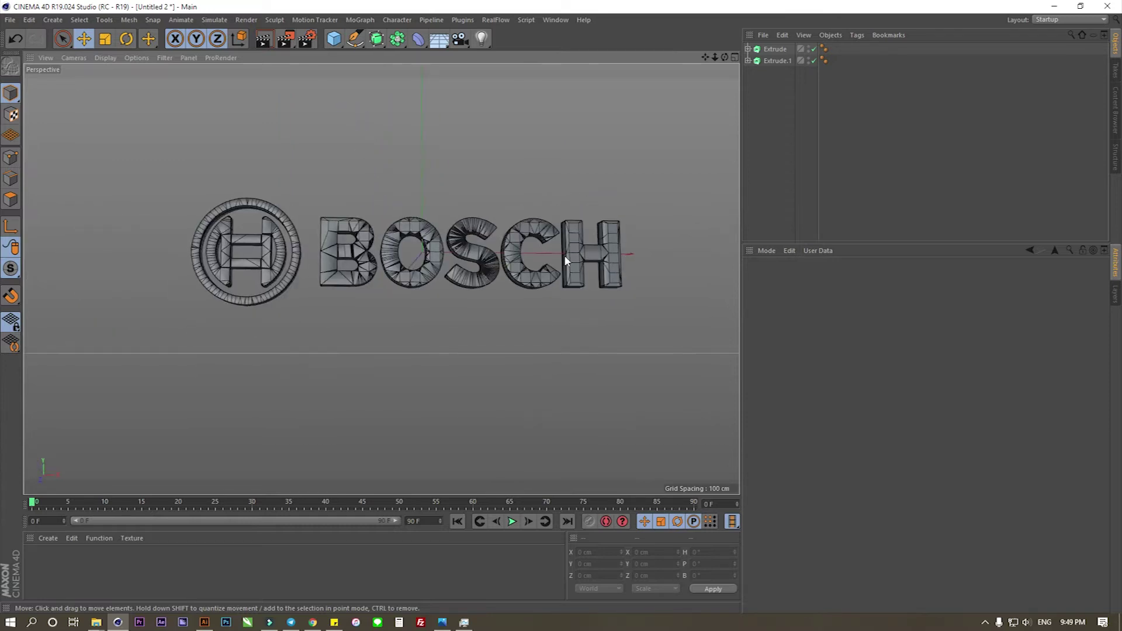
# Duplicate both Extrudes into Extrude.2 and Extrude.3 and toggle the copies' visibility
pyautogui.moveTo(773, 91); pyautogui.dragTo(786, 61)
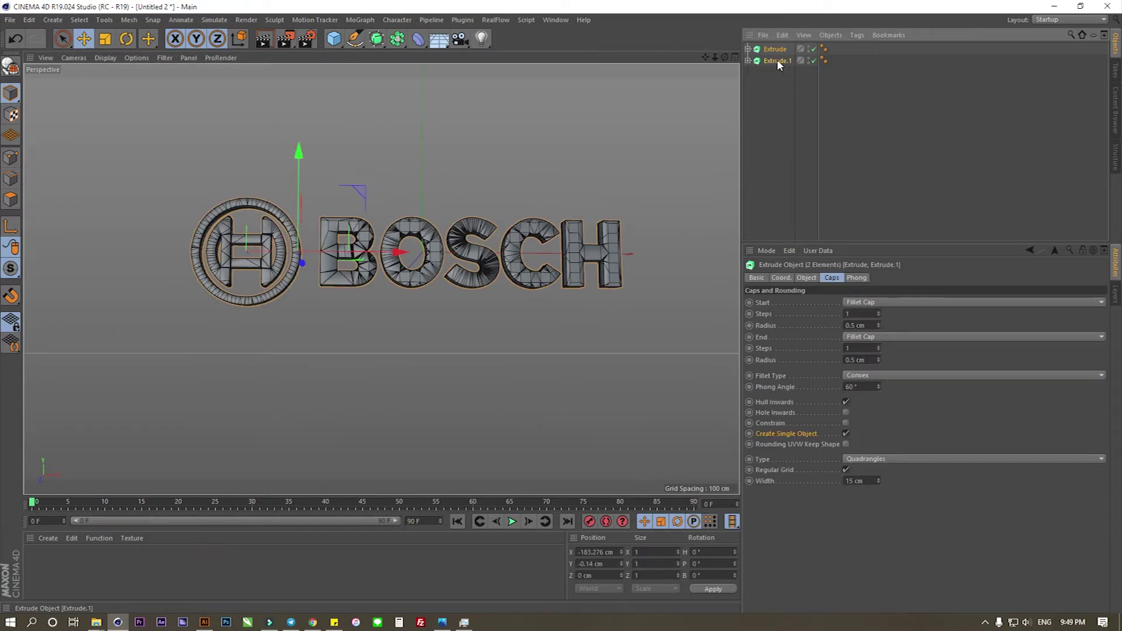
pyautogui.moveTo(778, 62); pyautogui.dragTo(777, 110)
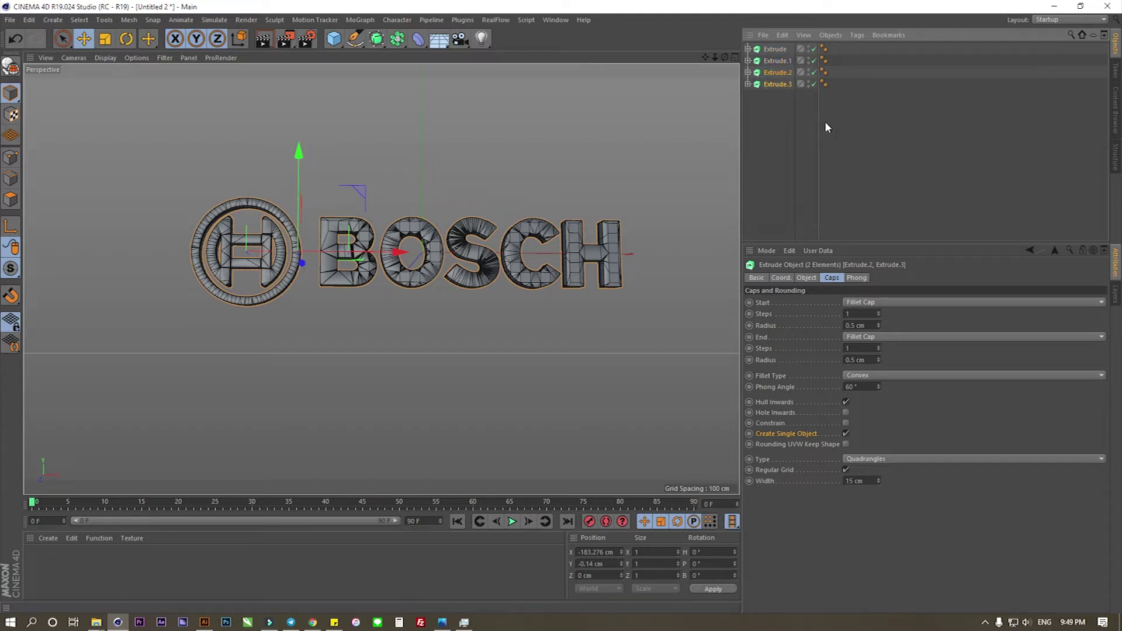
pyautogui.click(798, 109)
pyautogui.click(814, 71)
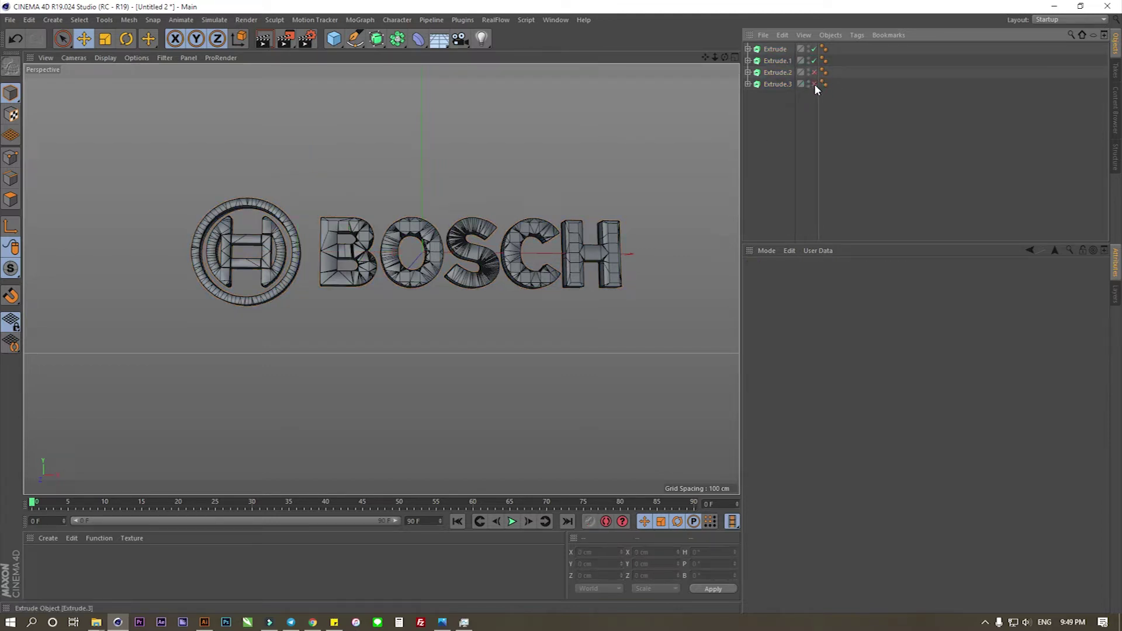
pyautogui.click(810, 84)
pyautogui.click(810, 85)
pyautogui.click(775, 49)
pyautogui.click(780, 61)
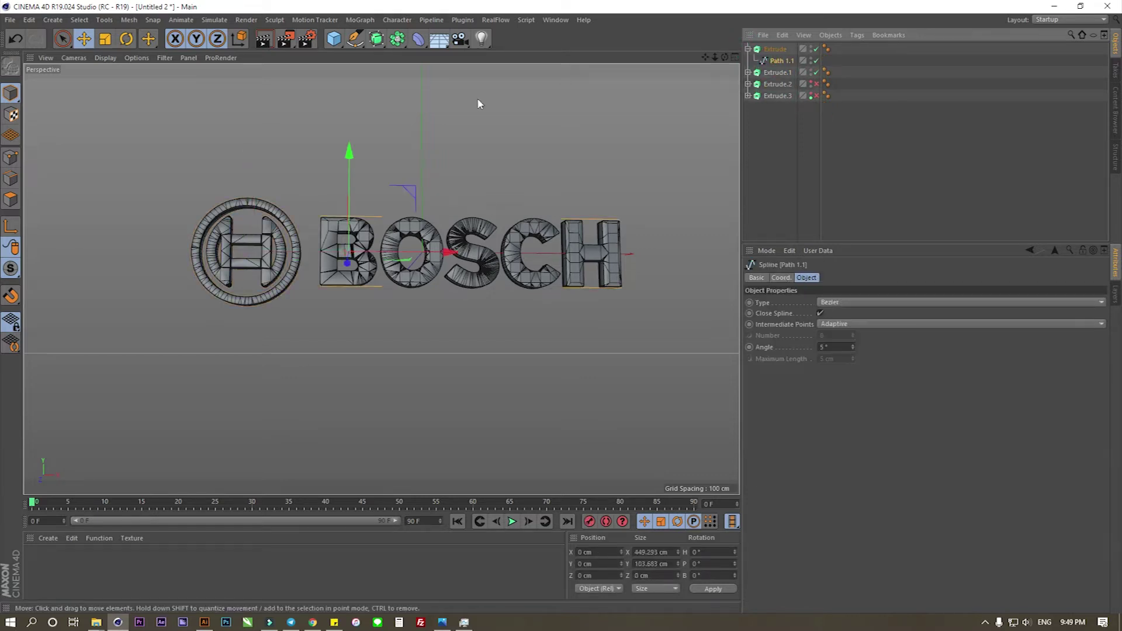
# Add an FFD deformer and place it inside Extrude below Path 1.1
pyautogui.click(419, 39)
pyautogui.hotkey('ctrl', 'z')
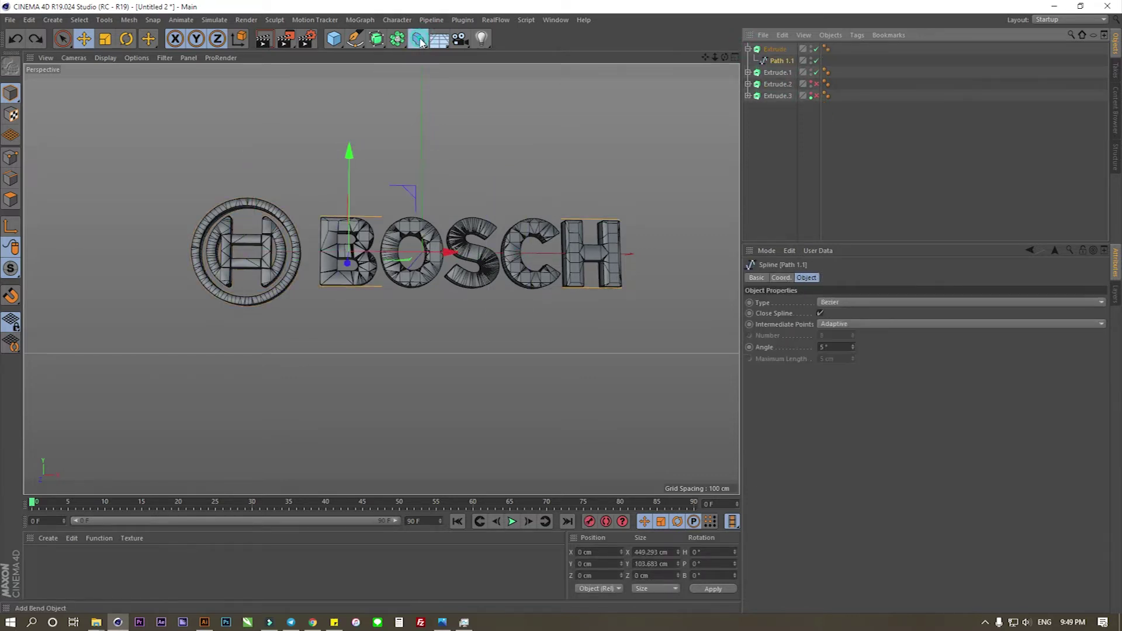
pyautogui.click(420, 42)
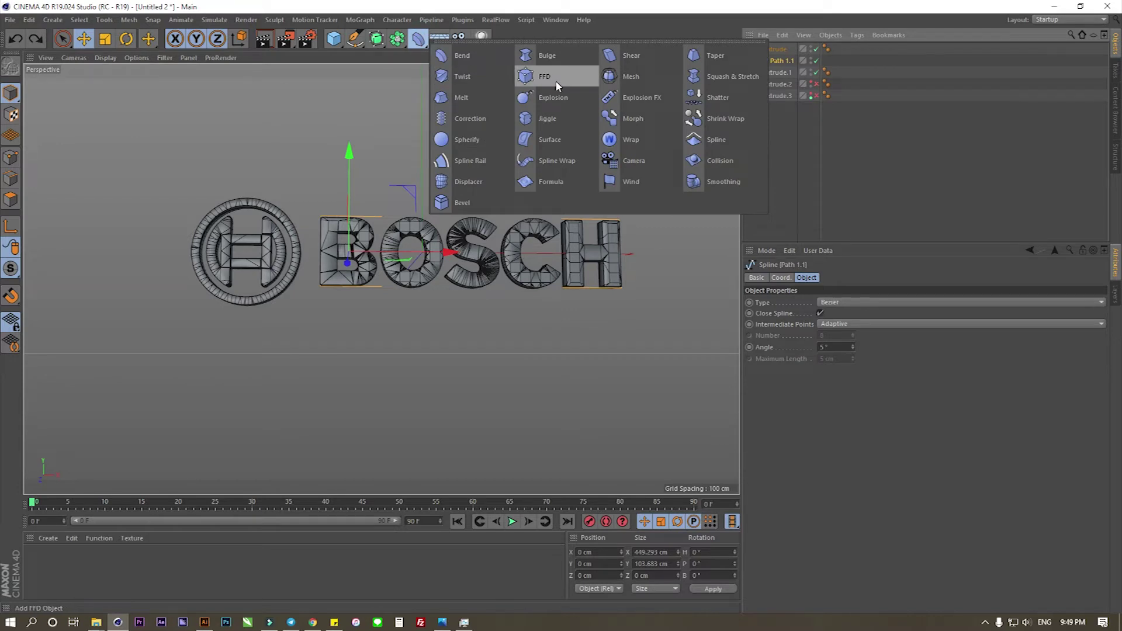
pyautogui.click(545, 76)
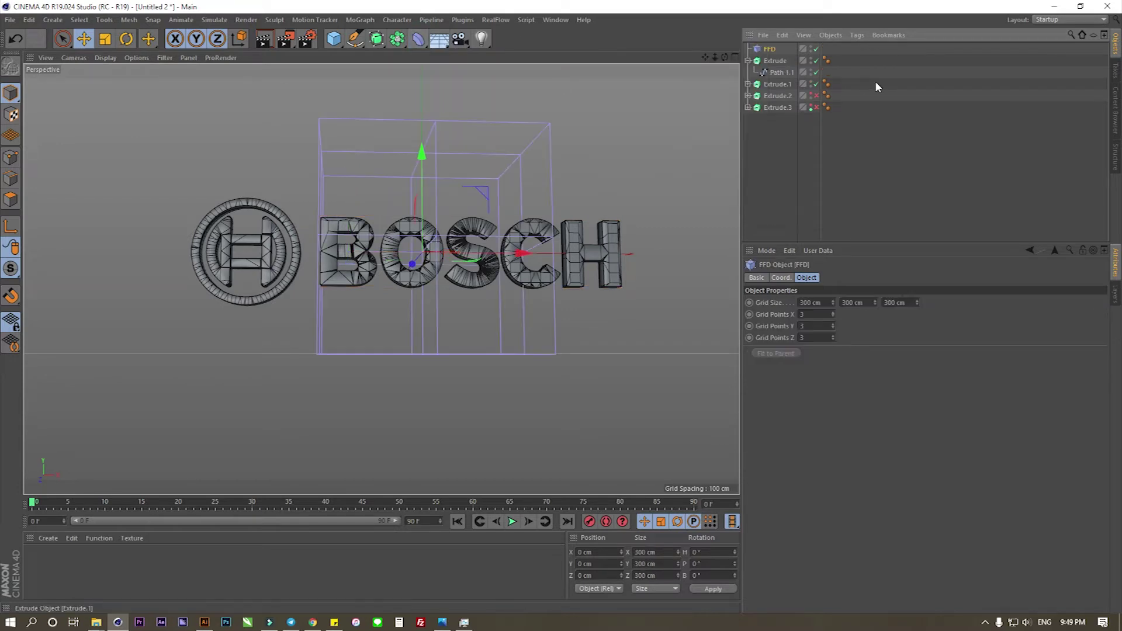
pyautogui.moveTo(775, 68); pyautogui.dragTo(774, 72)
pyautogui.click(777, 62)
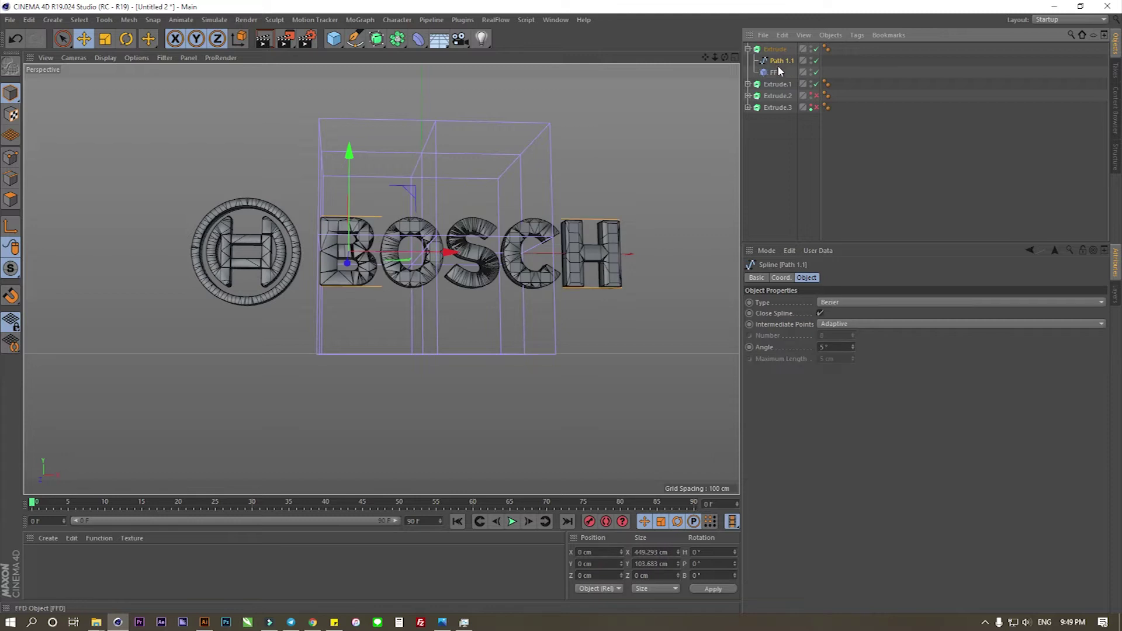
# Size the FFD to 443 × 131 × 19 cm with 2×3×2 grid points, positioned over the text
pyautogui.moveTo(481, 242)
pyautogui.keyDown('alt'); pyautogui.mouseDown()
pyautogui.moveTo(489, 233)
pyautogui.moveTo(426, 299)
pyautogui.moveTo(498, 325)
pyautogui.mouseUp(); pyautogui.keyUp('alt')
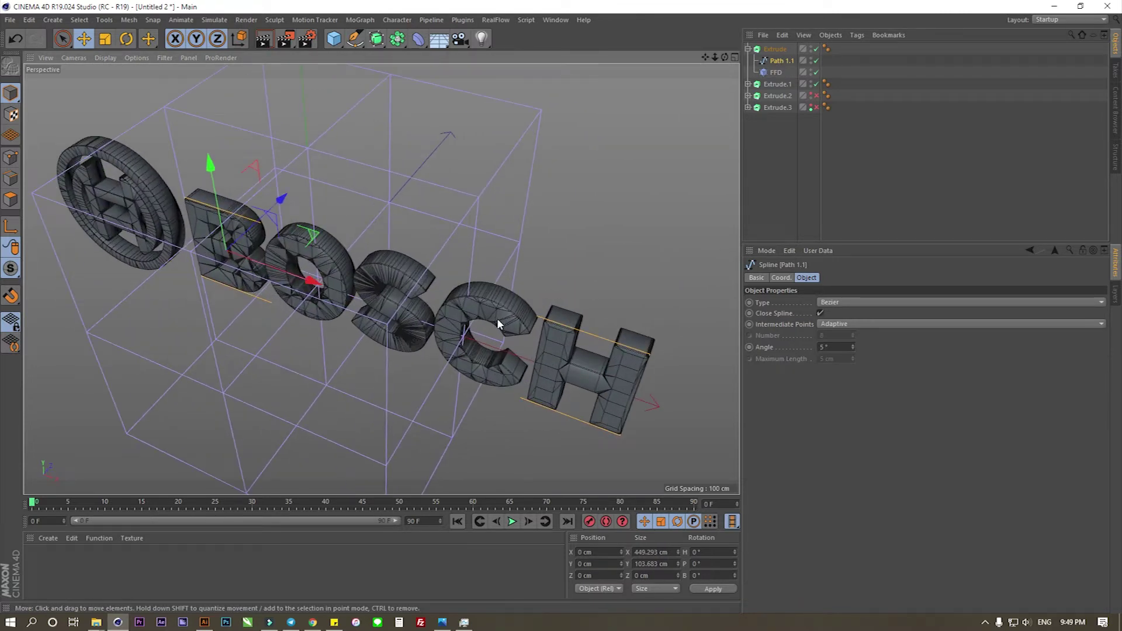
pyautogui.click(775, 72)
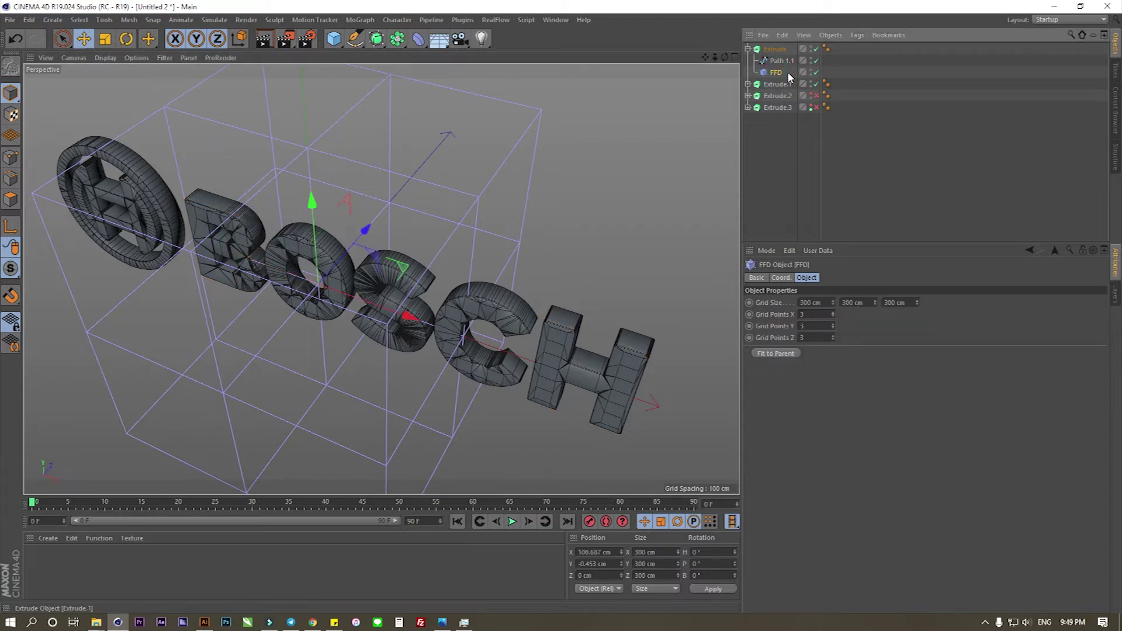
pyautogui.moveTo(916, 302); pyautogui.dragTo(876, 302)
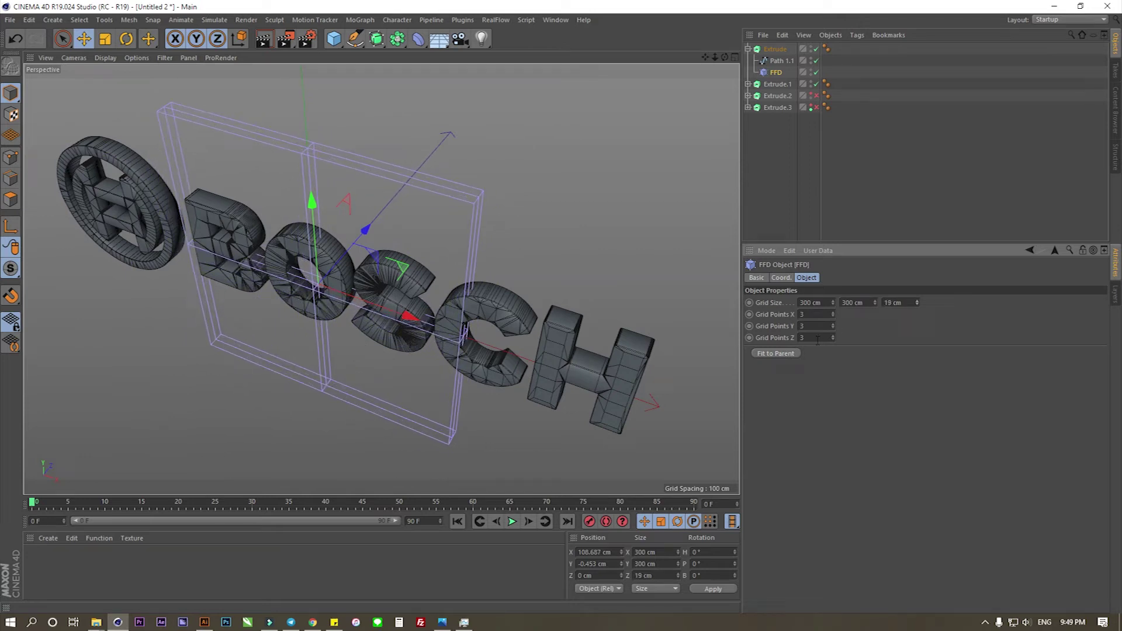
pyautogui.write('2')
pyautogui.press('Return')
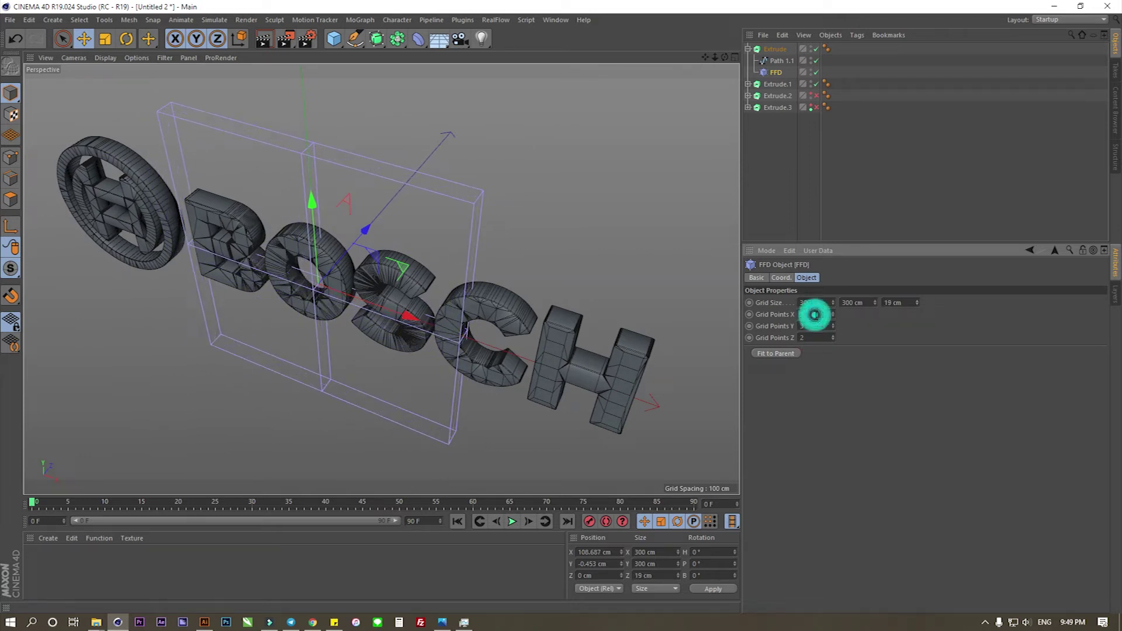
pyautogui.press('Return')
pyautogui.moveTo(874, 302)
pyautogui.mouseDown()
pyautogui.moveTo(835, 302)
pyautogui.moveTo(873, 302)
pyautogui.mouseUp()
pyautogui.moveTo(412, 312); pyautogui.dragTo(494, 336)
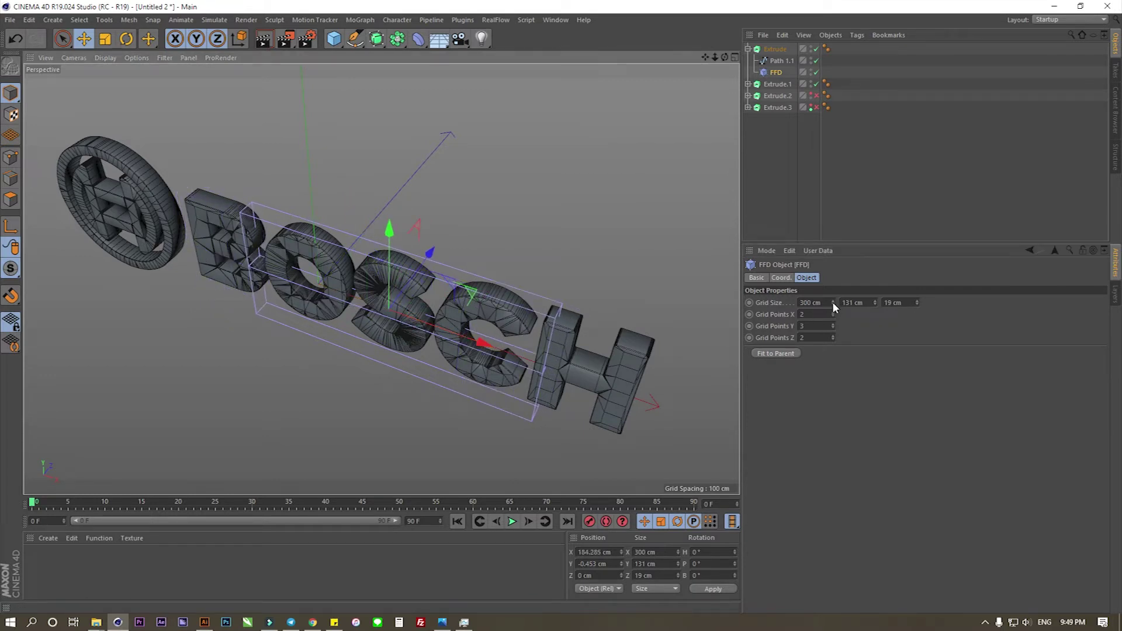
pyautogui.moveTo(832, 301); pyautogui.dragTo(865, 298)
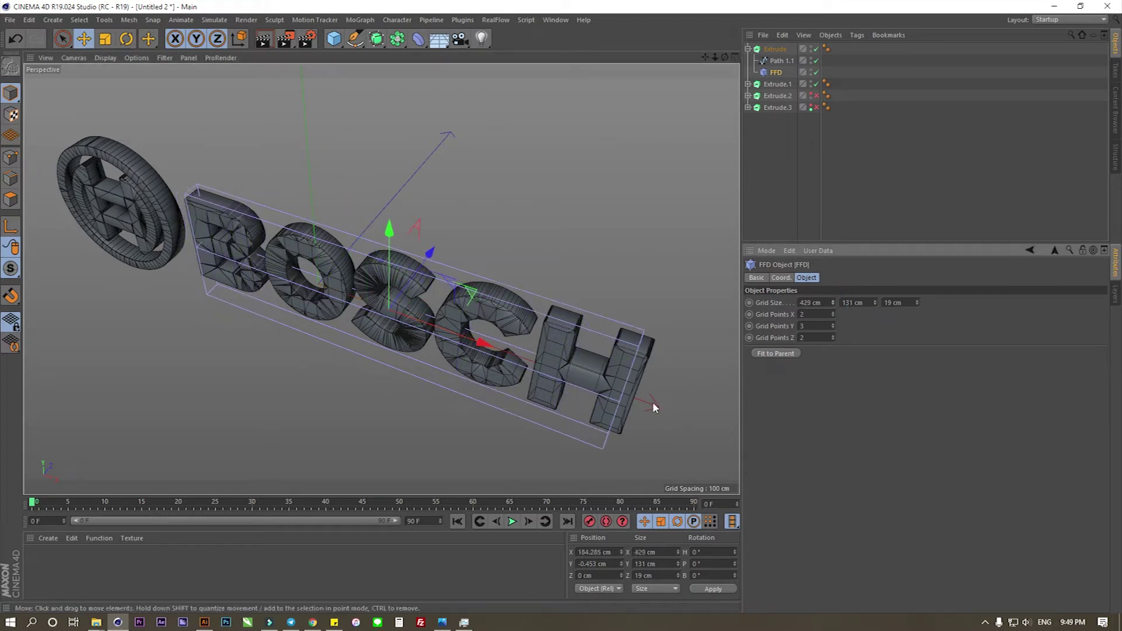
pyautogui.moveTo(491, 357); pyautogui.dragTo(492, 354)
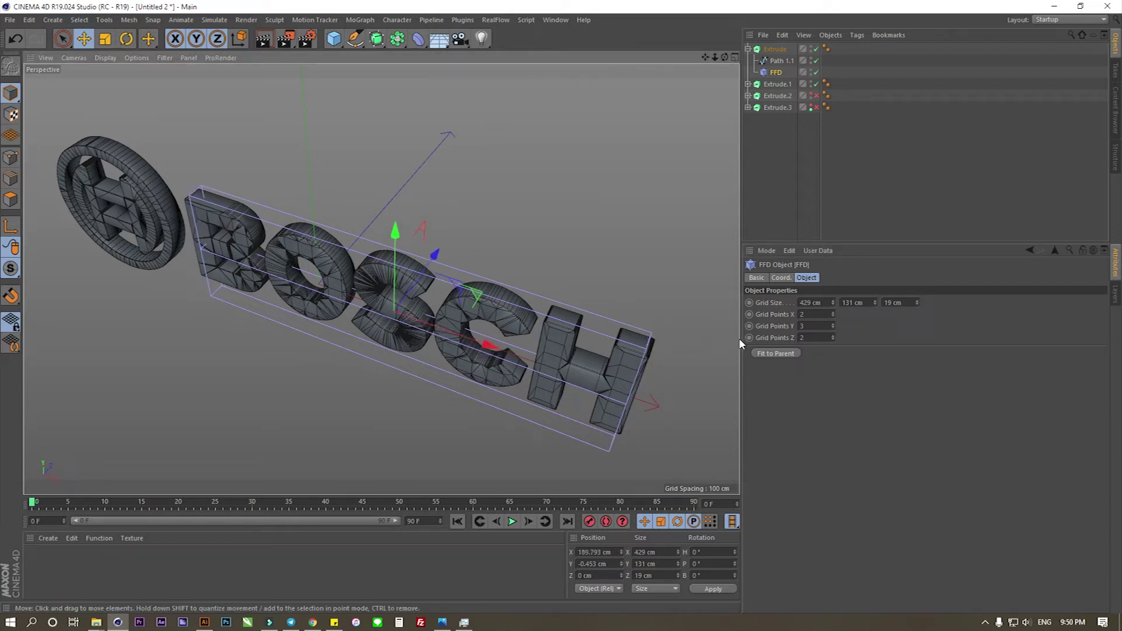
pyautogui.moveTo(834, 301); pyautogui.dragTo(842, 300)
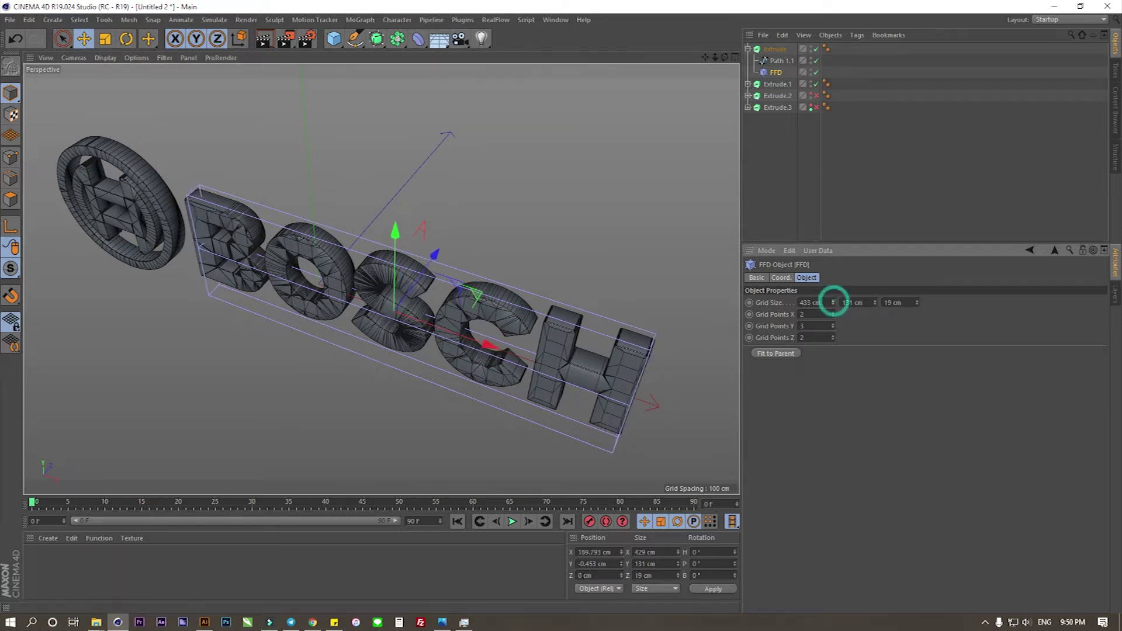
pyautogui.moveTo(570, 325)
pyautogui.keyDown('alt'); pyautogui.mouseDown()
pyautogui.moveTo(506, 331)
pyautogui.moveTo(478, 361)
pyautogui.moveTo(466, 356)
pyautogui.moveTo(484, 208)
pyautogui.moveTo(507, 203)
pyautogui.mouseUp(); pyautogui.keyUp('alt')
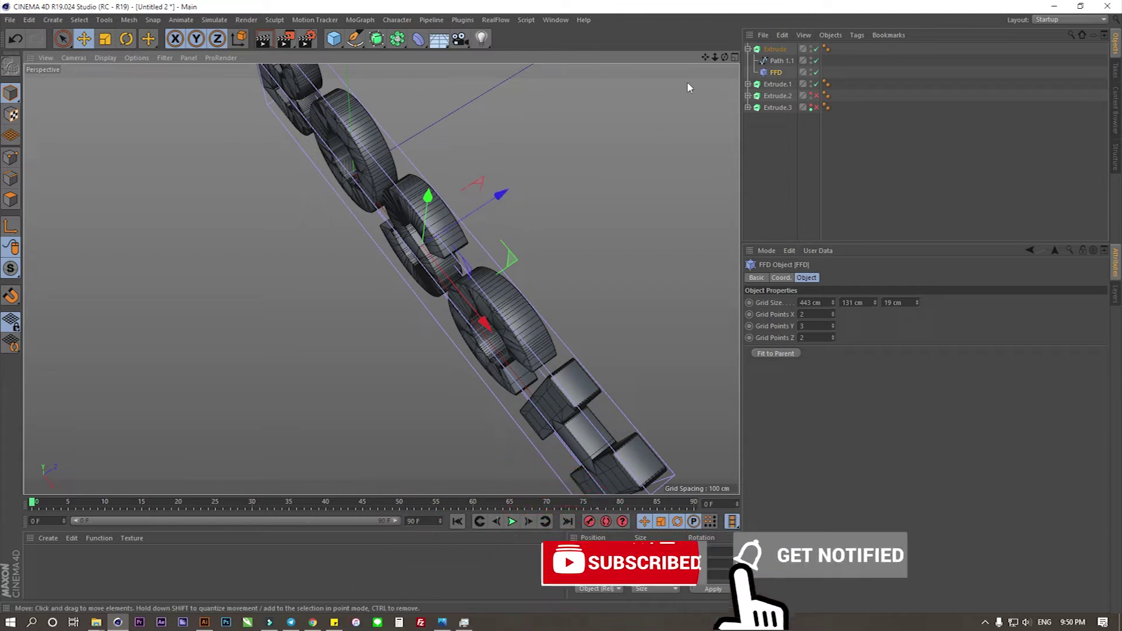
# Switch to four views, select the FFD, and reposition the lattice in the top view
pyautogui.click(734, 57)
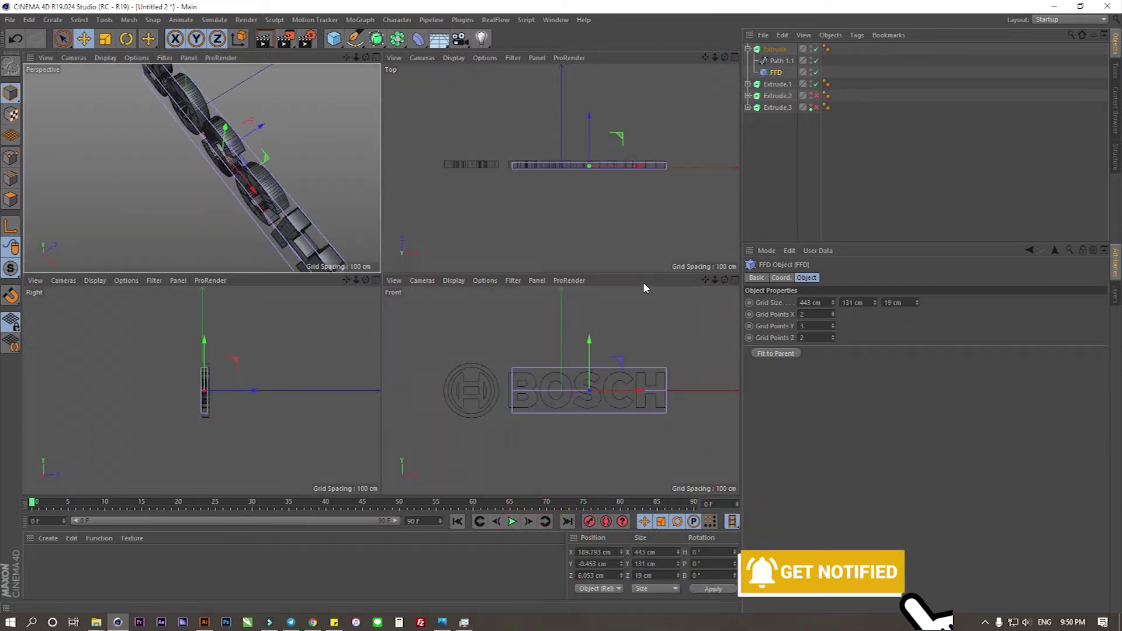
pyautogui.click(684, 121)
pyautogui.scroll(2, 587, 164)
pyautogui.scroll(2, 590, 170)
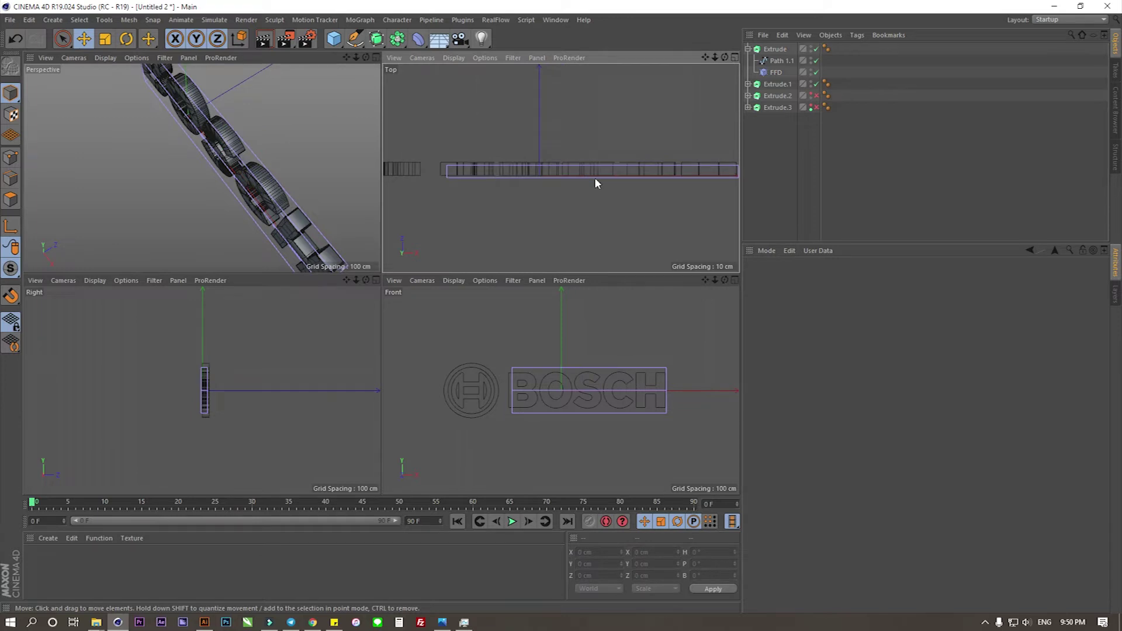
pyautogui.click(773, 74)
pyautogui.moveTo(592, 126); pyautogui.dragTo(595, 123)
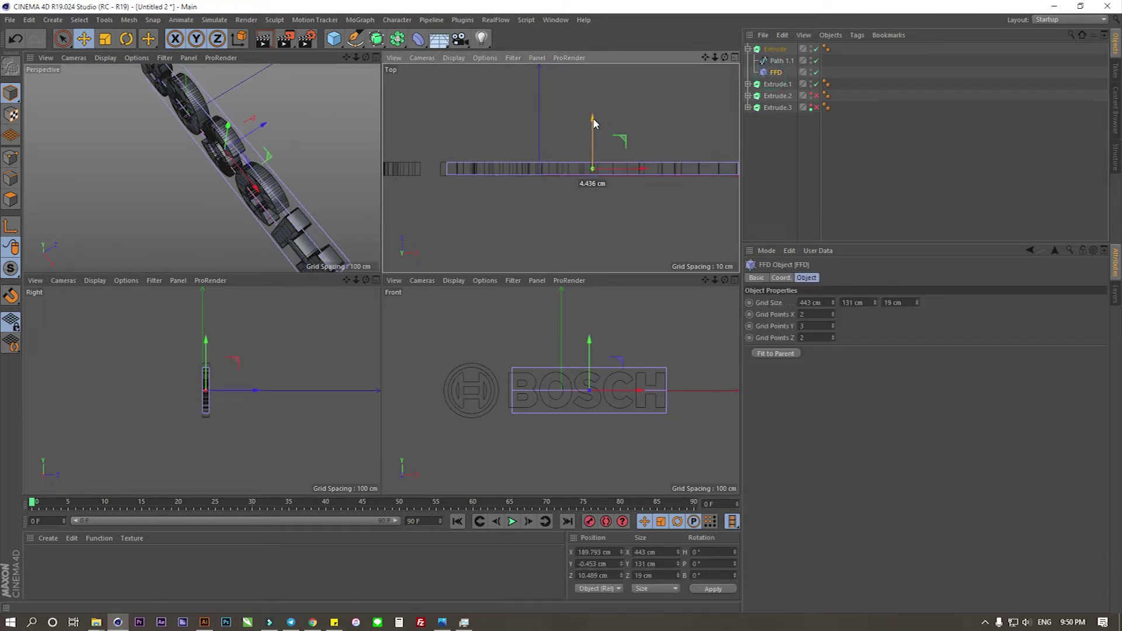
pyautogui.moveTo(593, 123)
pyautogui.keyDown('alt'); pyautogui.mouseDown(button='middle')
pyautogui.moveTo(486, 180)
pyautogui.moveTo(621, 171)
pyautogui.mouseUp(button='middle'); pyautogui.keyUp('alt')
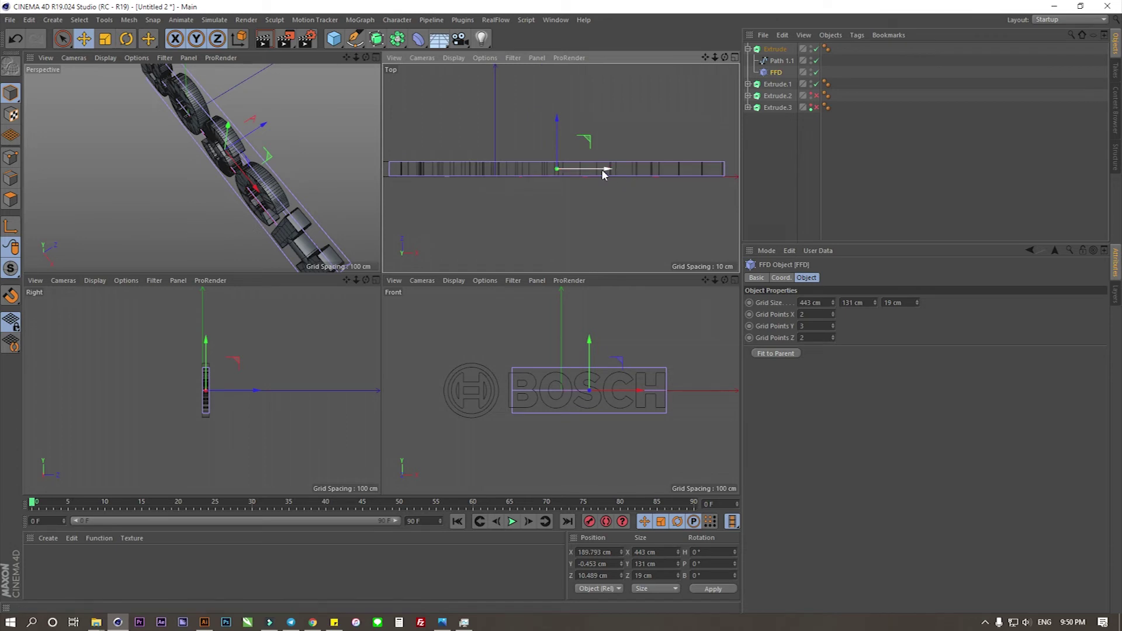
pyautogui.moveTo(606, 174); pyautogui.dragTo(612, 173)
pyautogui.scroll(-1, 601, 173)
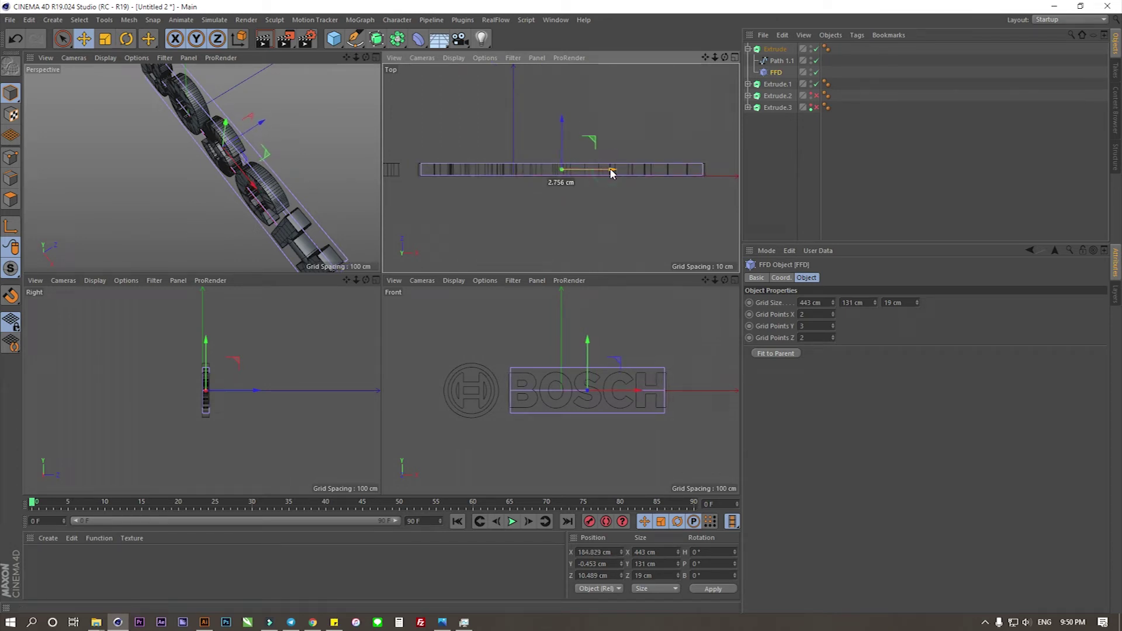
# Set the FFD Grid Size to 459 × 119 × 30 cm in the Object tab
pyautogui.click(823, 303)
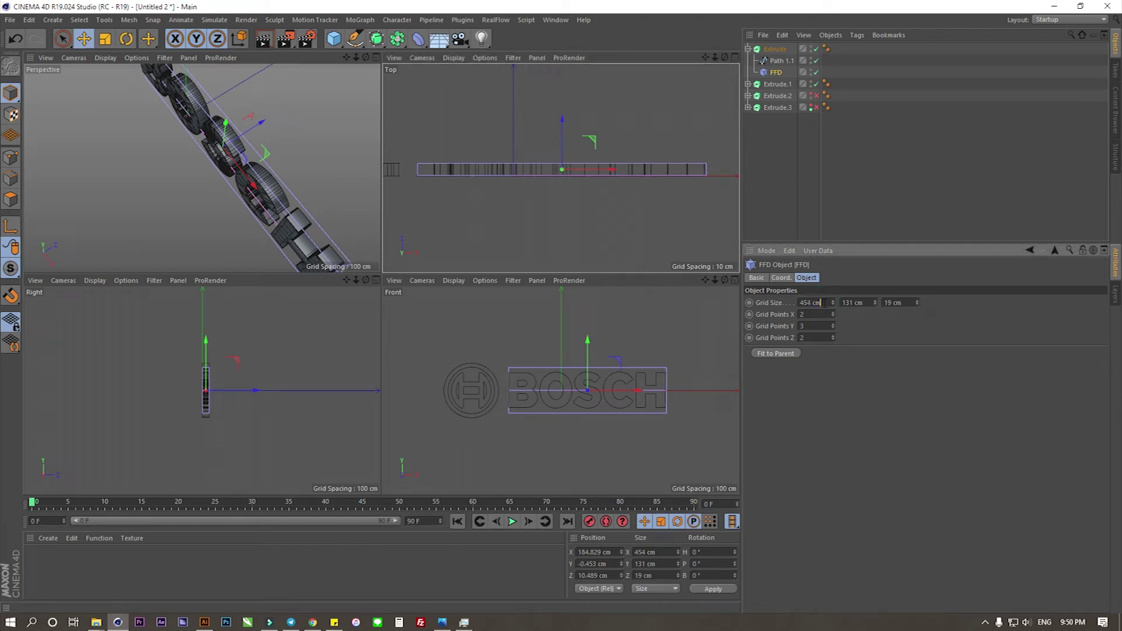
pyautogui.press('Return')
pyautogui.write('150')
pyautogui.press('Return')
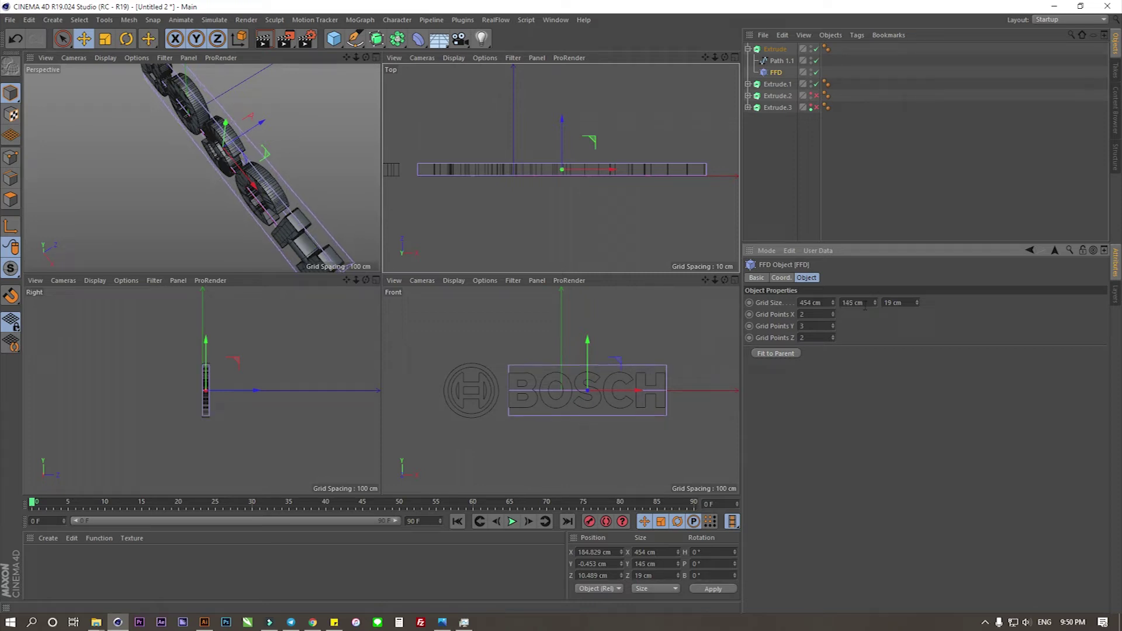
pyautogui.scroll(-8, 865, 306)
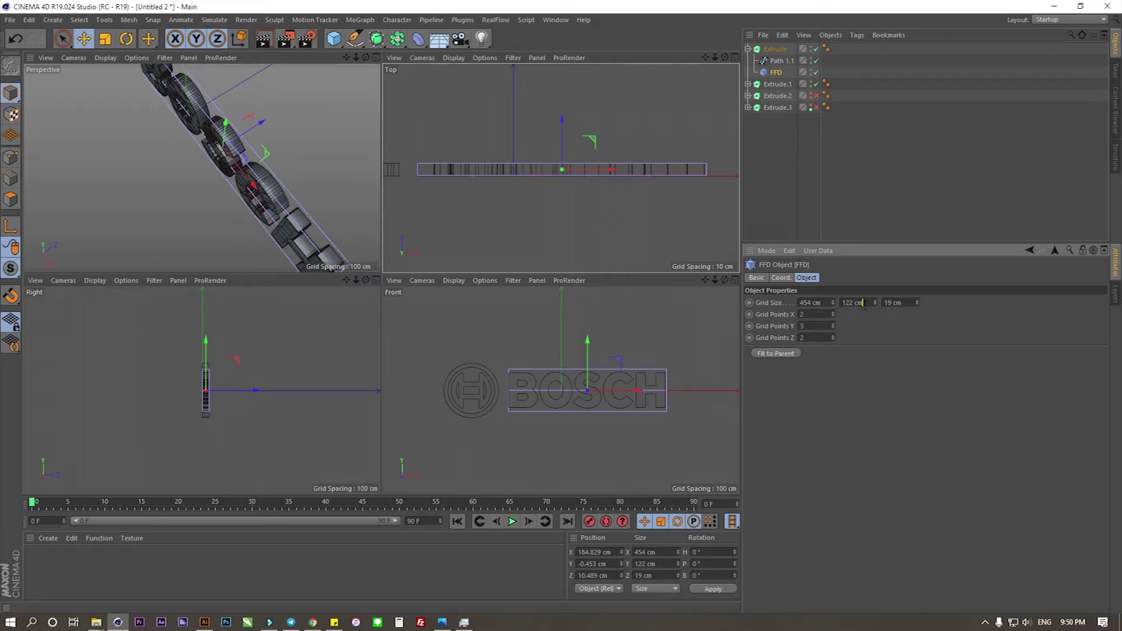
pyautogui.scroll(4, 909, 303)
pyautogui.scroll(4, 910, 303)
pyautogui.scroll(3, 909, 303)
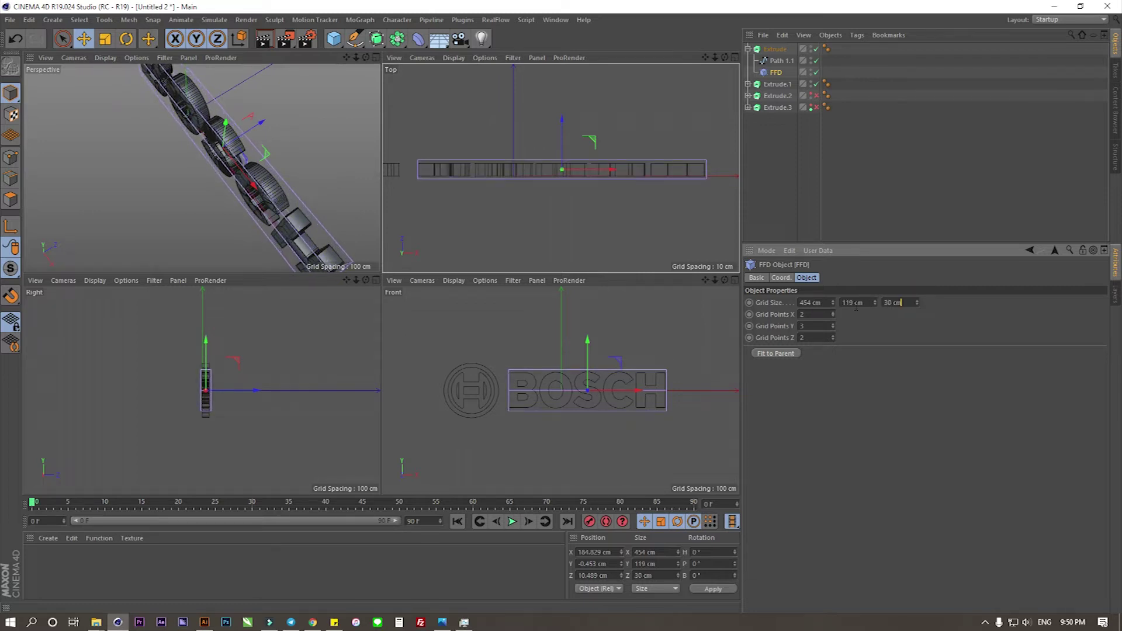
pyautogui.scroll(5, 823, 302)
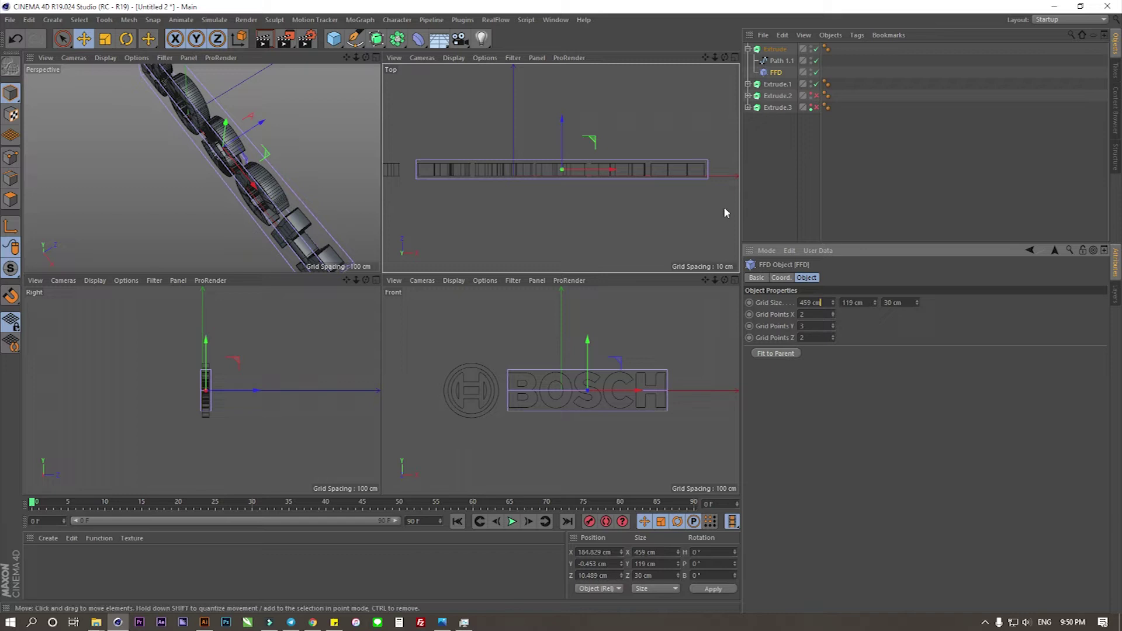
# Maximise the Perspective view, face the BOSCH text, and enter Points mode
pyautogui.click(376, 57)
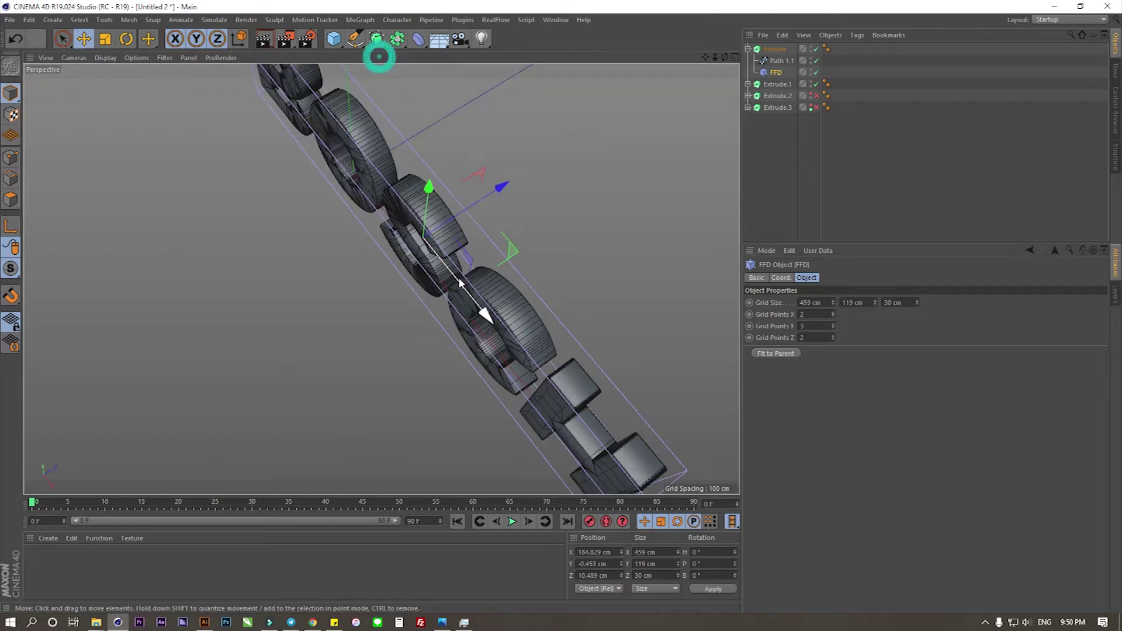
pyautogui.scroll(-5, 484, 247)
pyautogui.moveTo(484, 247)
pyautogui.keyDown('alt'); pyautogui.mouseDown()
pyautogui.moveTo(554, 238)
pyautogui.moveTo(524, 276)
pyautogui.moveTo(362, 308)
pyautogui.moveTo(386, 320)
pyautogui.moveTo(293, 288)
pyautogui.moveTo(517, 432)
pyautogui.moveTo(479, 322)
pyautogui.mouseUp(); pyautogui.keyUp('alt')
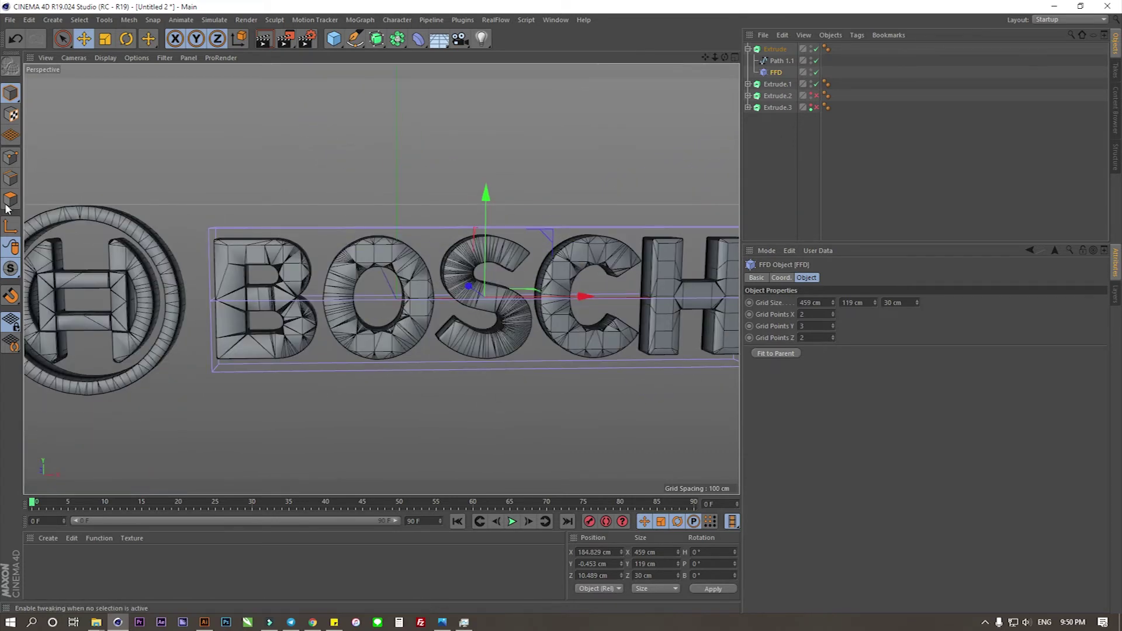
pyautogui.click(12, 158)
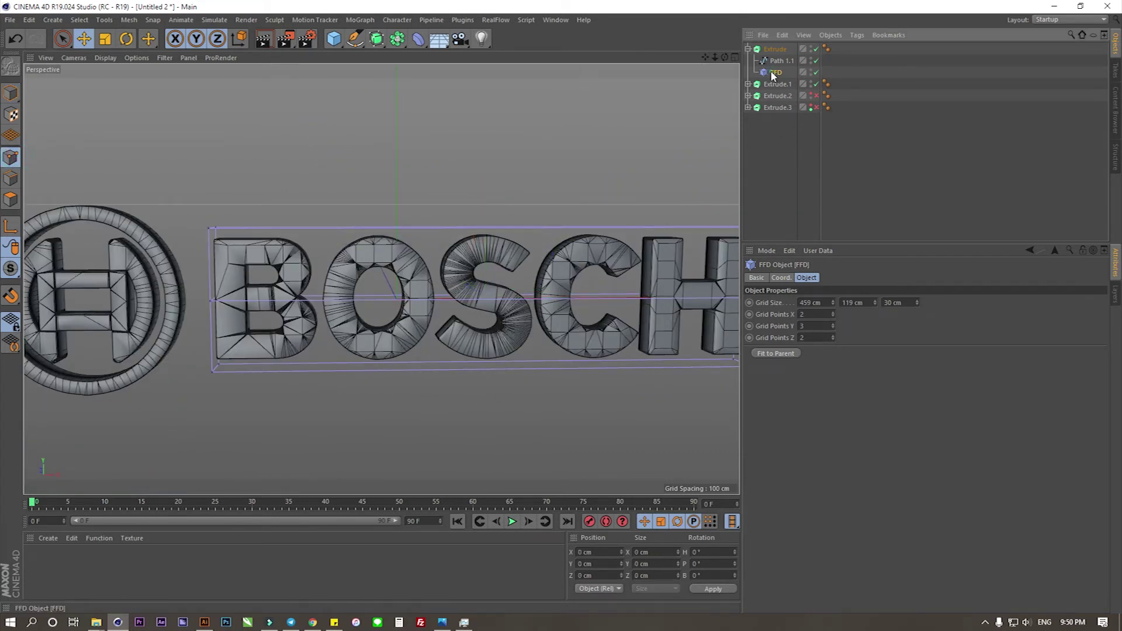
# Move two FFD points about 19 cm along X and 17 cm in depth, then duplicate the FFD
pyautogui.keyDown('alt'); pyautogui.moveTo(223, 300); pyautogui.dragTo(317, 347); pyautogui.keyUp('alt')
pyautogui.click(220, 310)
pyautogui.keyDown('shift'); pyautogui.click(478, 140); pyautogui.keyUp('shift')
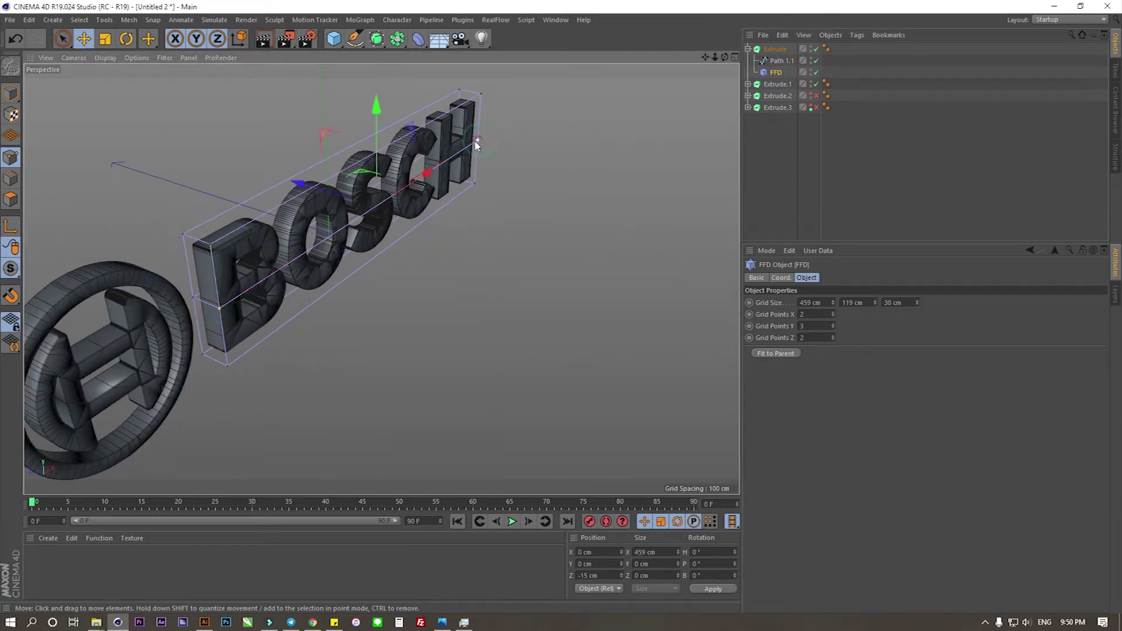
pyautogui.moveTo(428, 174); pyautogui.dragTo(440, 168)
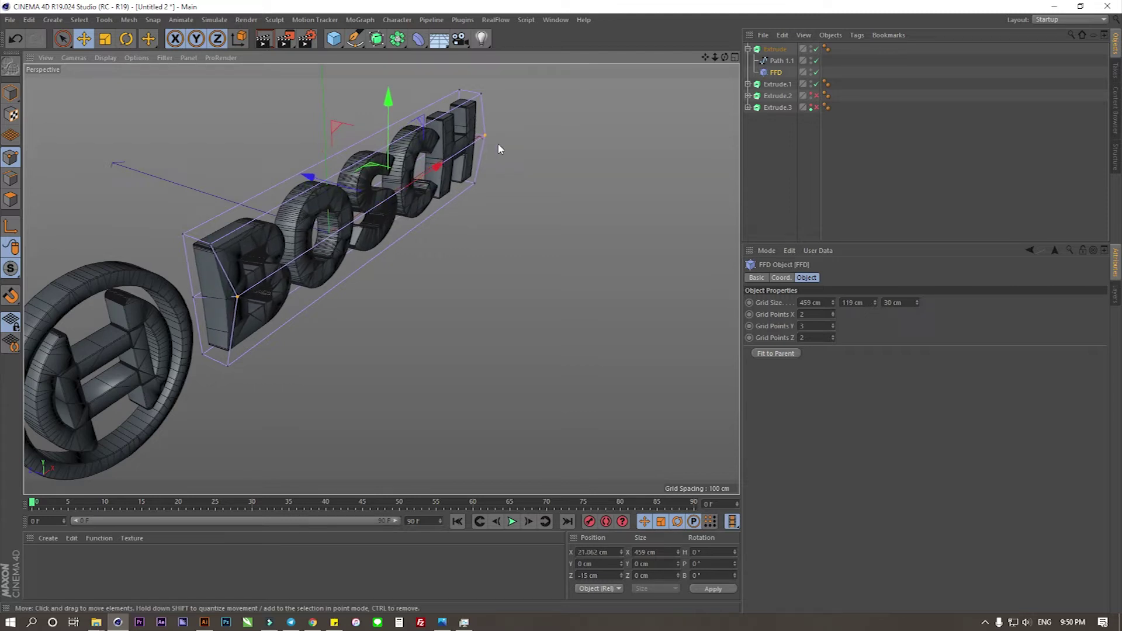
pyautogui.moveTo(319, 177); pyautogui.dragTo(332, 185)
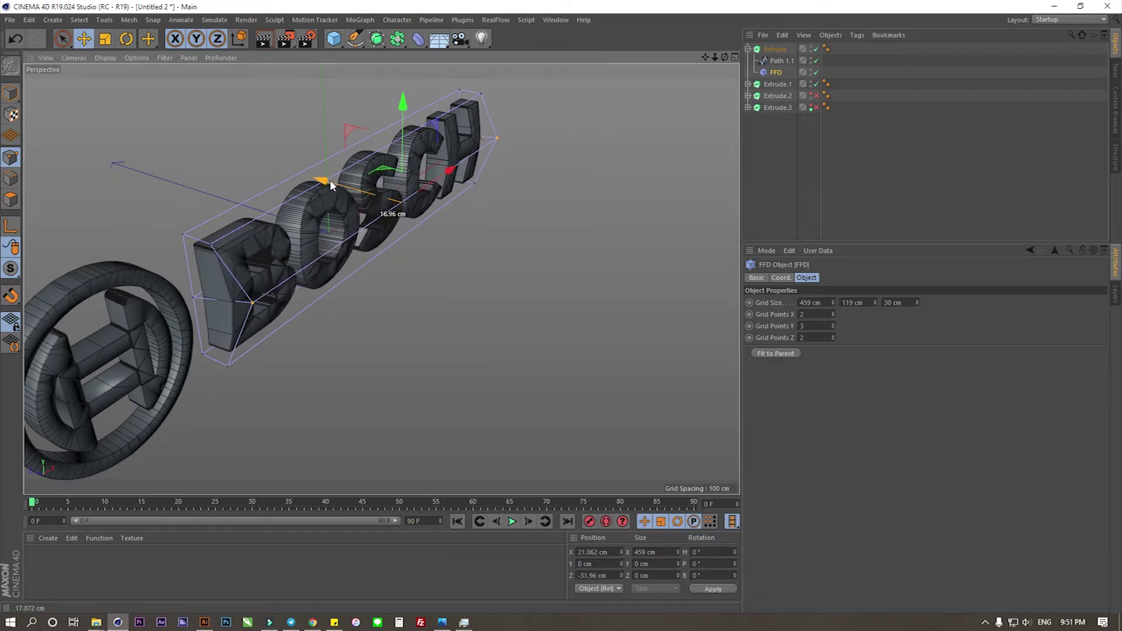
pyautogui.moveTo(600, 194)
pyautogui.keyDown('alt'); pyautogui.mouseDown()
pyautogui.moveTo(489, 156)
pyautogui.moveTo(376, 195)
pyautogui.moveTo(356, 280)
pyautogui.moveTo(377, 273)
pyautogui.moveTo(355, 225)
pyautogui.moveTo(217, 221)
pyautogui.mouseUp(); pyautogui.keyUp('alt')
pyautogui.moveTo(572, 277)
pyautogui.keyDown('alt'); pyautogui.mouseDown()
pyautogui.moveTo(547, 289)
pyautogui.moveTo(556, 292)
pyautogui.moveTo(532, 283)
pyautogui.mouseUp(); pyautogui.keyUp('alt')
pyautogui.keyDown('alt'); pyautogui.moveTo(620, 247); pyautogui.dragTo(610, 296); pyautogui.keyUp('alt')
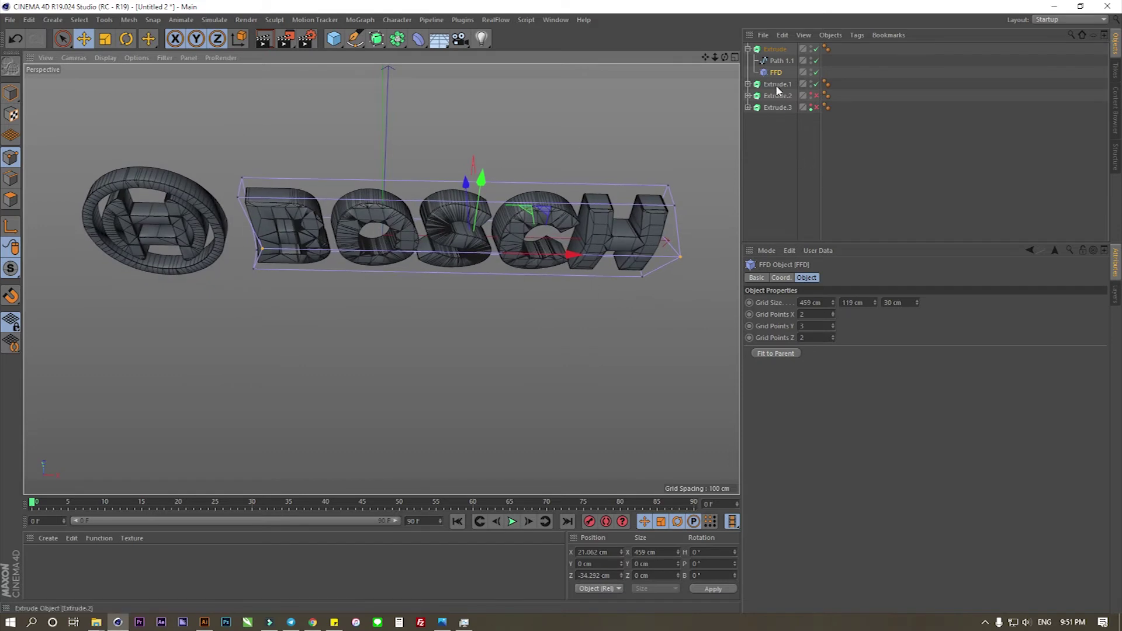
pyautogui.moveTo(775, 74); pyautogui.dragTo(792, 156)
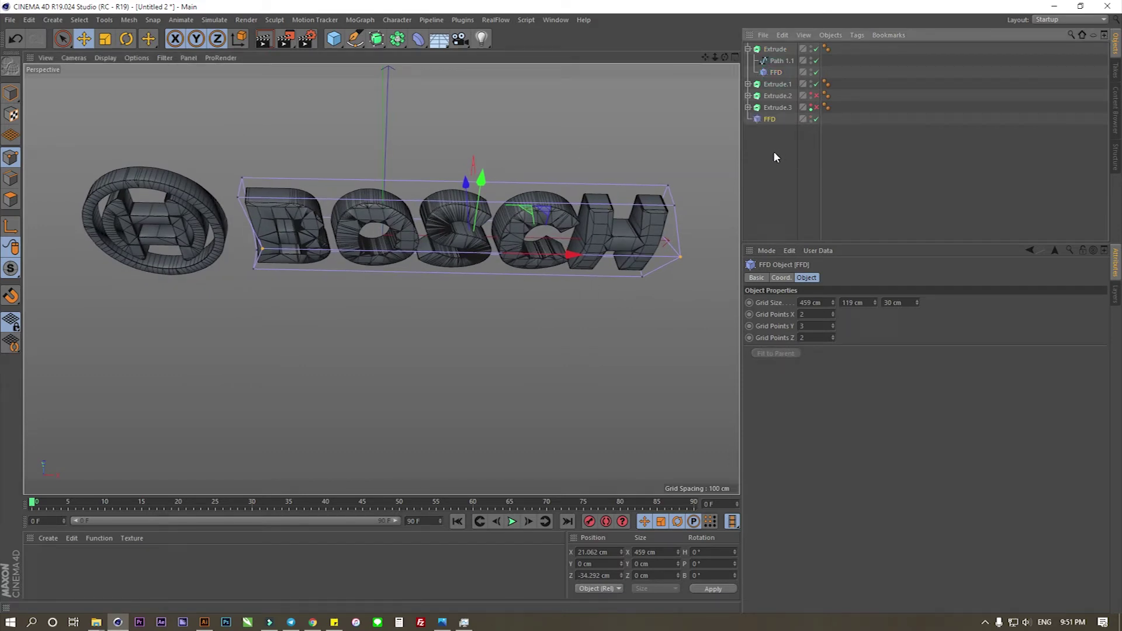
# Nest the FFD copy under Extrude.1 and slide its cage along X over the emblem
pyautogui.click(748, 84)
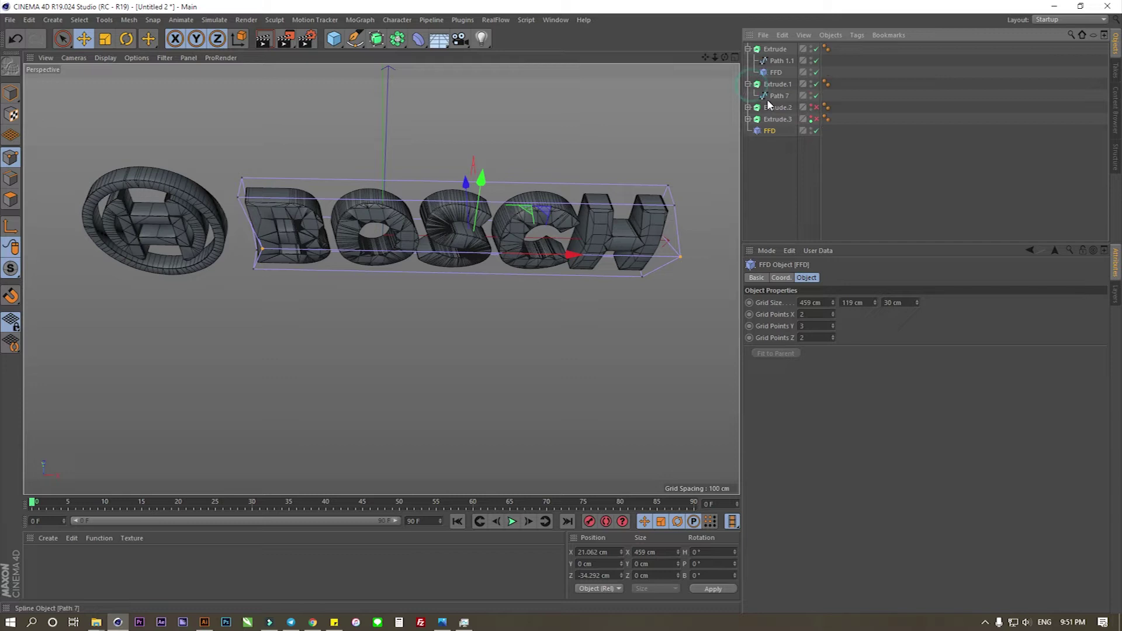
pyautogui.moveTo(772, 104); pyautogui.dragTo(773, 105)
pyautogui.click(773, 110)
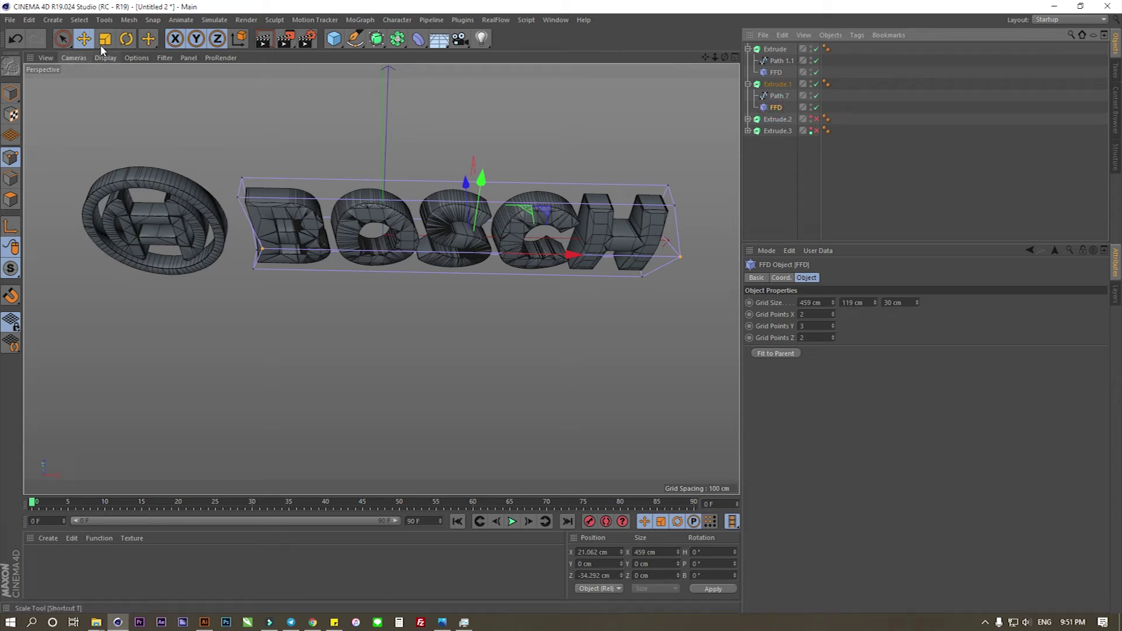
pyautogui.click(81, 42)
pyautogui.click(10, 92)
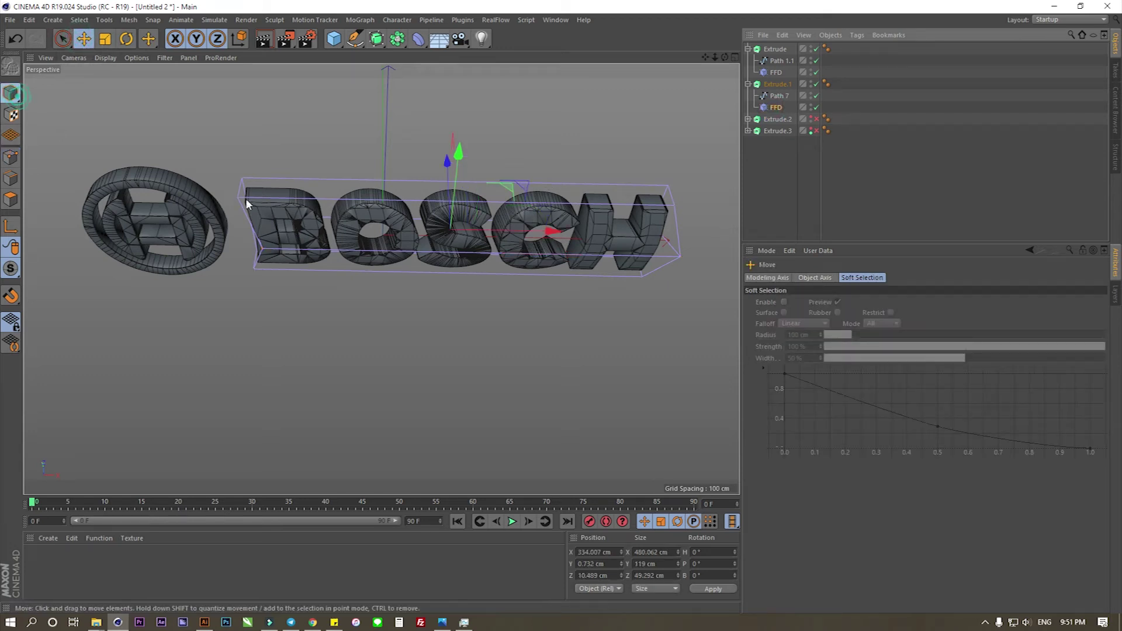
pyautogui.moveTo(534, 232)
pyautogui.mouseDown()
pyautogui.moveTo(270, 257)
pyautogui.moveTo(434, 205)
pyautogui.moveTo(314, 260)
pyautogui.mouseUp()
# Size the FFD cage to 185 × 182 × 30 cm around the round emblem
pyautogui.click(774, 107)
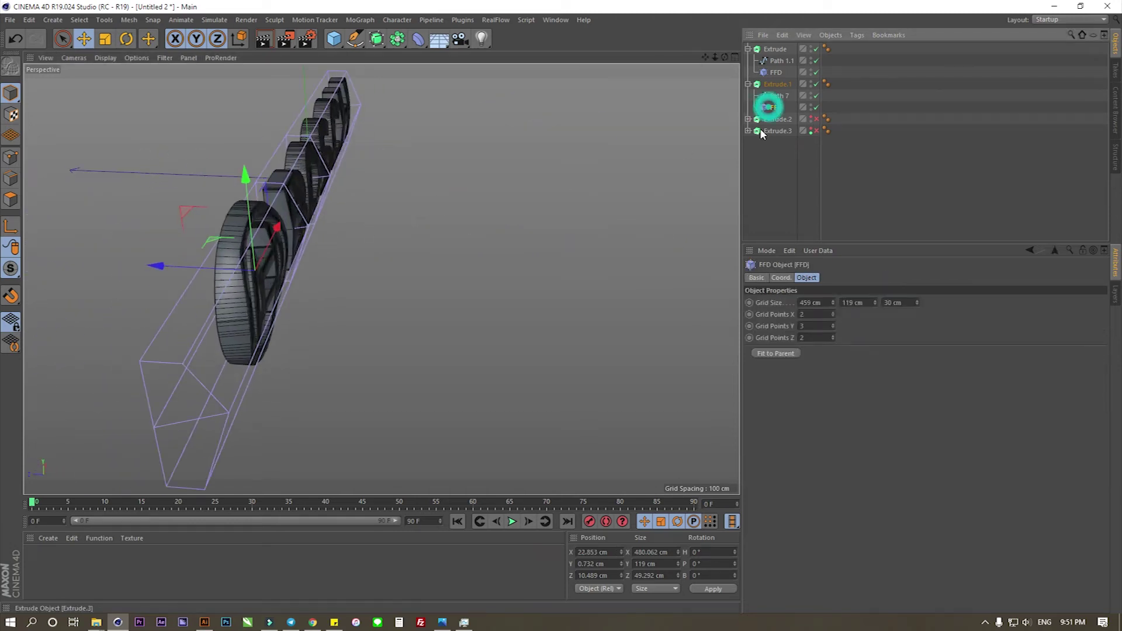
pyautogui.moveTo(916, 302); pyautogui.dragTo(917, 280)
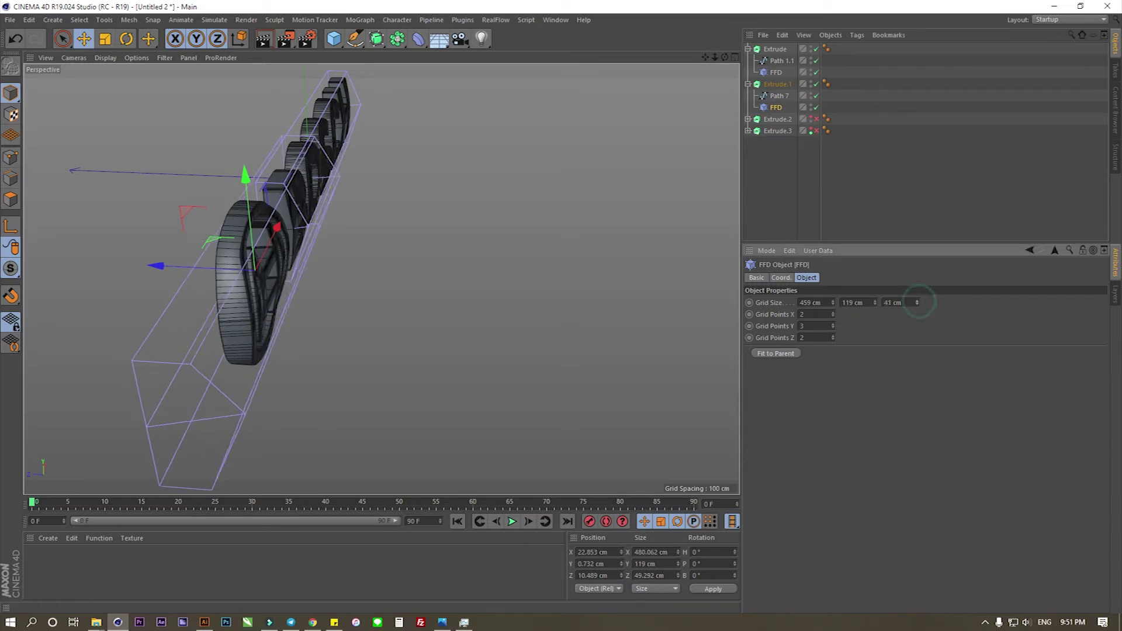
pyautogui.moveTo(875, 302); pyautogui.dragTo(875, 257)
pyautogui.moveTo(874, 303)
pyautogui.mouseDown()
pyautogui.moveTo(852, 321)
pyautogui.moveTo(826, 300)
pyautogui.mouseUp()
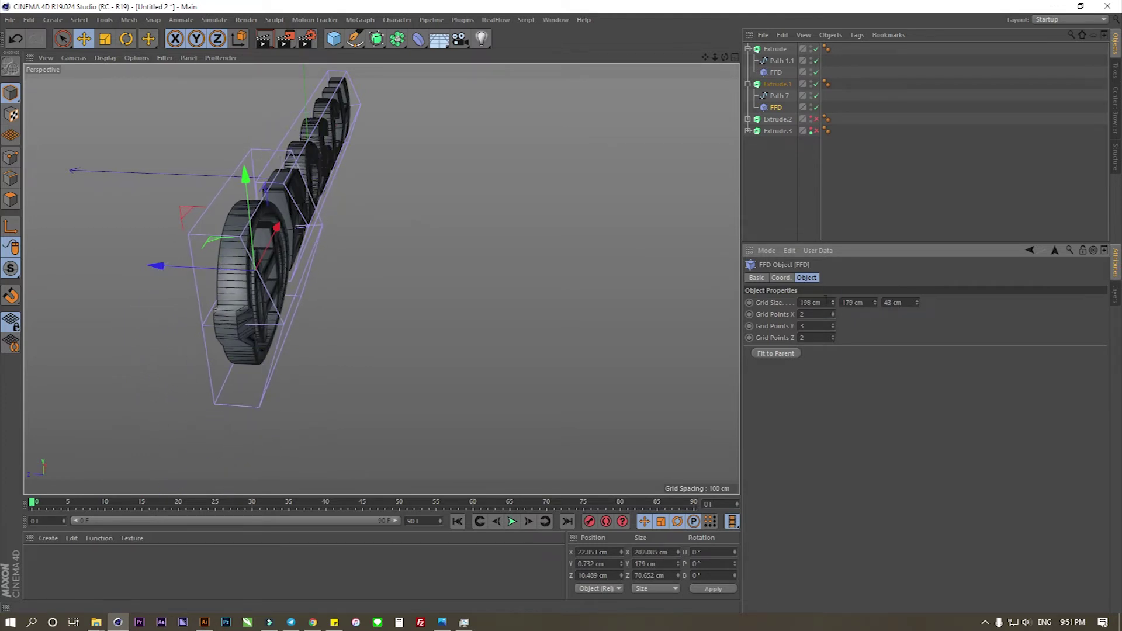
pyautogui.moveTo(338, 280)
pyautogui.keyDown('alt'); pyautogui.mouseDown()
pyautogui.moveTo(257, 211)
pyautogui.moveTo(376, 243)
pyautogui.moveTo(476, 290)
pyautogui.moveTo(540, 298)
pyautogui.moveTo(489, 281)
pyautogui.mouseUp(); pyautogui.keyUp('alt')
pyautogui.scroll(3, 335, 216)
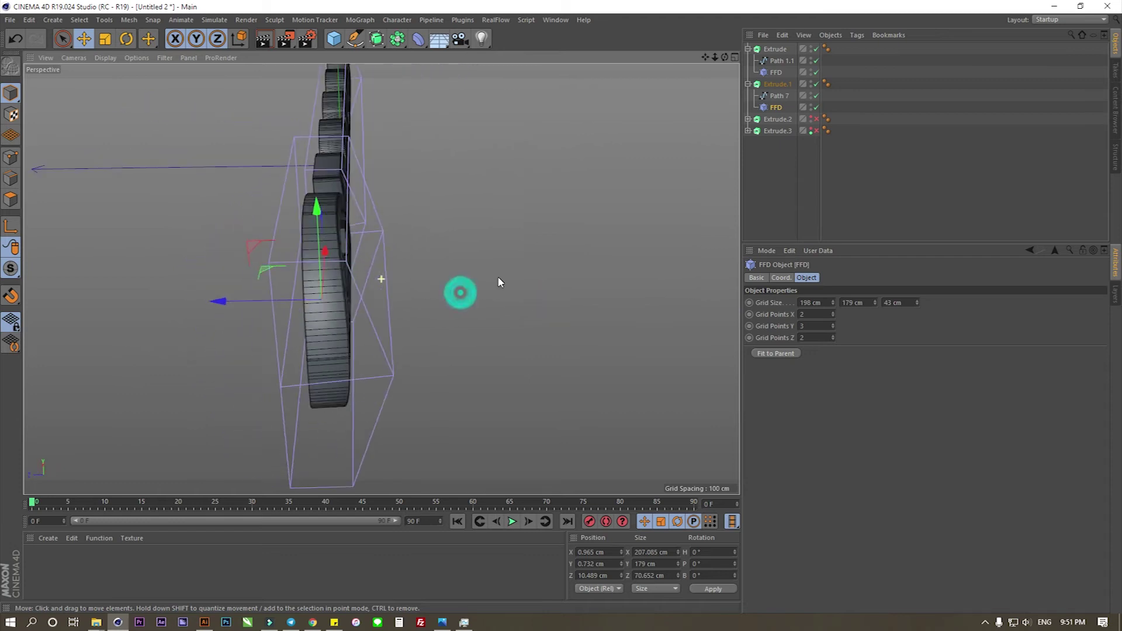
pyautogui.moveTo(220, 301); pyautogui.dragTo(229, 305)
pyautogui.moveTo(832, 301)
pyautogui.mouseDown()
pyautogui.moveTo(832, 318)
pyautogui.moveTo(876, 315)
pyautogui.mouseUp()
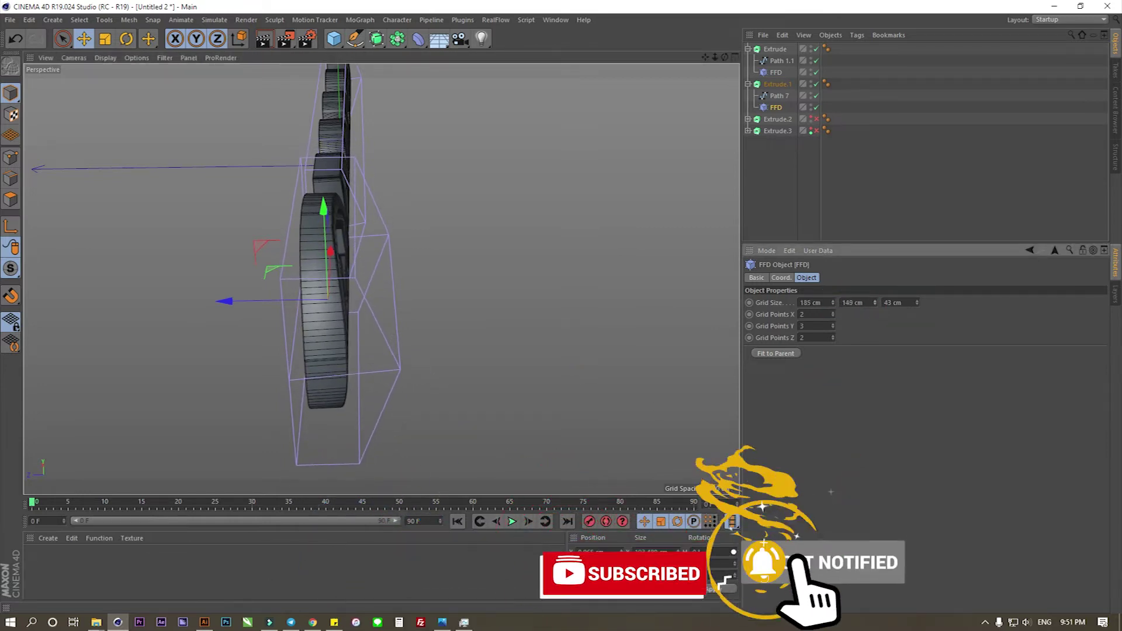
pyautogui.click(918, 302)
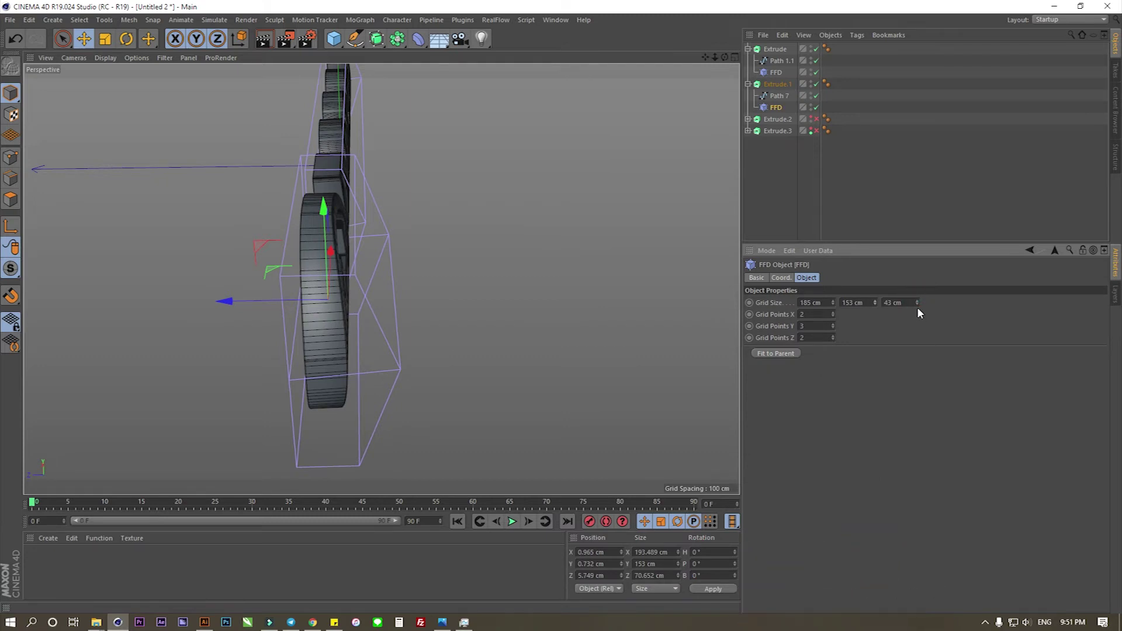
pyautogui.moveTo(917, 303)
pyautogui.mouseDown()
pyautogui.moveTo(917, 315)
pyautogui.moveTo(917, 289)
pyautogui.mouseUp()
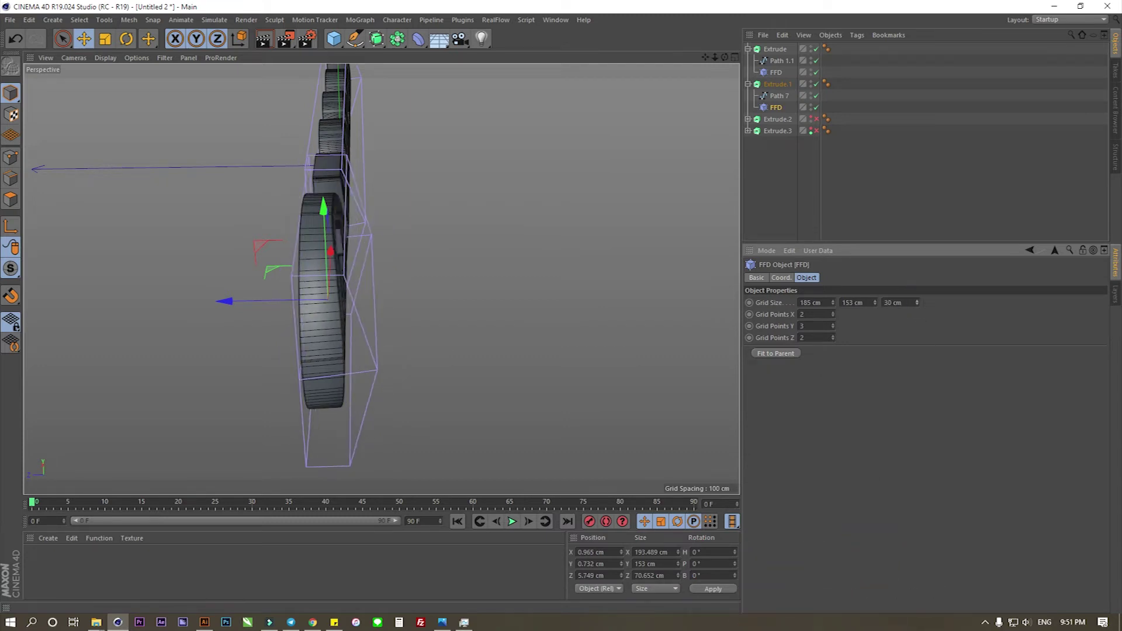
pyautogui.moveTo(535, 302)
pyautogui.keyDown('alt'); pyautogui.mouseDown()
pyautogui.moveTo(528, 288)
pyautogui.moveTo(343, 312)
pyautogui.moveTo(409, 304)
pyautogui.mouseUp(); pyautogui.keyUp('alt')
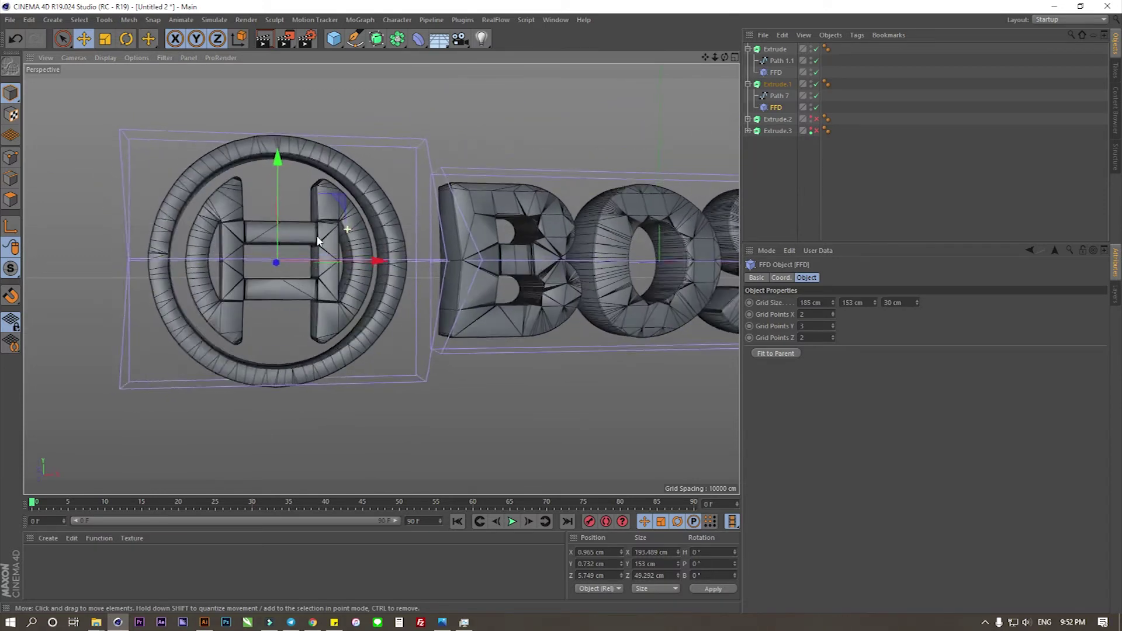
pyautogui.moveTo(875, 302); pyautogui.dragTo(874, 274)
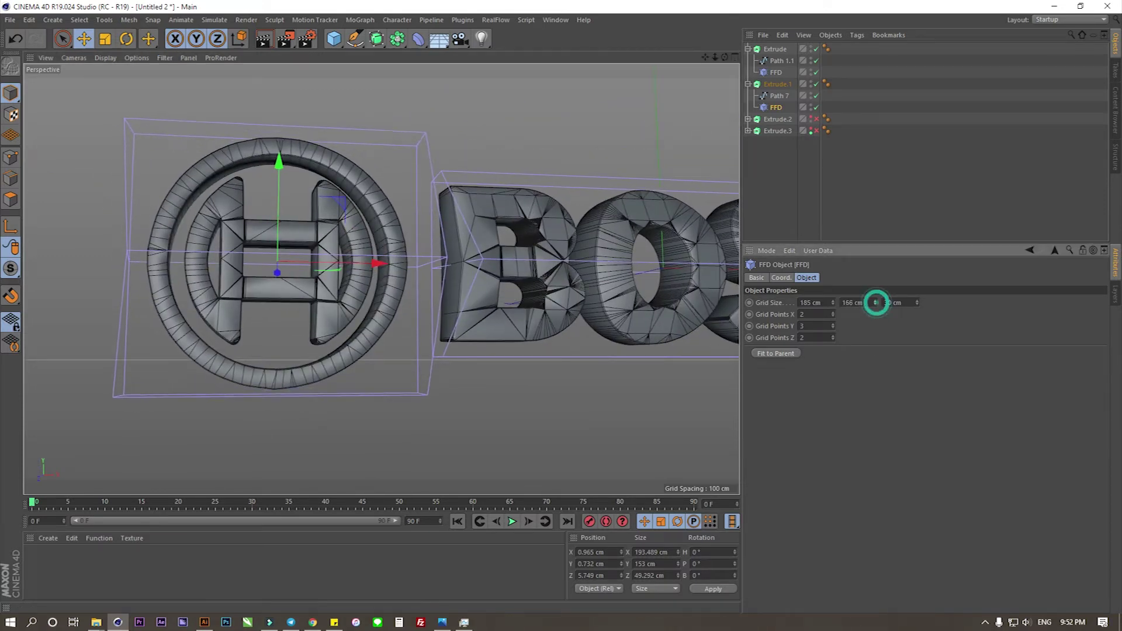
# In Points mode, push one lattice point to warp the emblem slightly
pyautogui.moveTo(489, 255)
pyautogui.keyDown('alt'); pyautogui.mouseDown()
pyautogui.moveTo(471, 319)
pyautogui.moveTo(395, 299)
pyautogui.moveTo(423, 360)
pyautogui.moveTo(433, 352)
pyautogui.moveTo(307, 319)
pyautogui.mouseUp(); pyautogui.keyUp('alt')
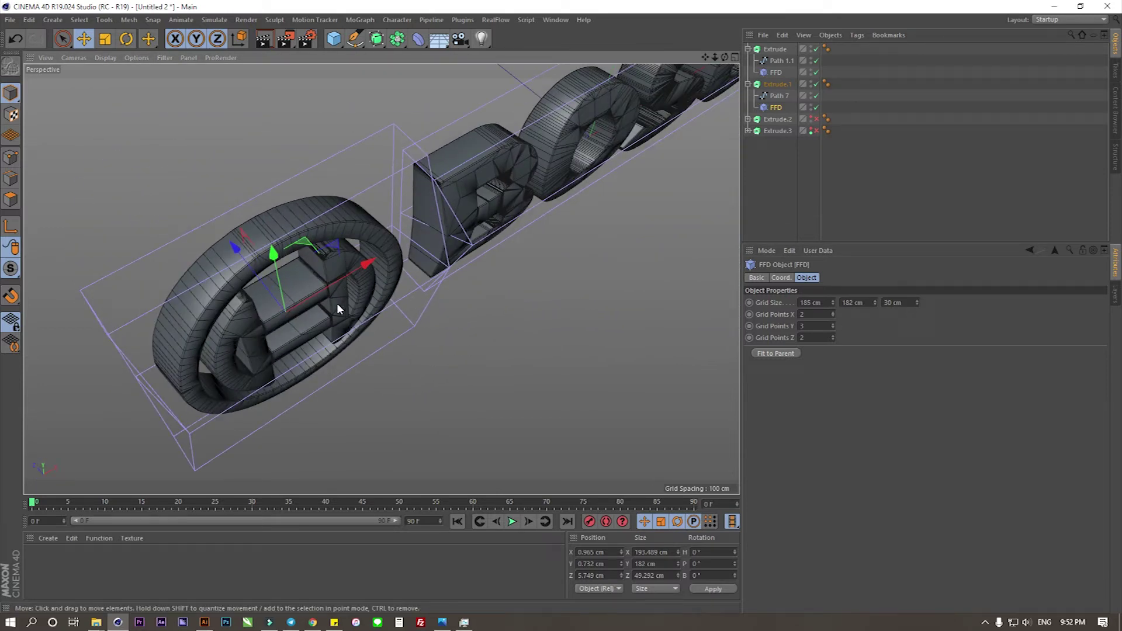
pyautogui.click(10, 157)
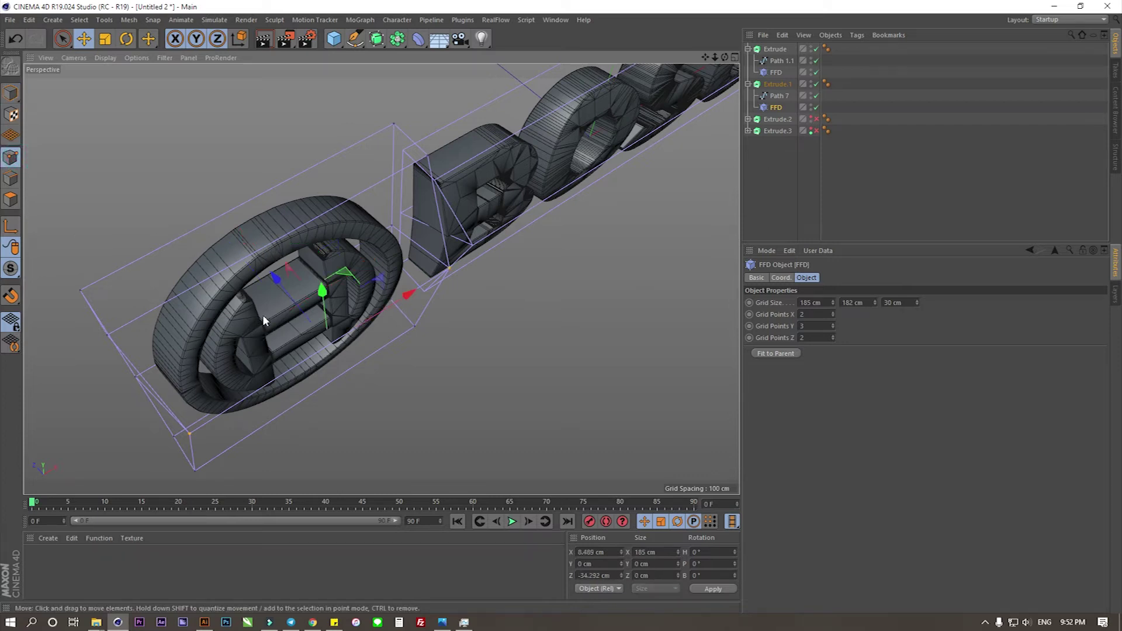
pyautogui.moveTo(278, 280); pyautogui.dragTo(290, 301)
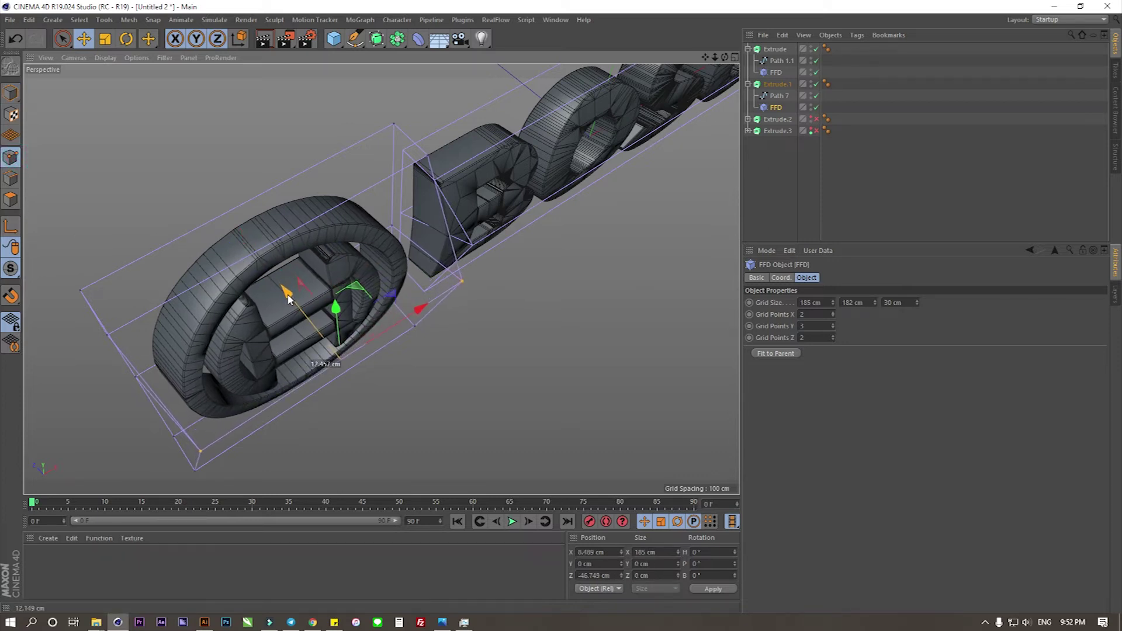
pyautogui.moveTo(355, 367)
pyautogui.keyDown('alt'); pyautogui.mouseDown()
pyautogui.moveTo(364, 288)
pyautogui.moveTo(392, 334)
pyautogui.moveTo(454, 284)
pyautogui.moveTo(423, 329)
pyautogui.moveTo(502, 381)
pyautogui.moveTo(436, 346)
pyautogui.mouseUp(); pyautogui.keyUp('alt')
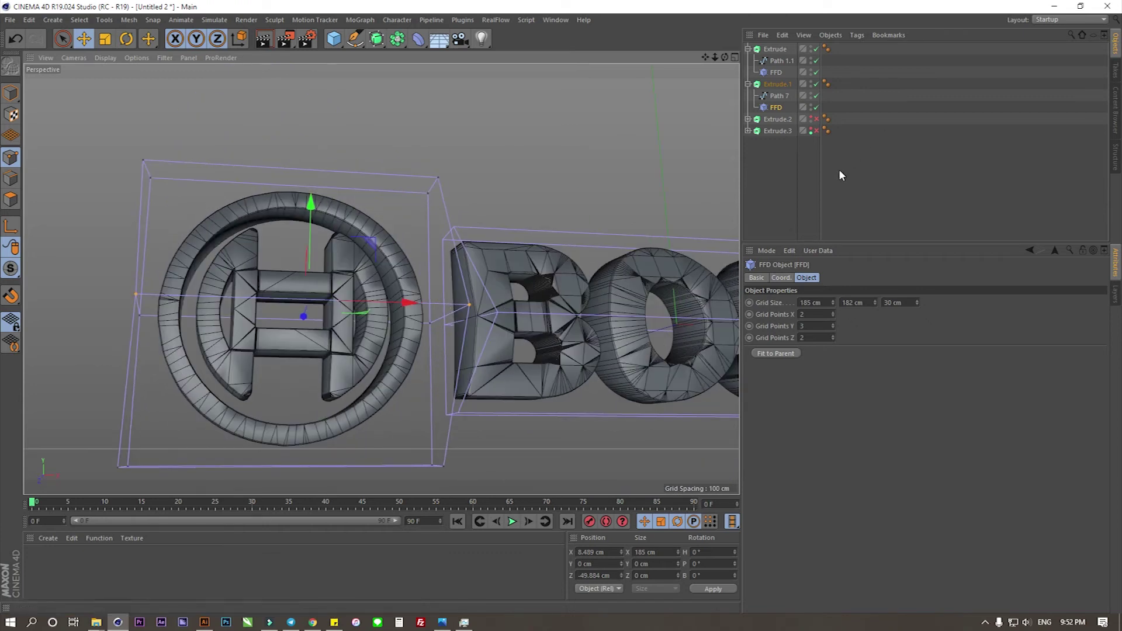
# Give Extrude.2 and Extrude.3 3 cm start and end cap fillets
pyautogui.click(817, 119)
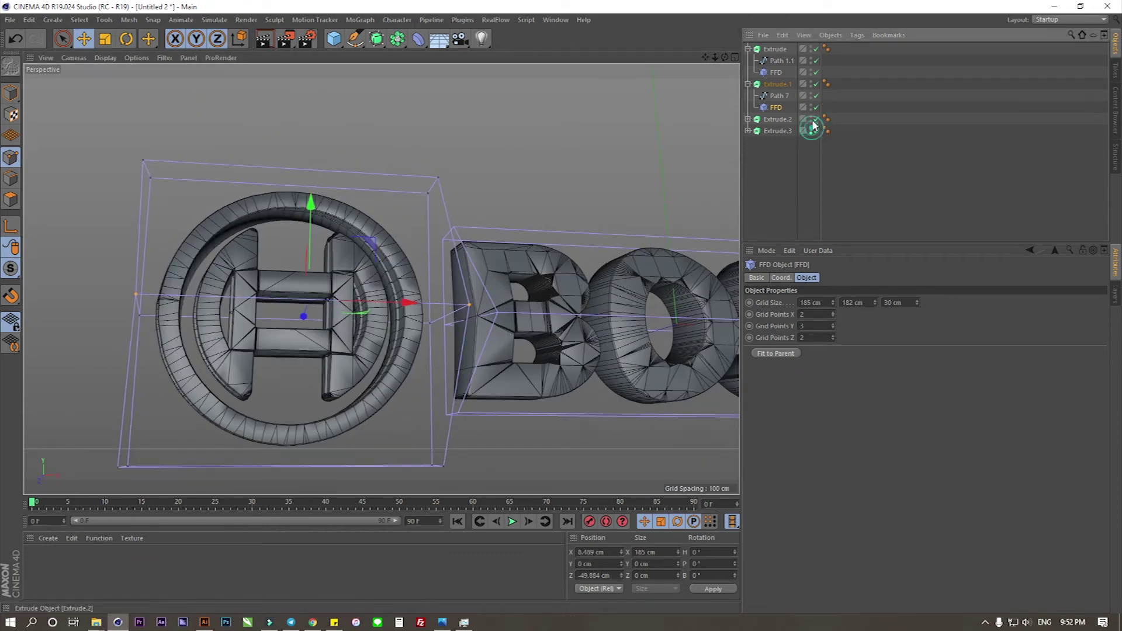
pyautogui.click(777, 131)
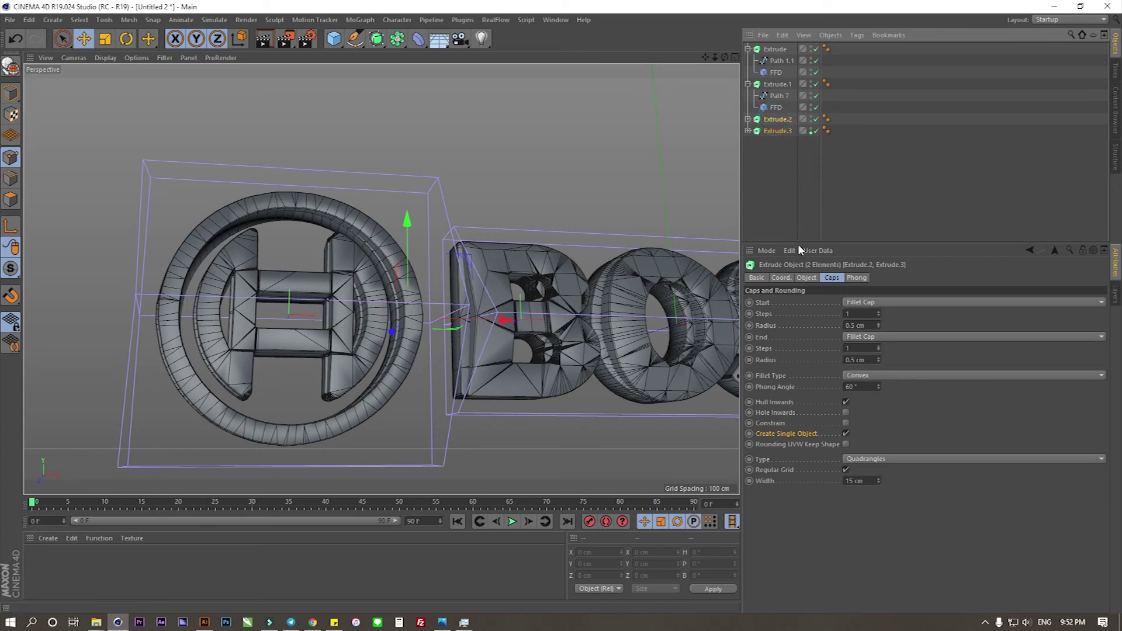
pyautogui.click(871, 325)
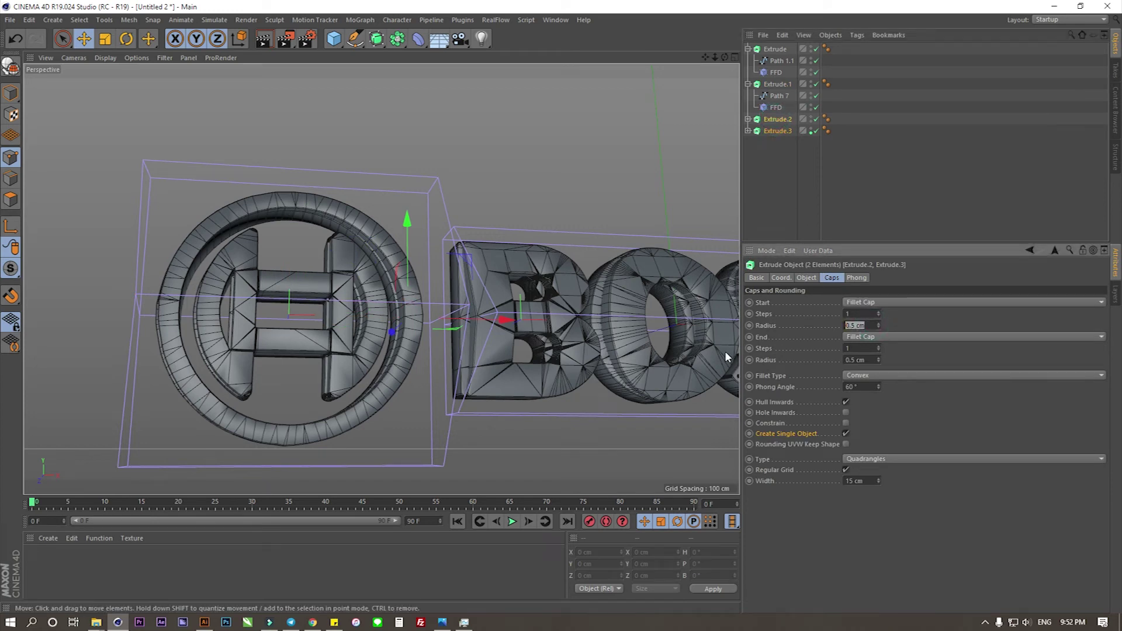
pyautogui.write('3')
pyautogui.click(859, 360)
pyautogui.write('3')
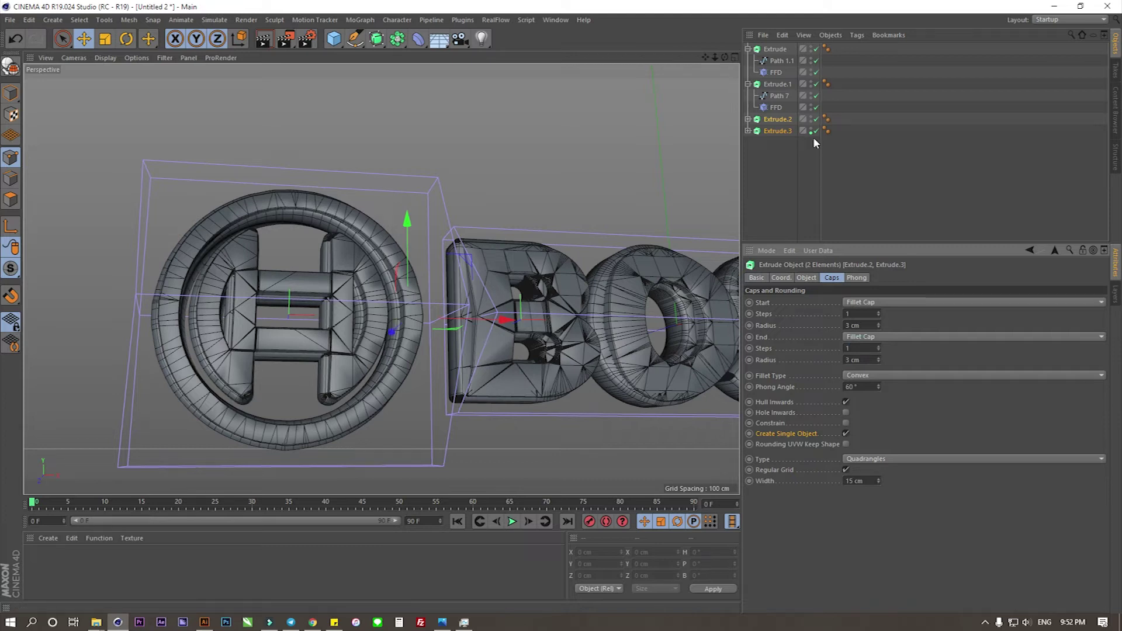
# Add a camera with R.H, P.X and P.Y zeroed, and look through it
pyautogui.click(459, 38)
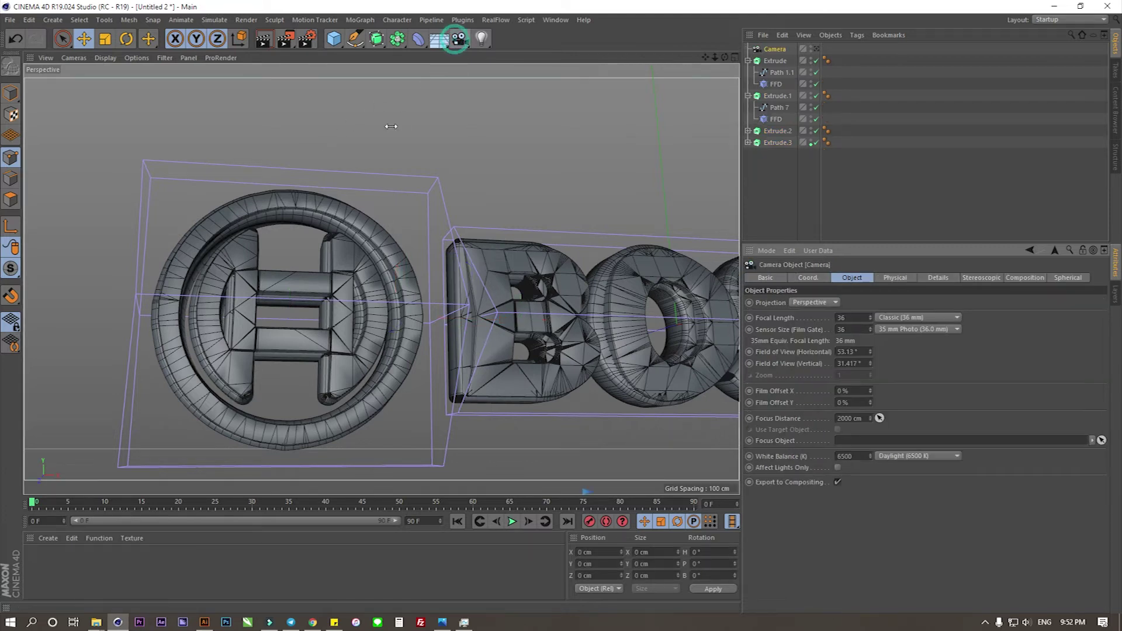
pyautogui.click(809, 278)
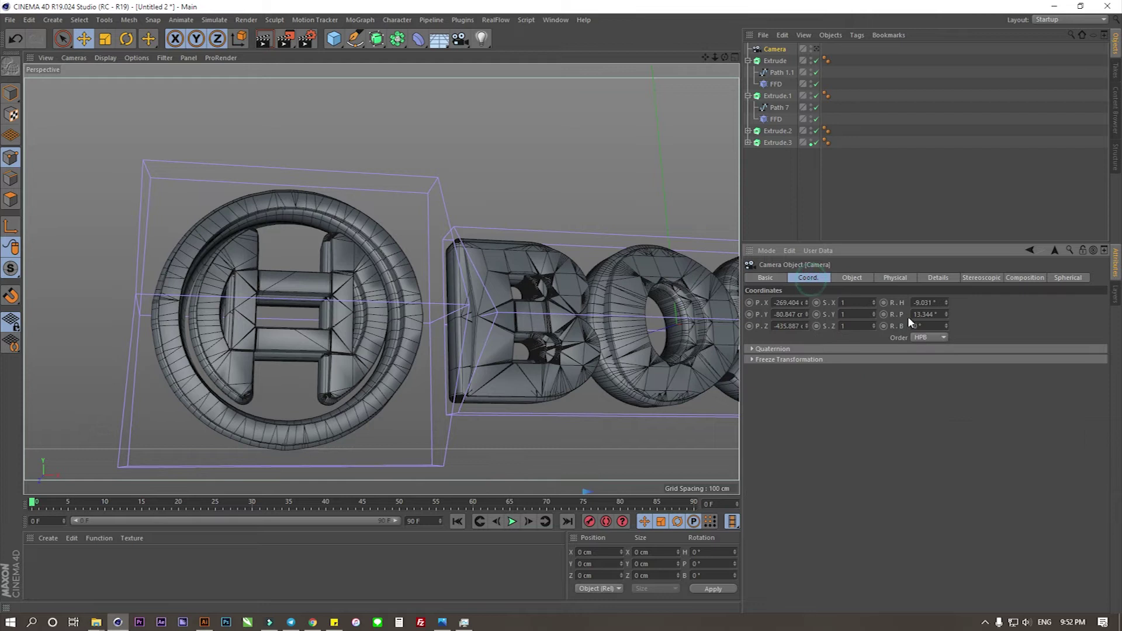
pyautogui.write('0')
pyautogui.doubleClick(925, 303)
pyautogui.write('0')
pyautogui.doubleClick(789, 303)
pyautogui.write('0')
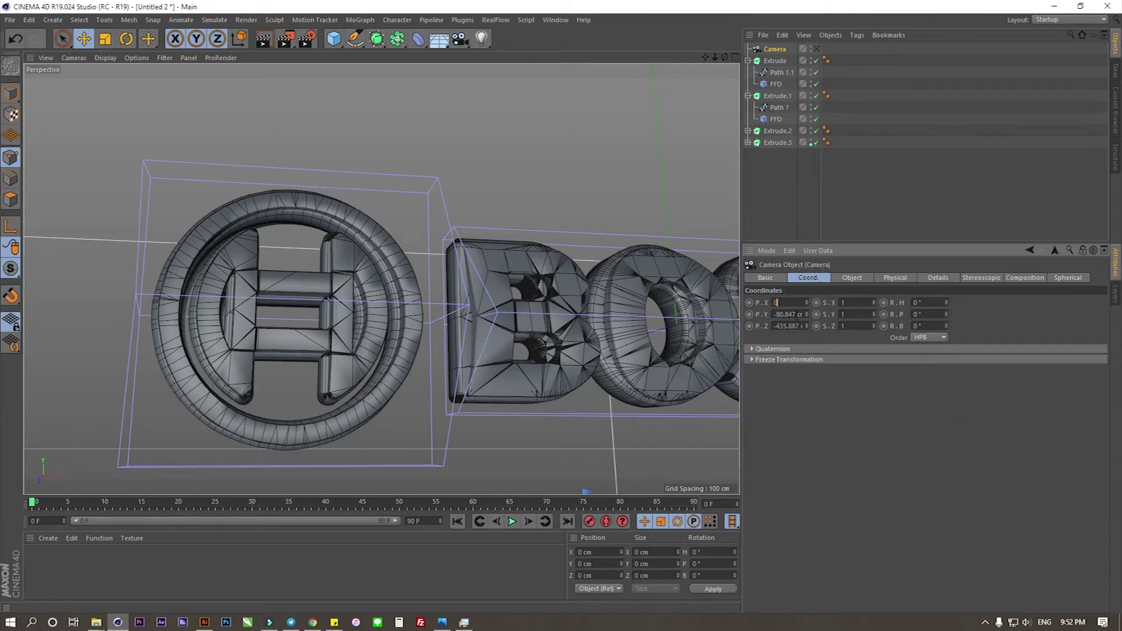
pyautogui.doubleClick(786, 315)
pyautogui.write('0')
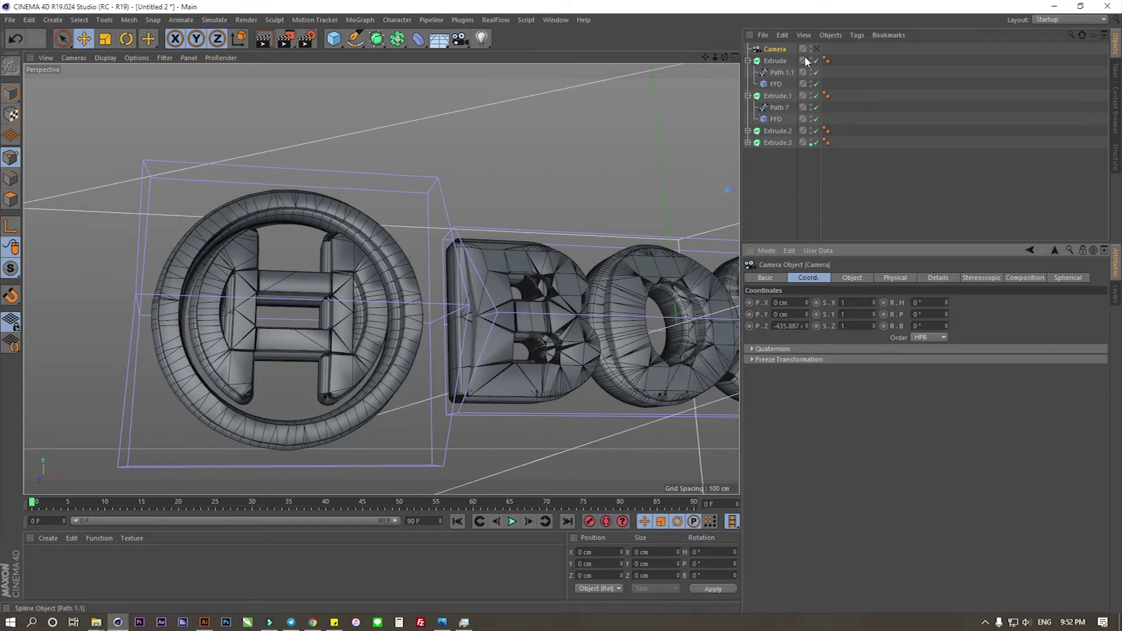
pyautogui.click(817, 49)
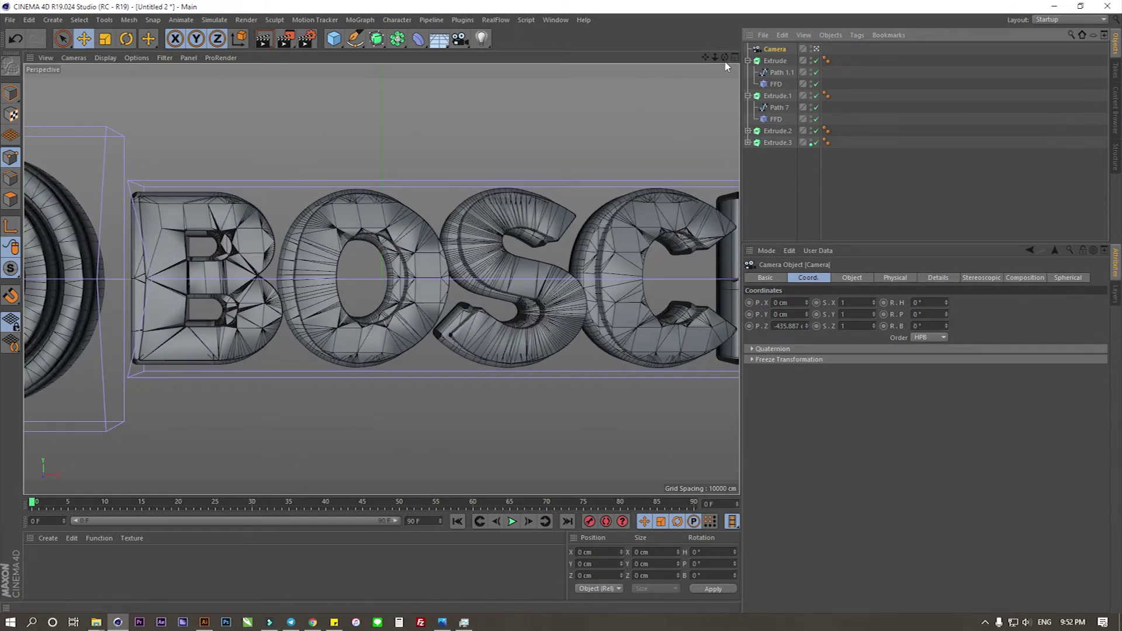
# Dolly the camera back to frame the logo and nudge all logo objects along X
pyautogui.moveTo(715, 57)
pyautogui.mouseDown()
pyautogui.moveTo(657, 57)
pyautogui.moveTo(701, 58)
pyautogui.mouseUp()
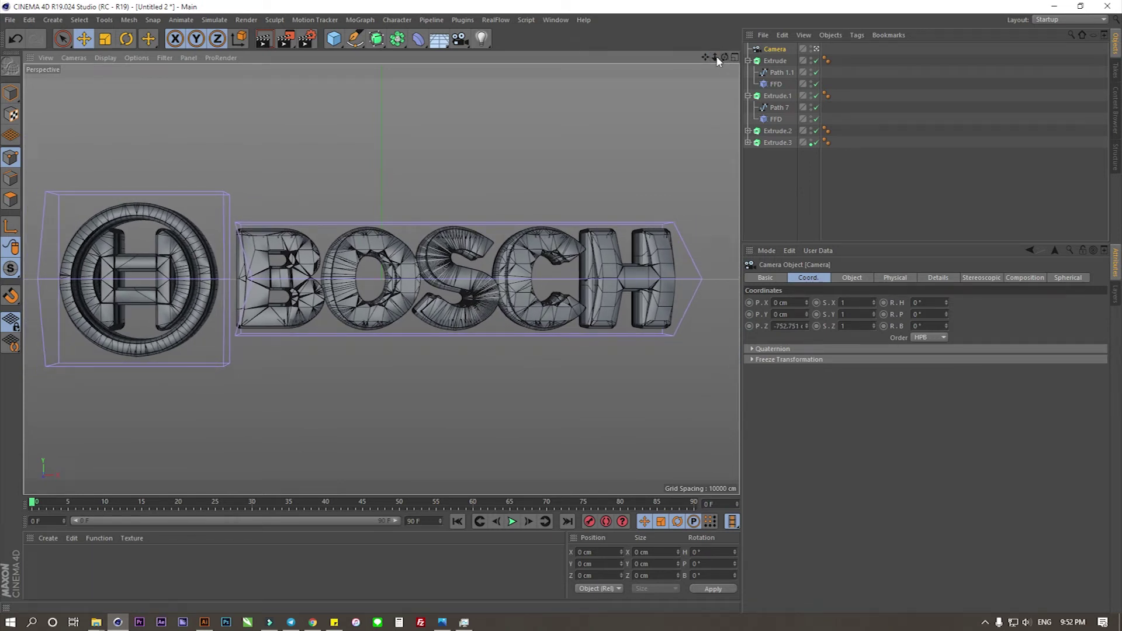
pyautogui.click(775, 152)
pyautogui.moveTo(776, 161); pyautogui.dragTo(763, 59)
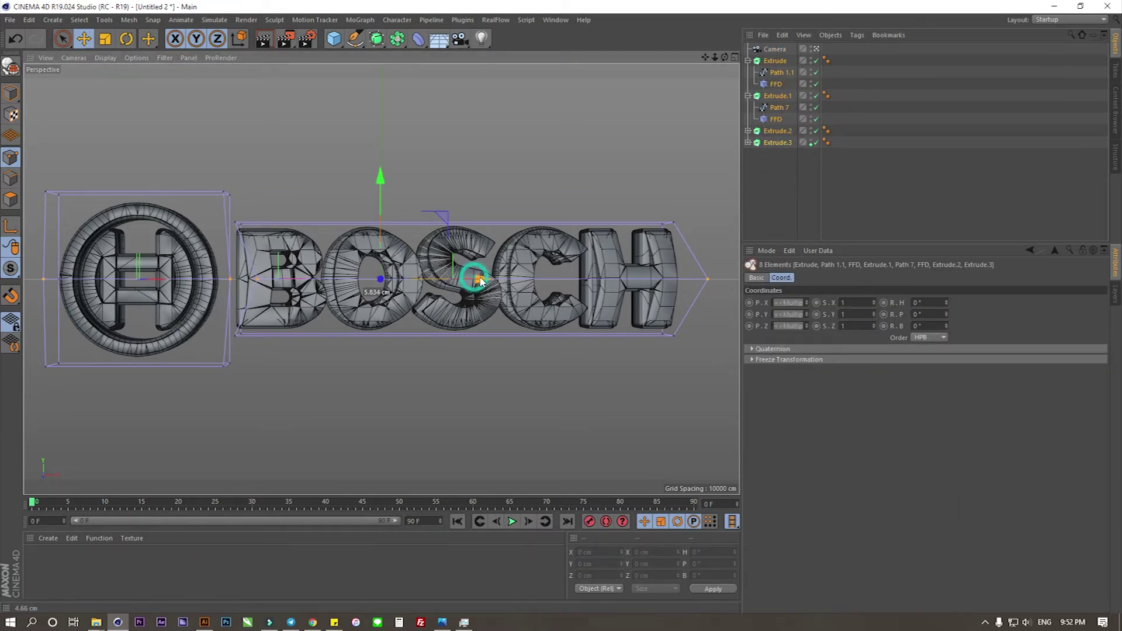
pyautogui.hotkey('ctrl', 'z')
pyautogui.click(7, 101)
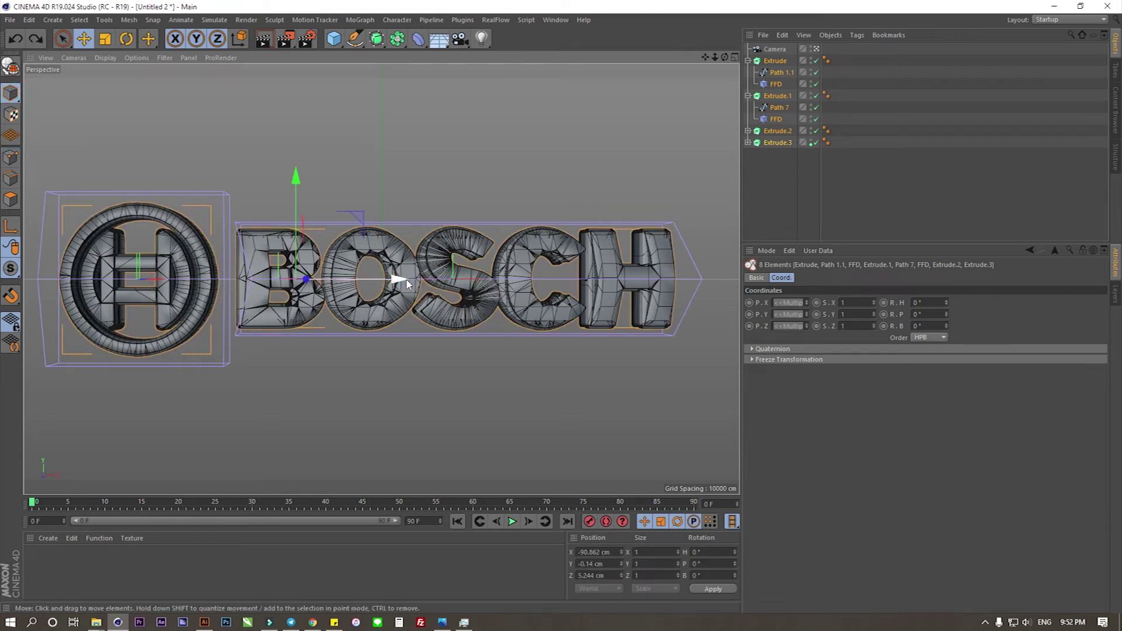
pyautogui.moveTo(408, 280); pyautogui.dragTo(410, 280)
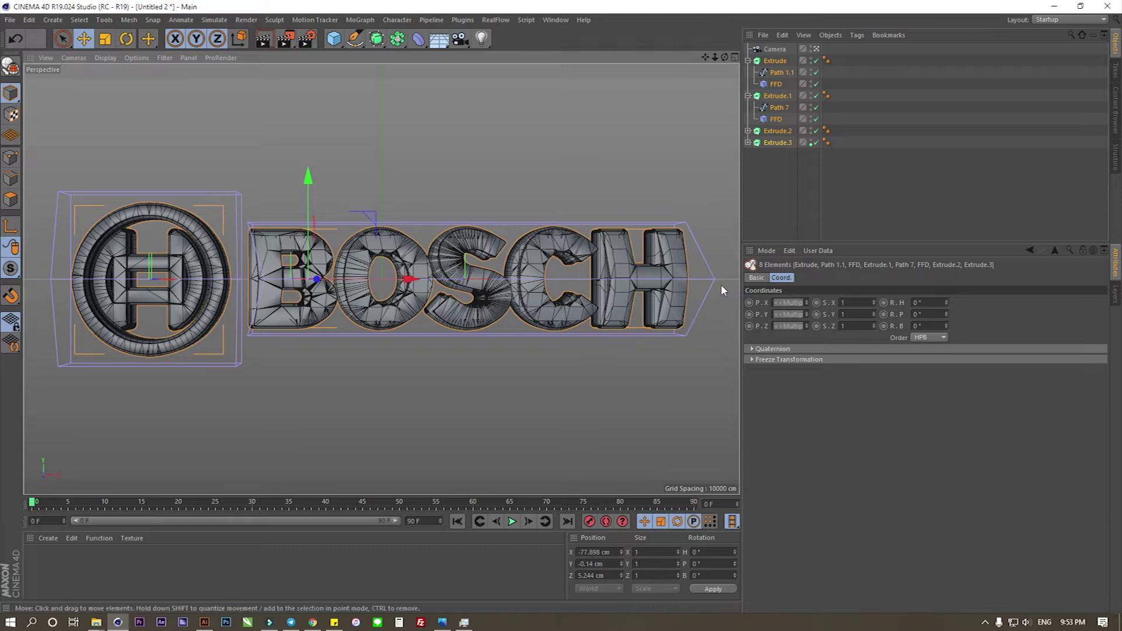
pyautogui.click(826, 198)
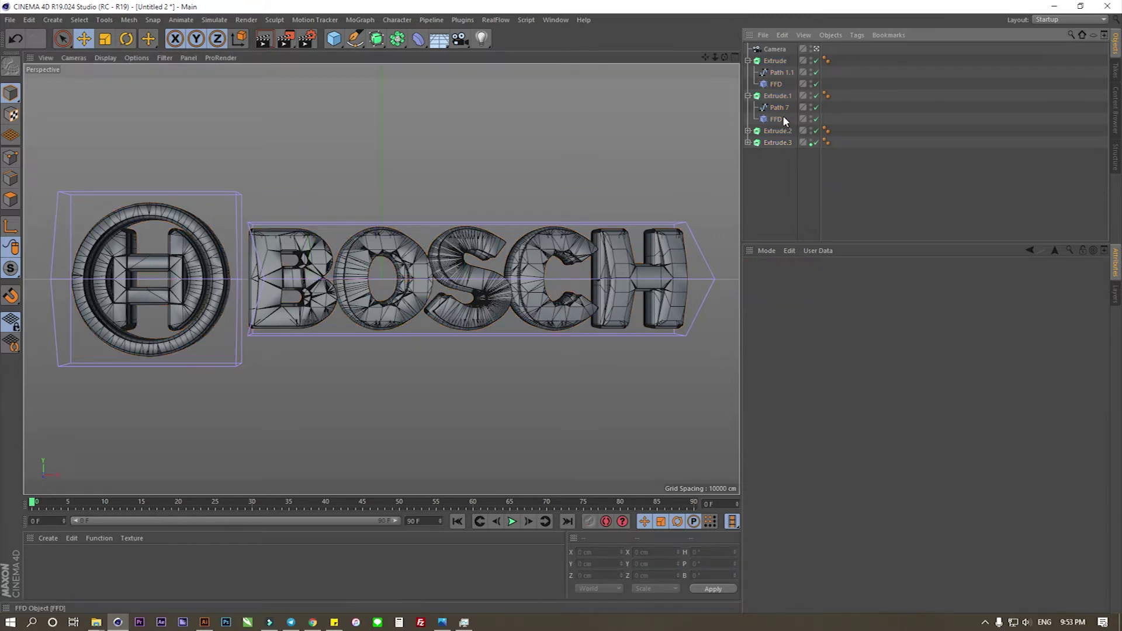
# Shift both FFD lattices' points along X, to 6.135 cm and 6.713 cm
pyautogui.click(776, 85)
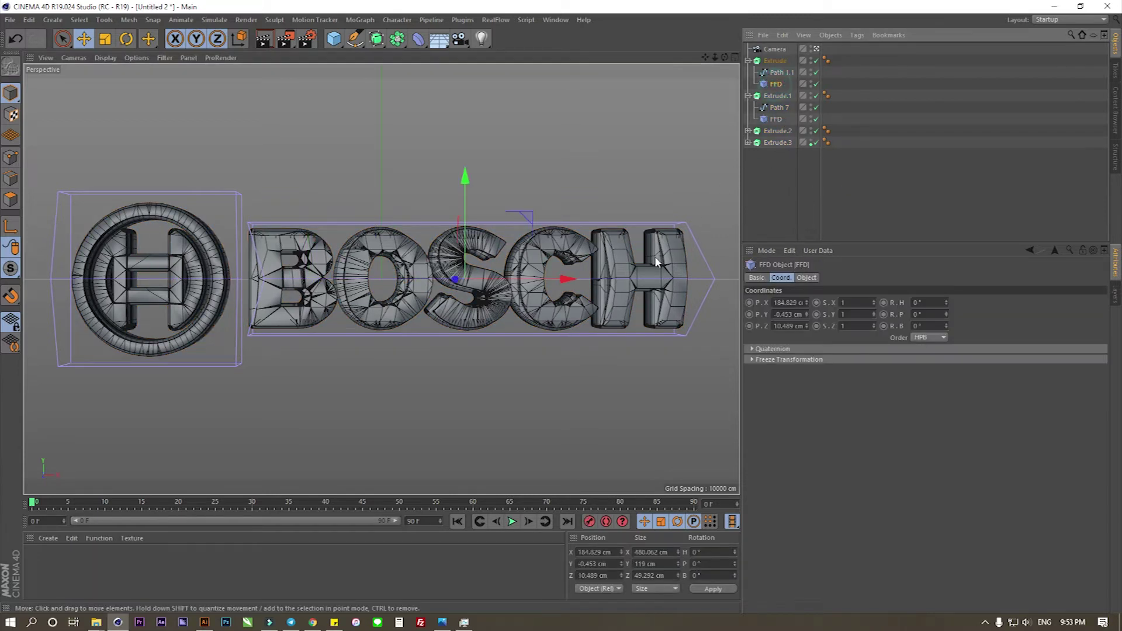
pyautogui.click(10, 157)
pyautogui.moveTo(590, 280); pyautogui.dragTo(573, 285)
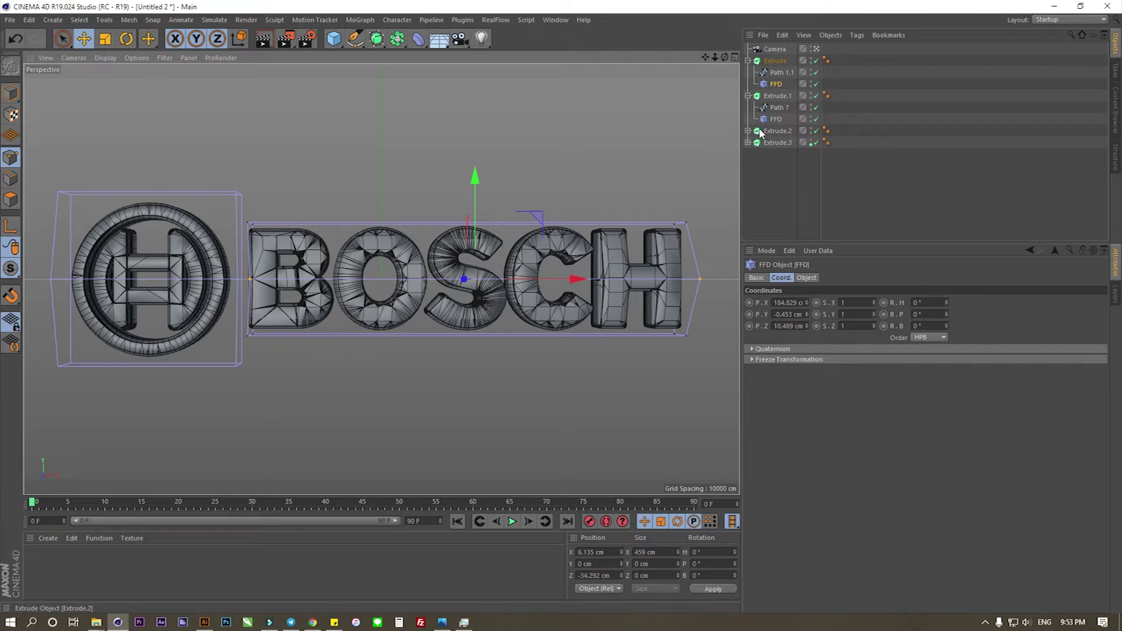
pyautogui.click(775, 119)
pyautogui.moveTo(245, 282); pyautogui.dragTo(244, 283)
pyautogui.click(749, 232)
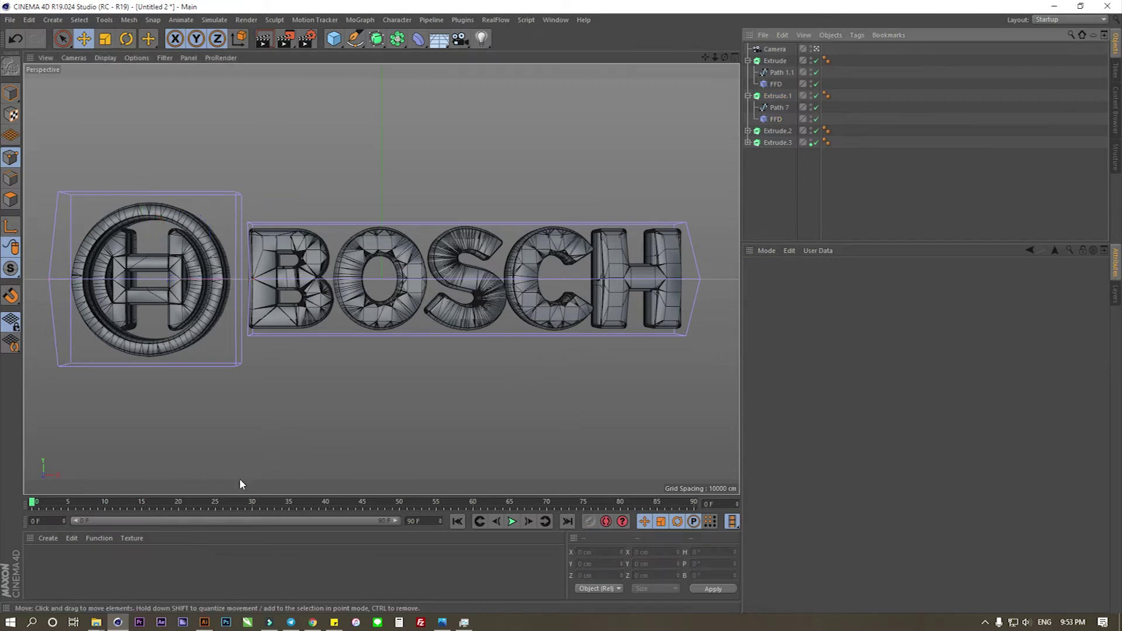
# Create a new material, Mat, and open it in the Material Editor
pyautogui.click(747, 95)
pyautogui.click(747, 61)
pyautogui.click(777, 84)
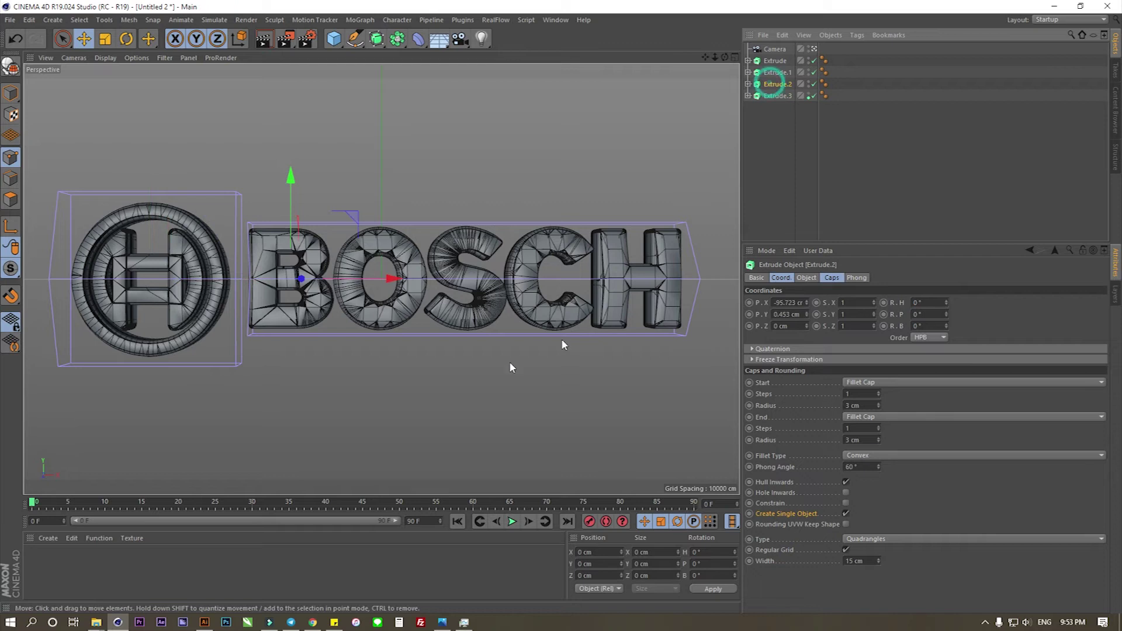
pyautogui.click(97, 567)
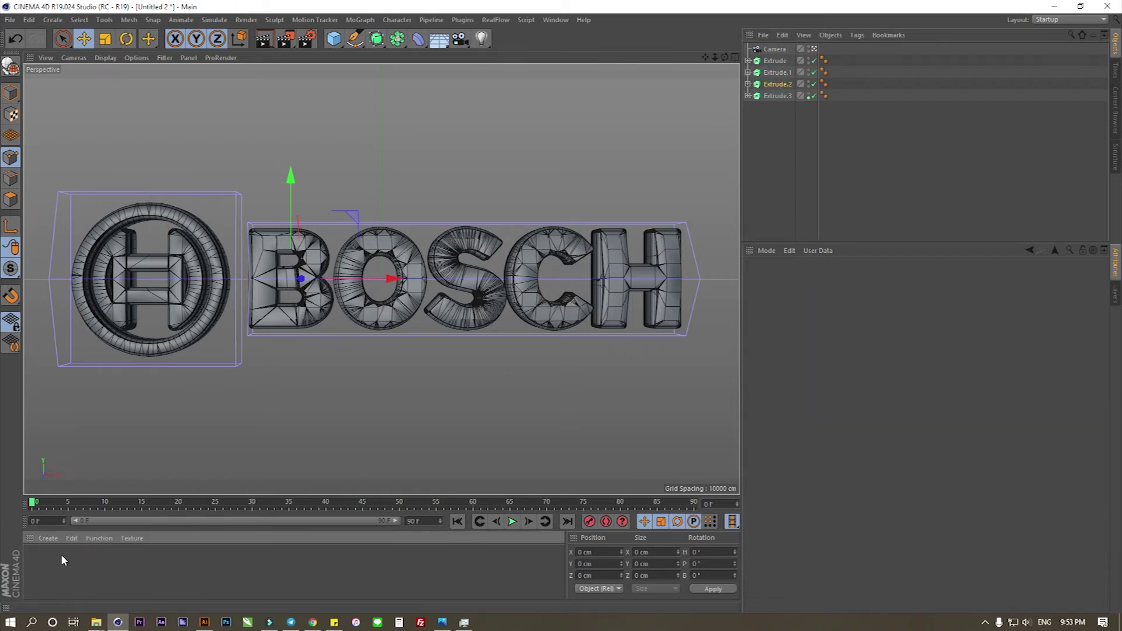
pyautogui.click(48, 538)
pyautogui.click(71, 436)
pyautogui.click(36, 558)
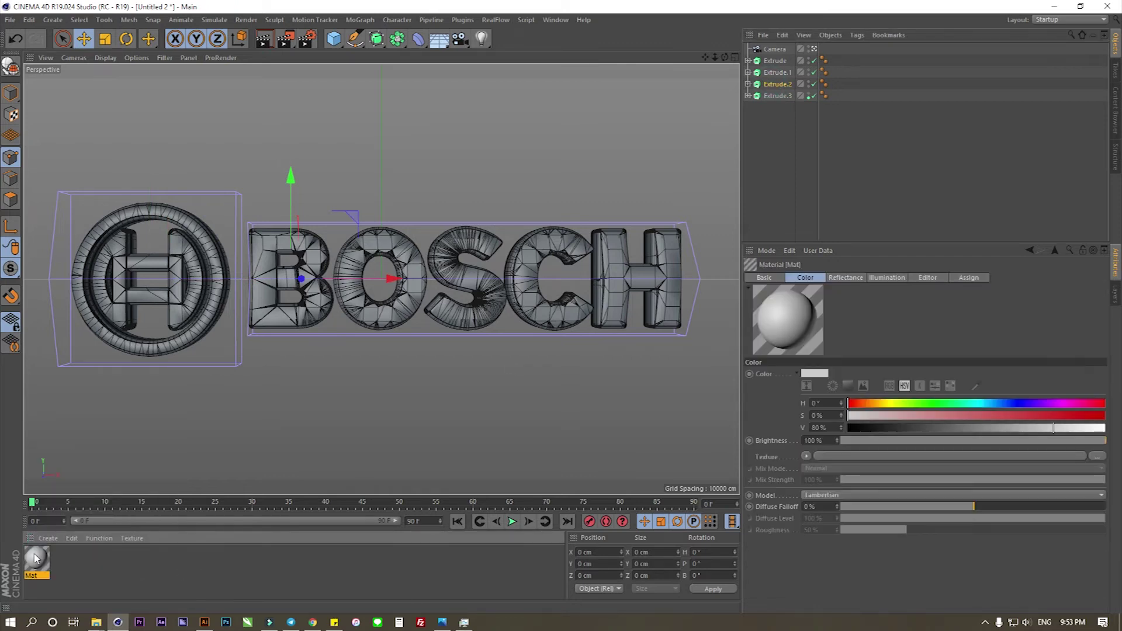
pyautogui.doubleClick(35, 558)
# Set Mat's colour to bright red: H 9°, S 100%, V 100%
pyautogui.click(222, 203)
pyautogui.click(362, 149)
pyautogui.click(530, 161)
pyautogui.moveTo(558, 166); pyautogui.dragTo(558, 162)
pyautogui.moveTo(514, 173); pyautogui.dragTo(556, 174)
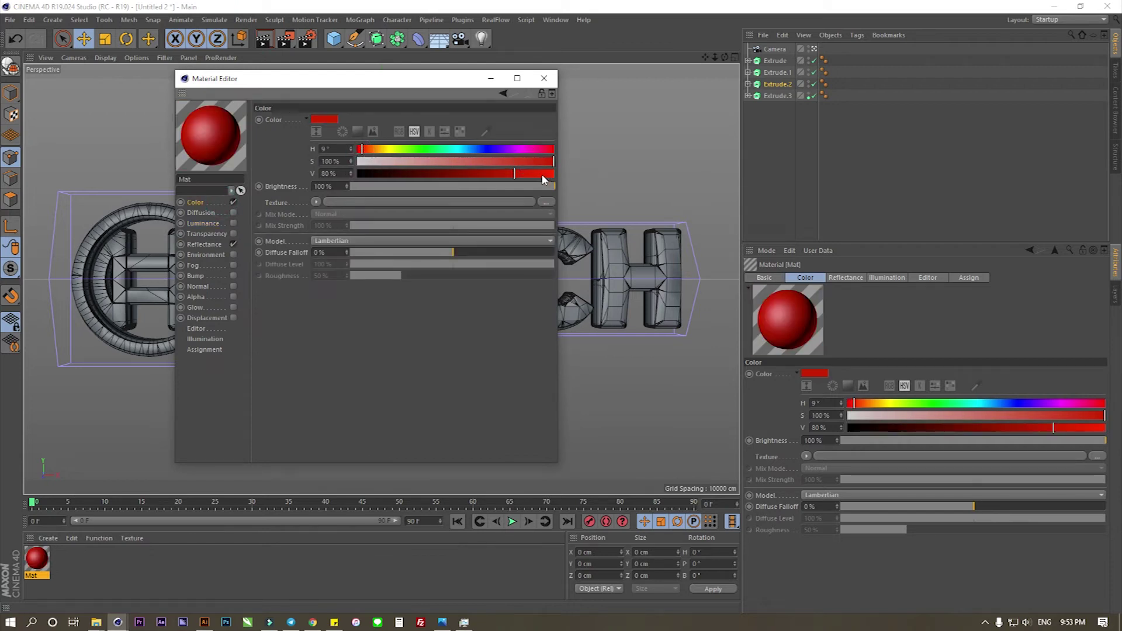
# Replace the default specular with a Reflection (Legacy) layer at 30% brightness
pyautogui.click(207, 244)
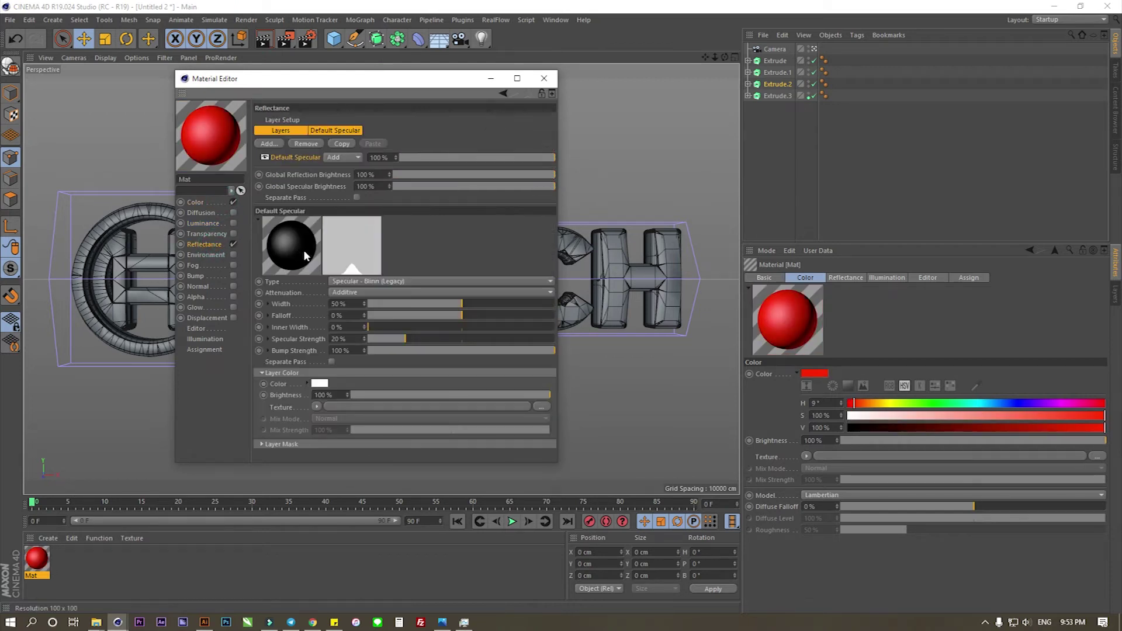
pyautogui.click(306, 144)
pyautogui.click(269, 144)
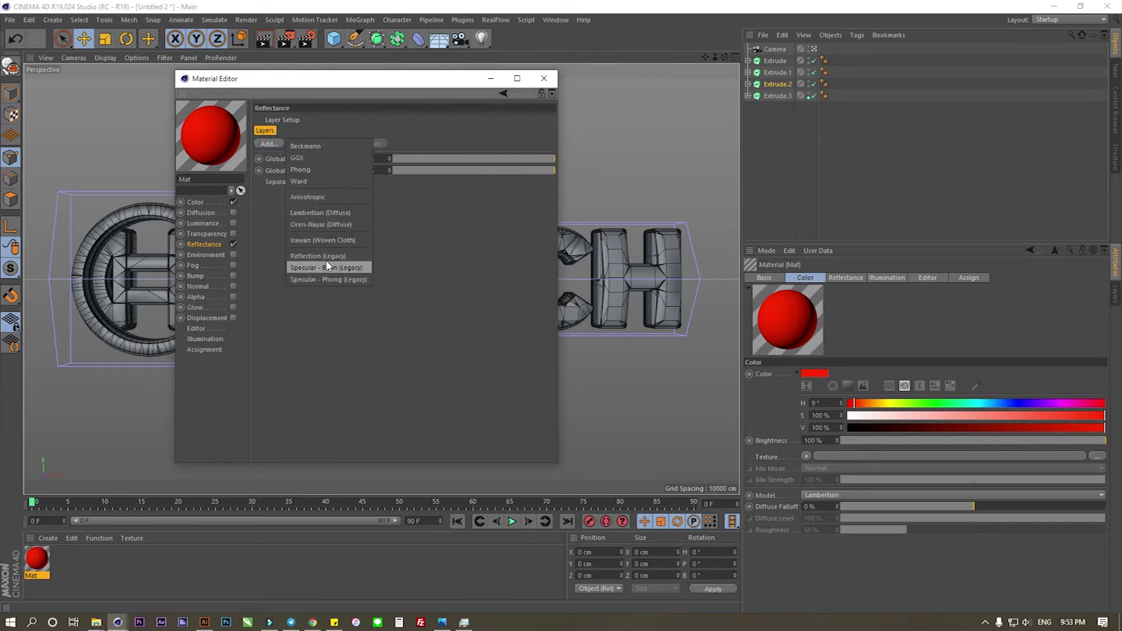
pyautogui.click(325, 260)
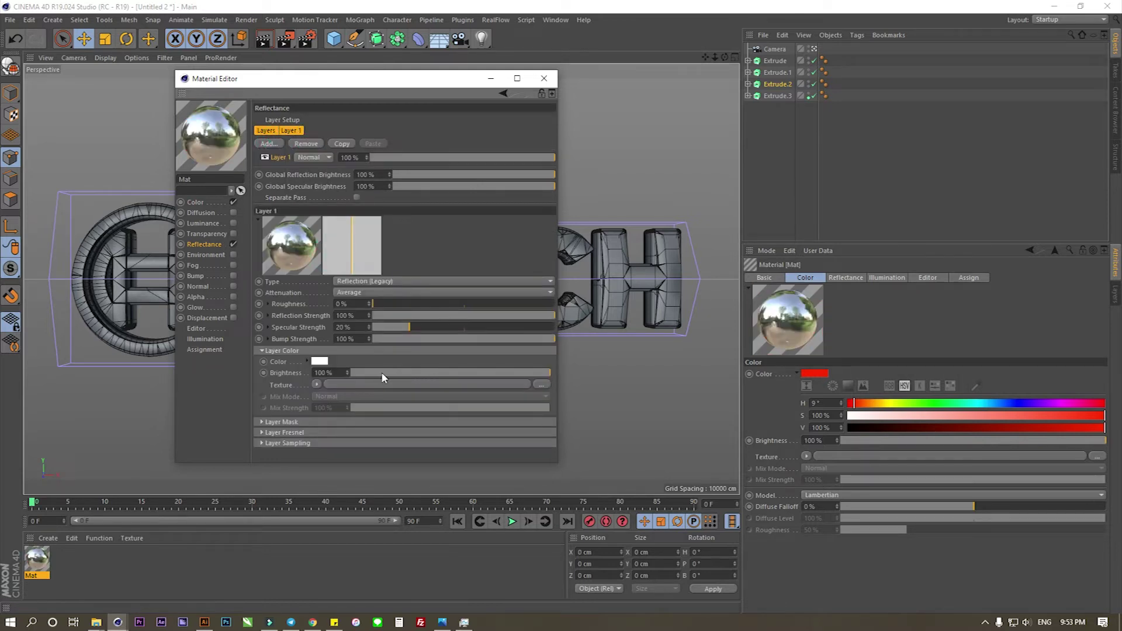
pyautogui.click(329, 372)
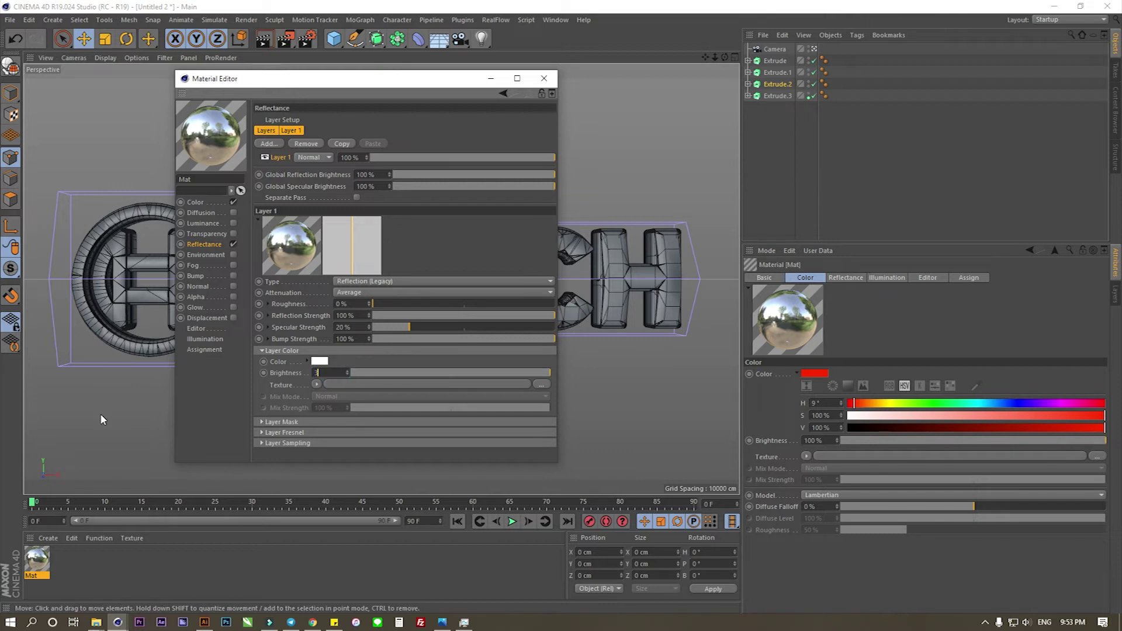
pyautogui.write('0')
pyautogui.press('Return')
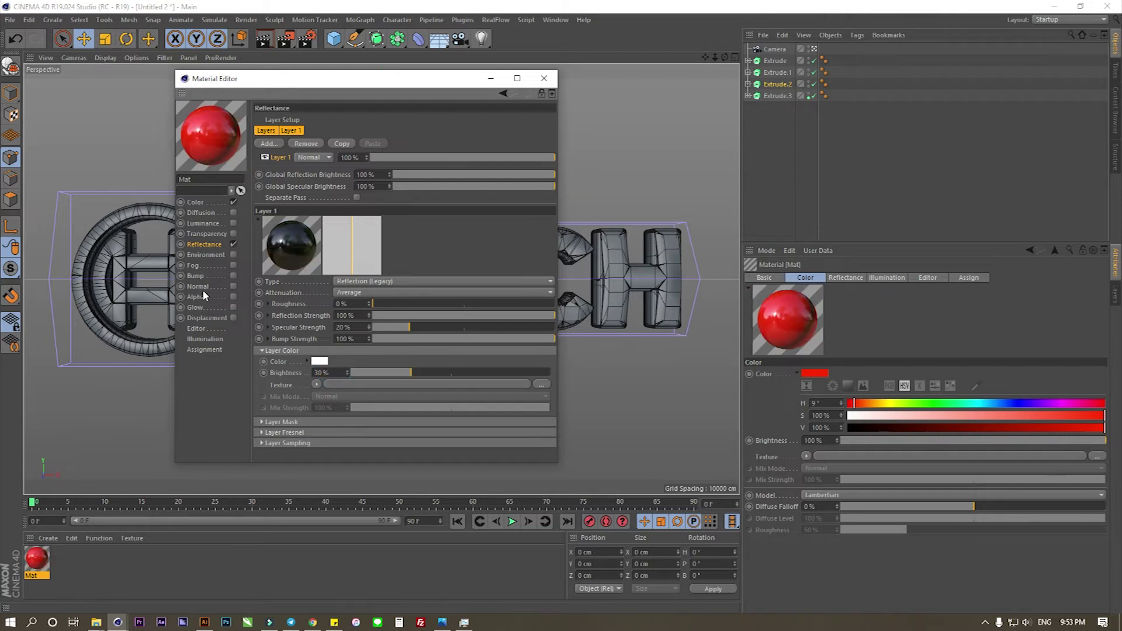
pyautogui.click(195, 275)
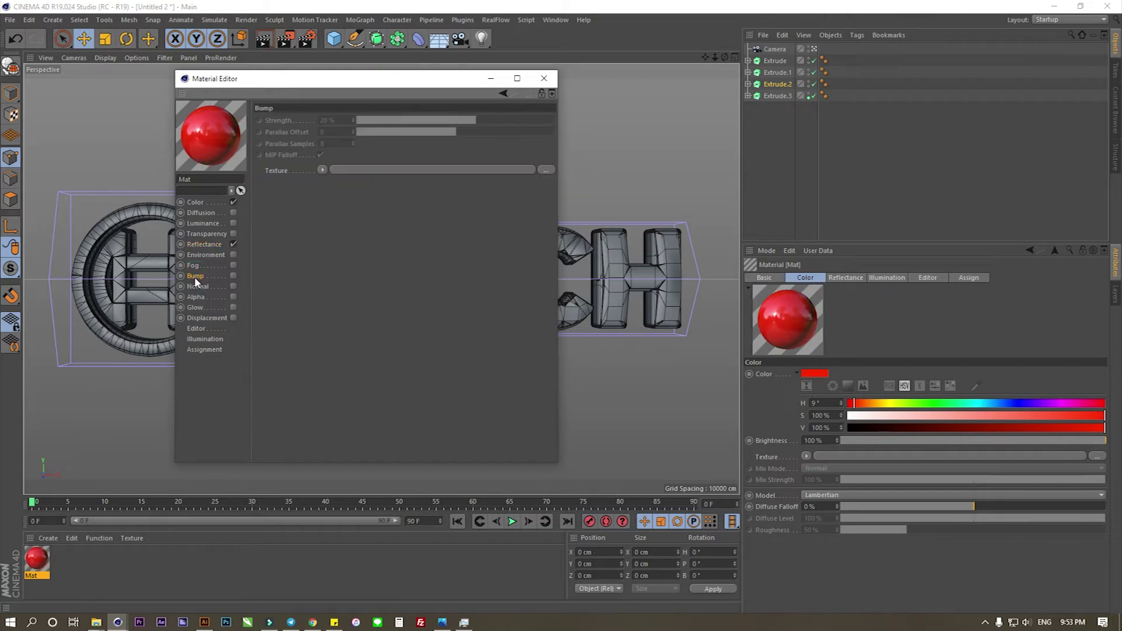
# Enable Bump with a Tiles shader and set its tile colours to white
pyautogui.click(234, 275)
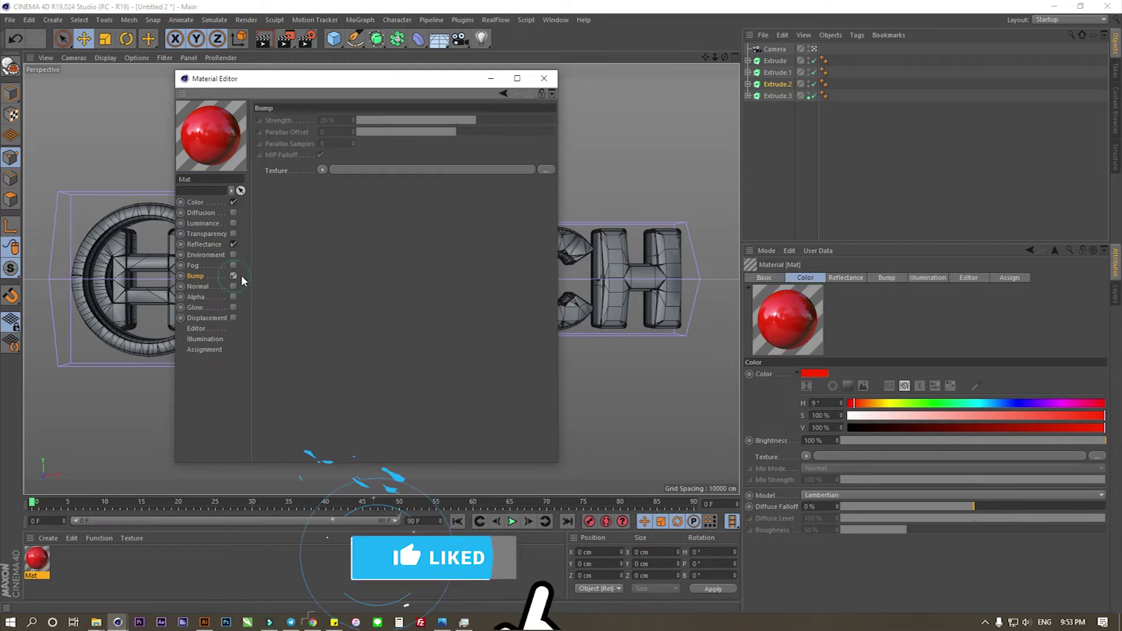
pyautogui.click(322, 170)
pyautogui.moveTo(342, 420)
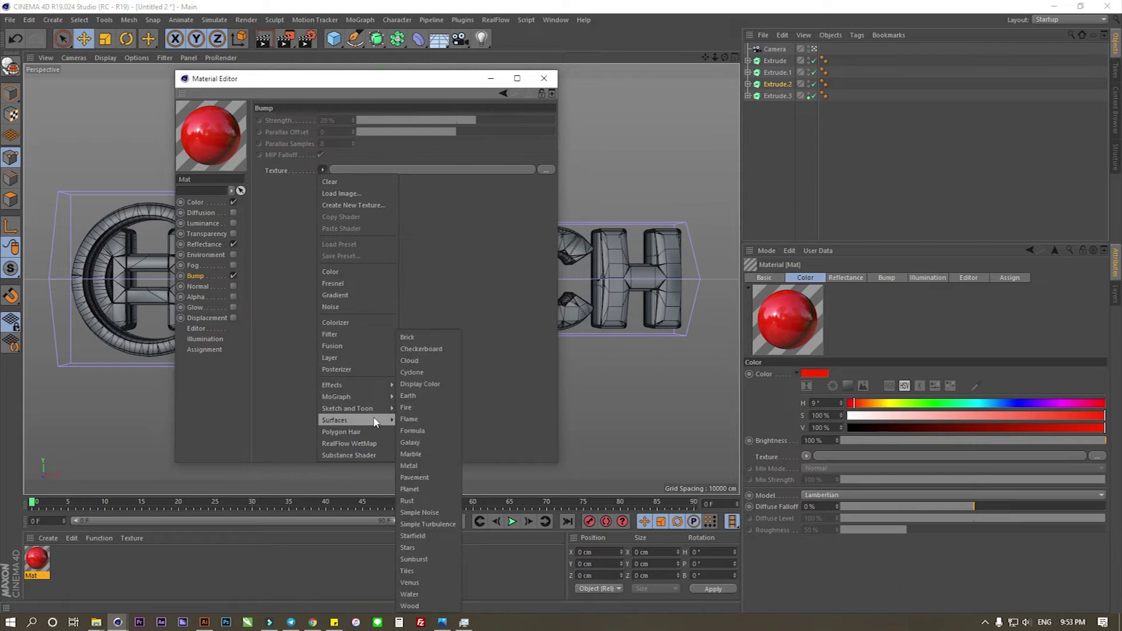
pyautogui.click(412, 571)
pyautogui.click(338, 200)
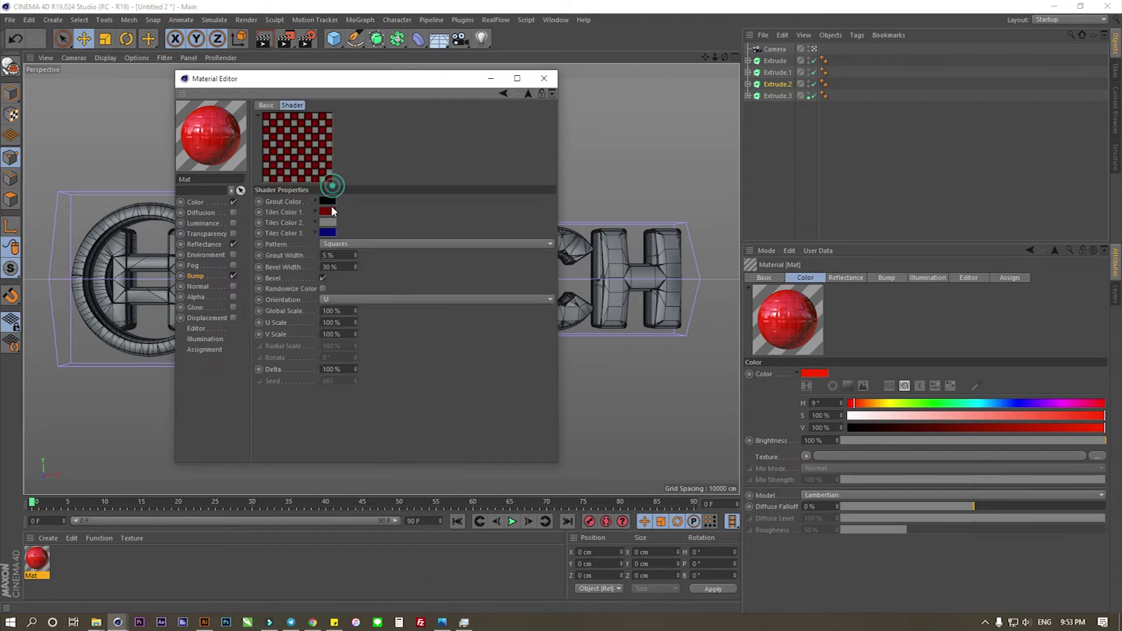
pyautogui.click(328, 222)
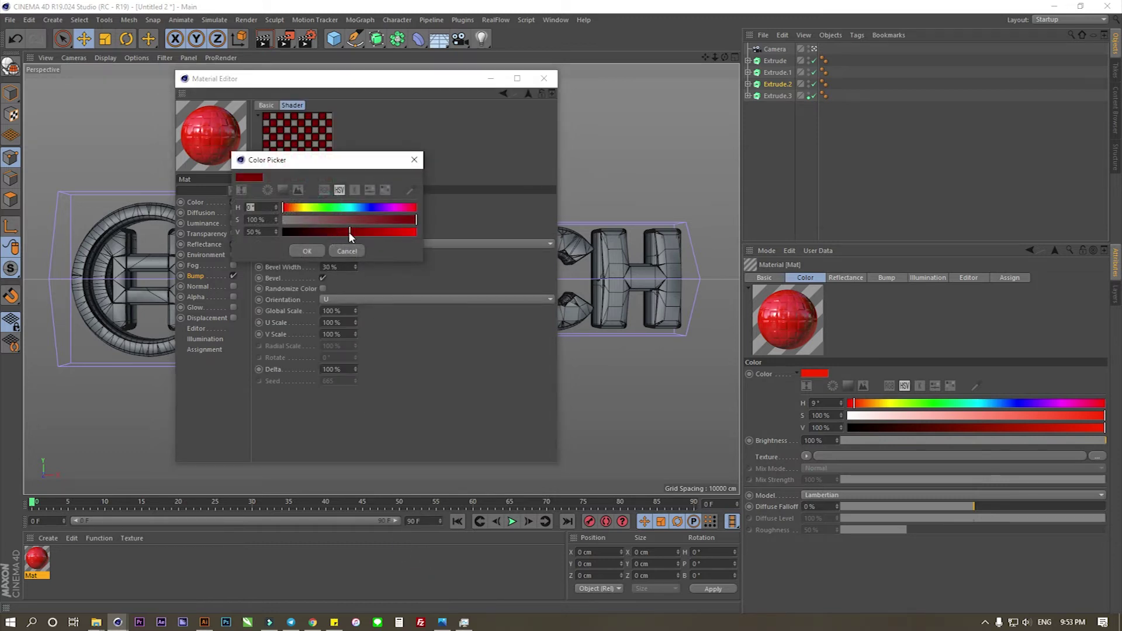
pyautogui.moveTo(332, 219); pyautogui.dragTo(219, 243)
pyautogui.click(303, 252)
pyautogui.click(328, 233)
pyautogui.click(321, 265)
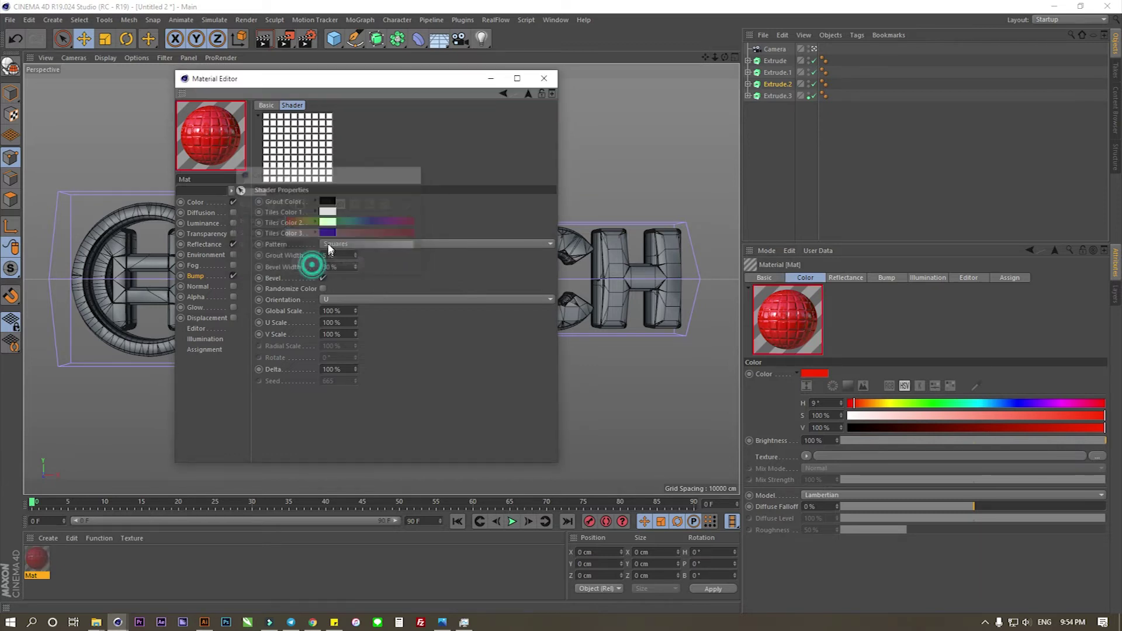
pyautogui.click(336, 245)
pyautogui.moveTo(343, 254); pyautogui.dragTo(467, 262)
pyautogui.moveTo(372, 242); pyautogui.dragTo(287, 276)
pyautogui.click(298, 273)
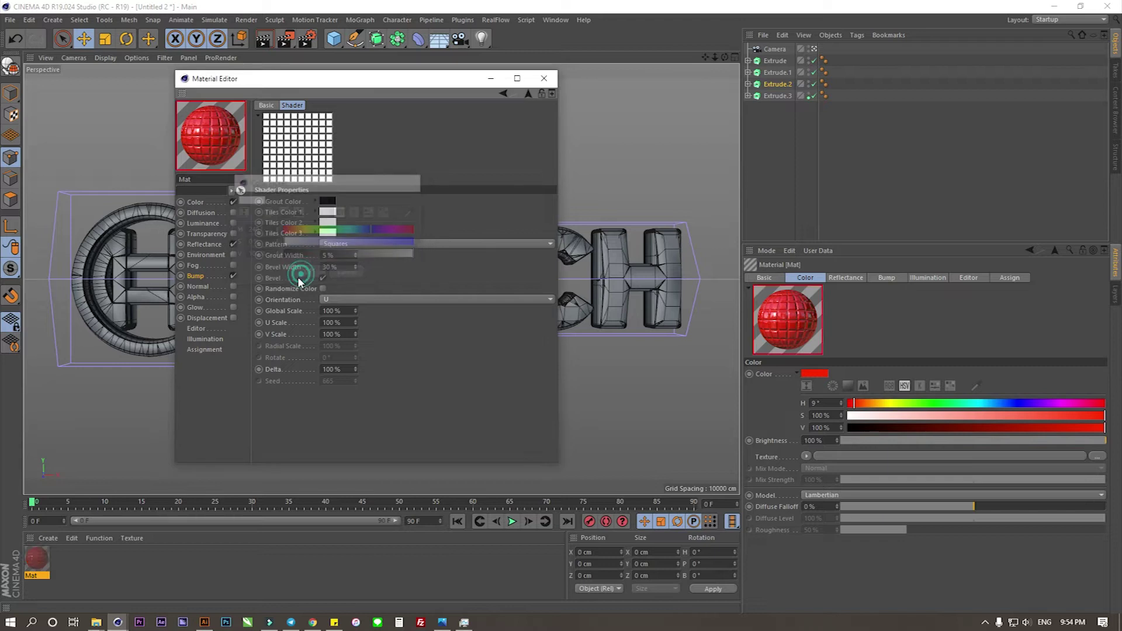
# Switch the tiles to the Hexagons pattern at 8% global scale and close the editor
pyautogui.click(331, 245)
pyautogui.click(339, 312)
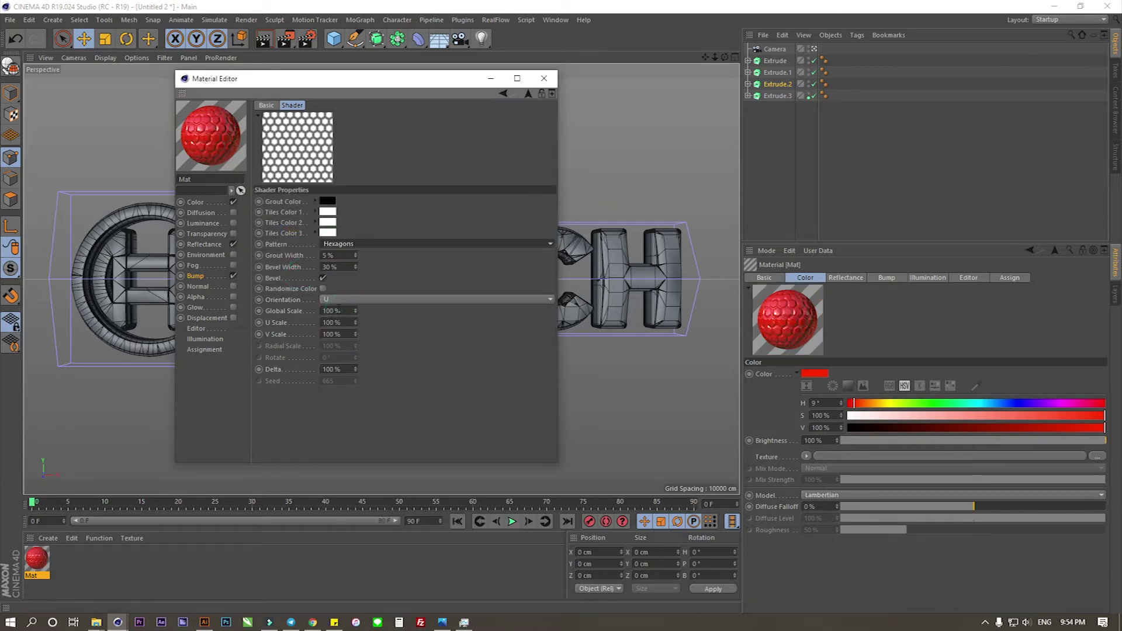
pyautogui.click(347, 310)
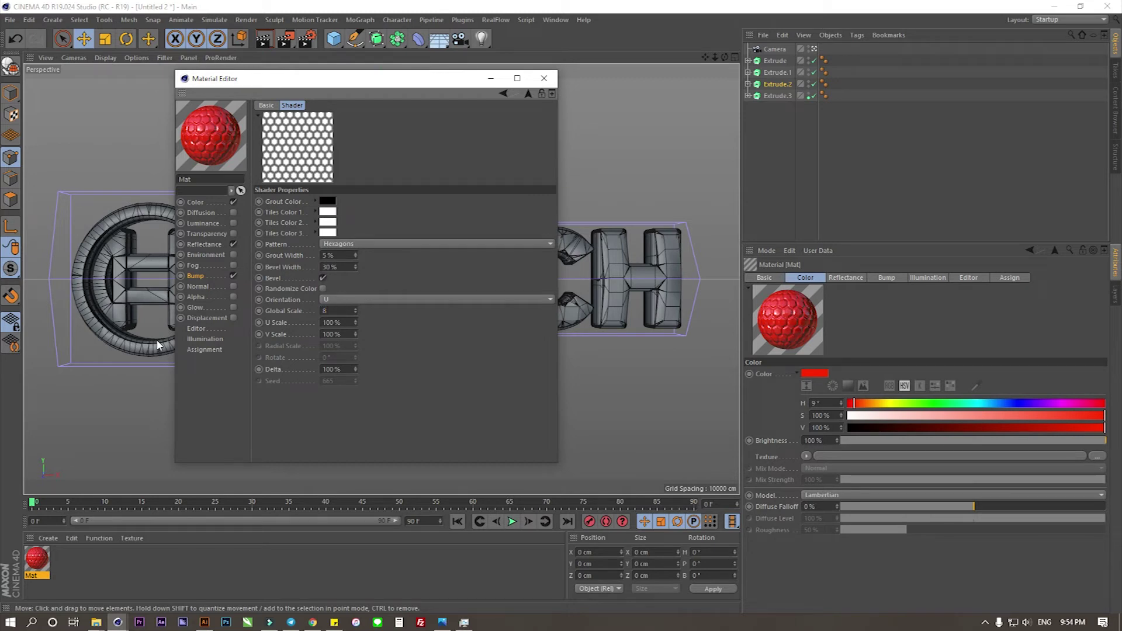
pyautogui.press('Return')
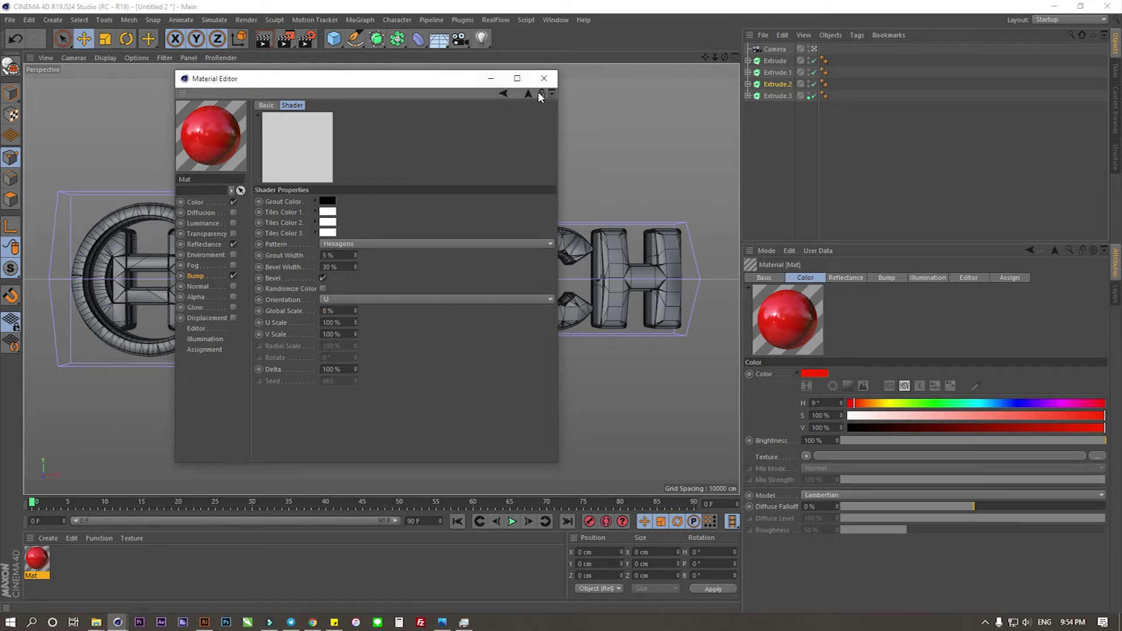
pyautogui.click(544, 78)
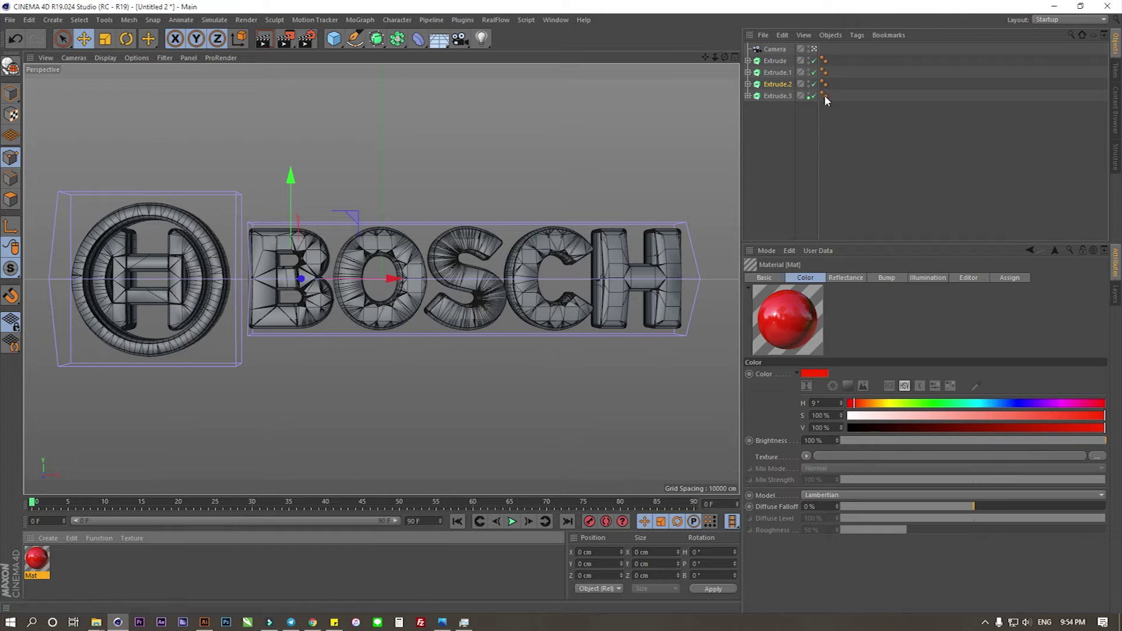
# Apply the red Mat to Extrude and Extrude.1
pyautogui.click(774, 61)
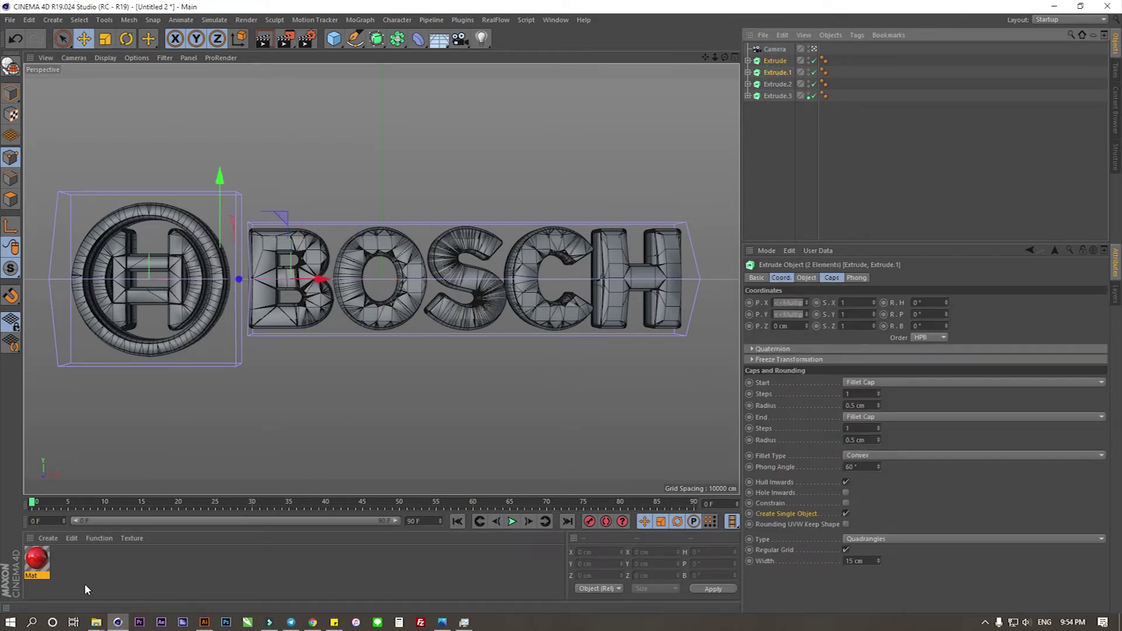
pyautogui.rightClick(41, 564)
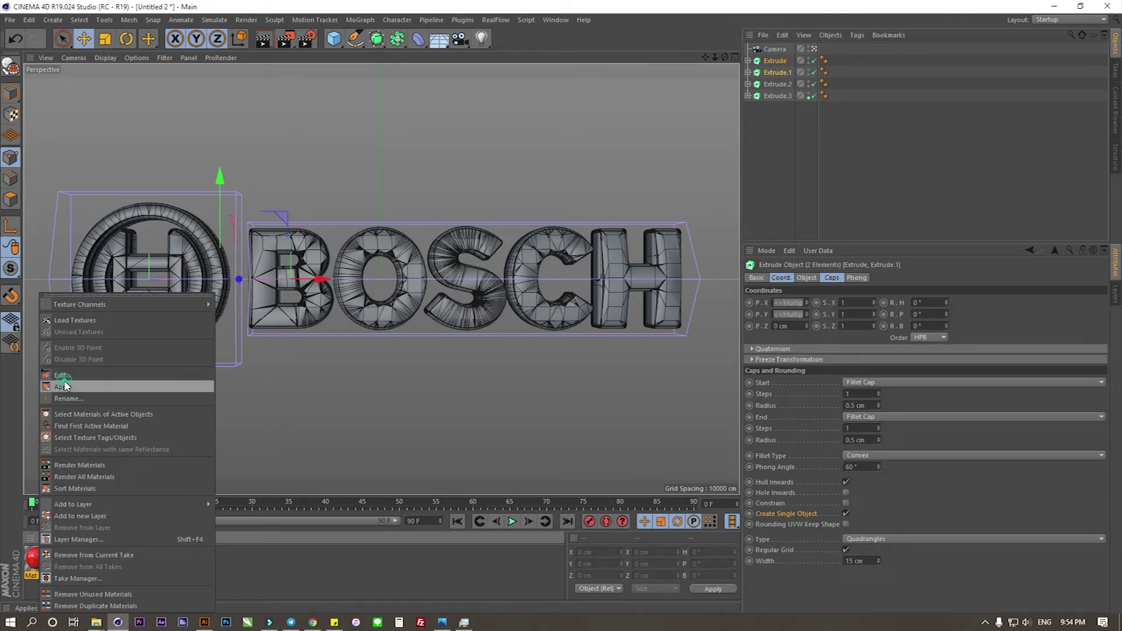
pyautogui.click(59, 386)
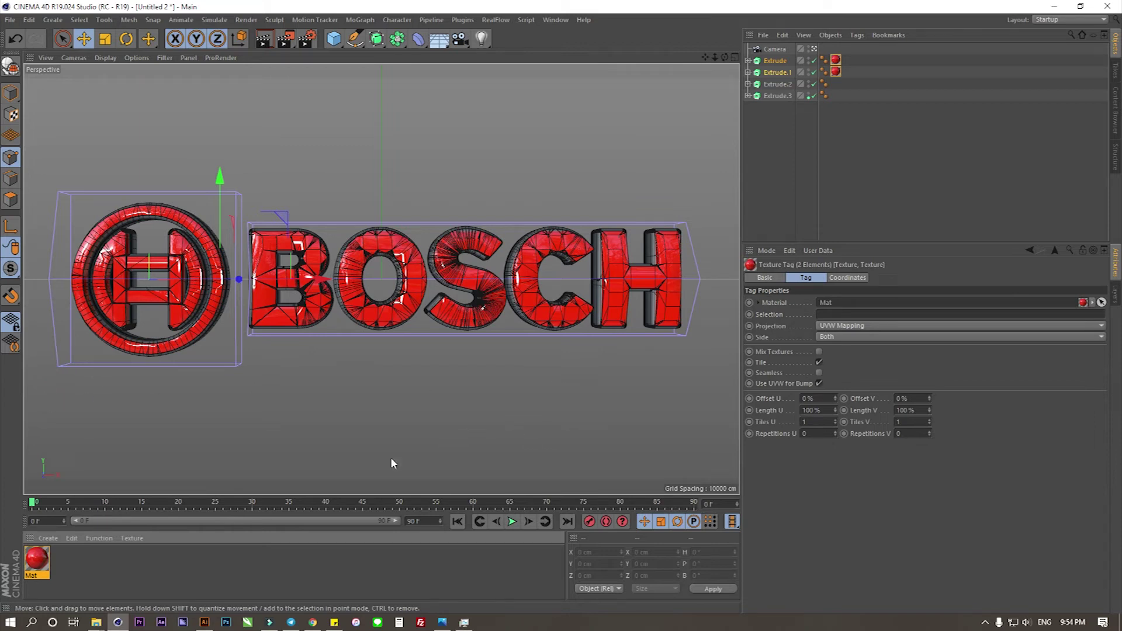
# Duplicate Mat as Mat.1, turn off its bump and make it light grey (S 0%, V 69%)
pyautogui.keyDown('ctrl'); pyautogui.moveTo(38, 560); pyautogui.dragTo(83, 562); pyautogui.keyUp('ctrl')
pyautogui.doubleClick(66, 559)
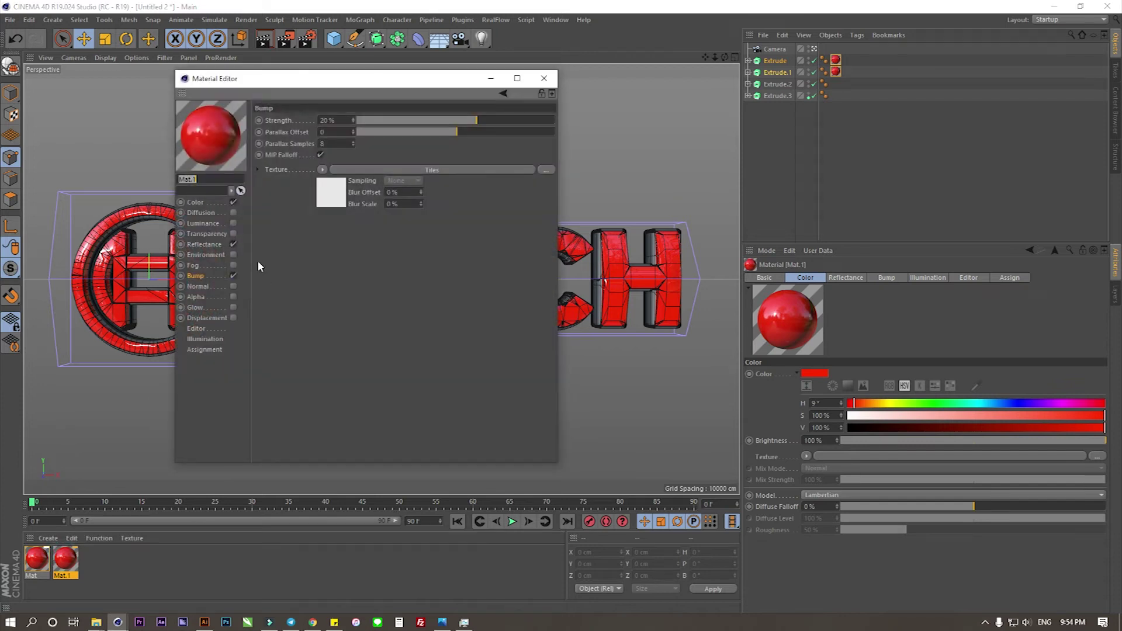
pyautogui.click(233, 276)
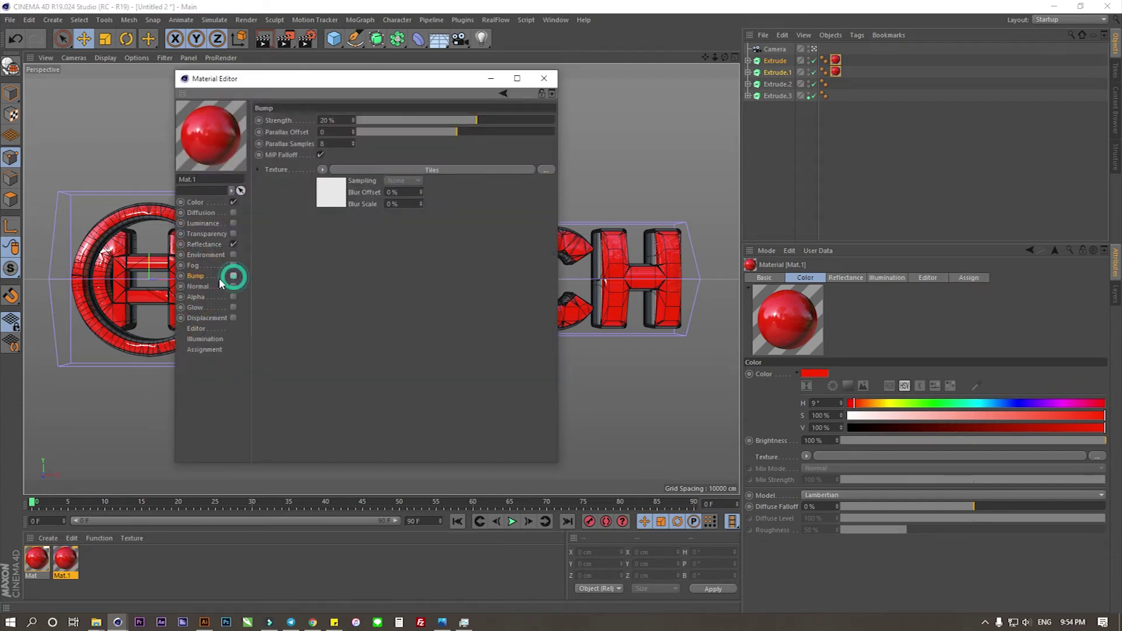
pyautogui.click(219, 203)
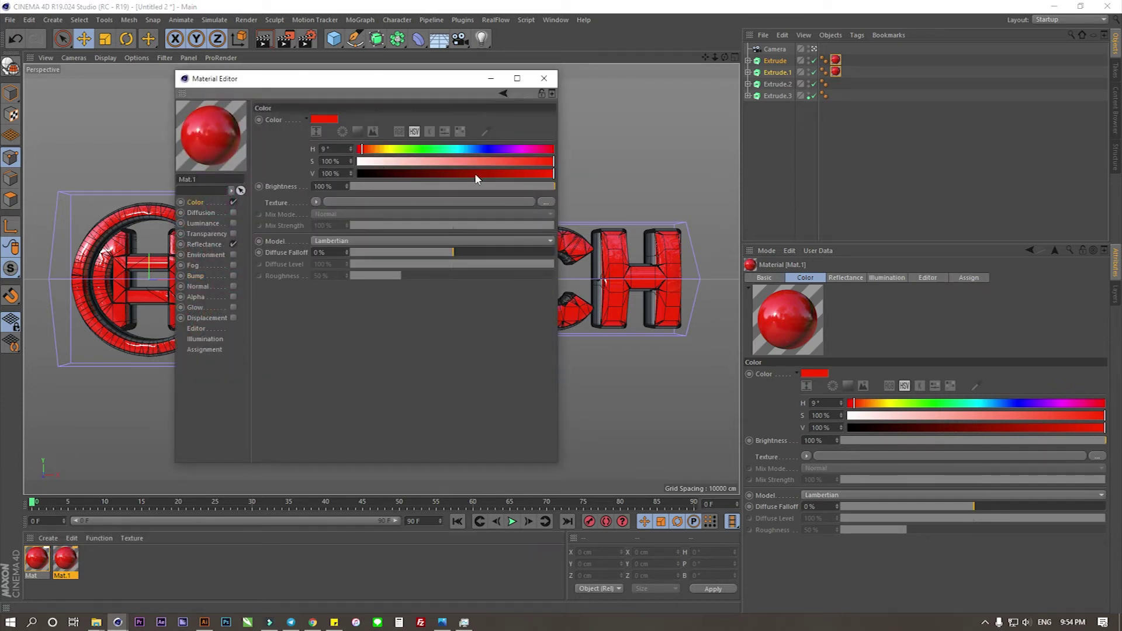
pyautogui.moveTo(381, 164); pyautogui.dragTo(358, 165)
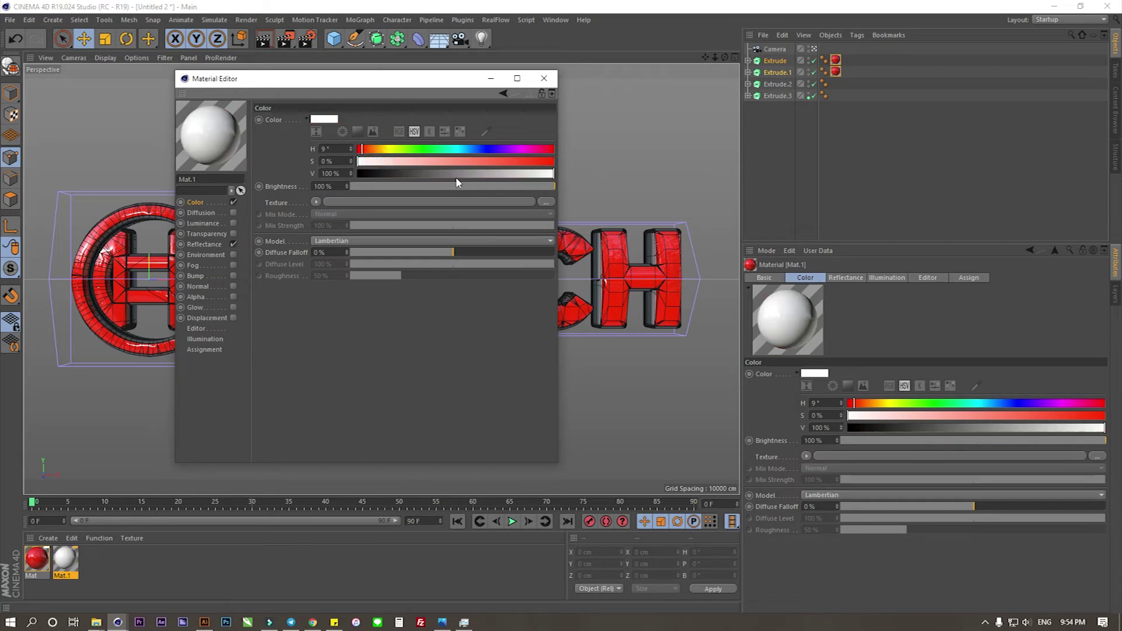
pyautogui.click(482, 173)
pyautogui.moveTo(489, 175); pyautogui.dragTo(492, 175)
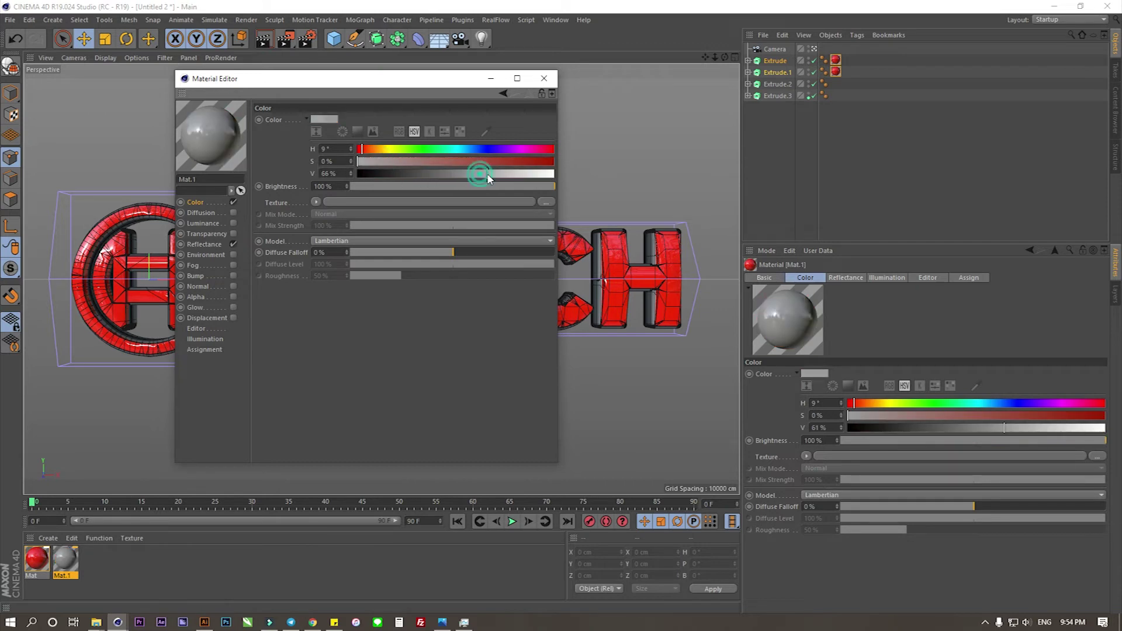
pyautogui.click(204, 245)
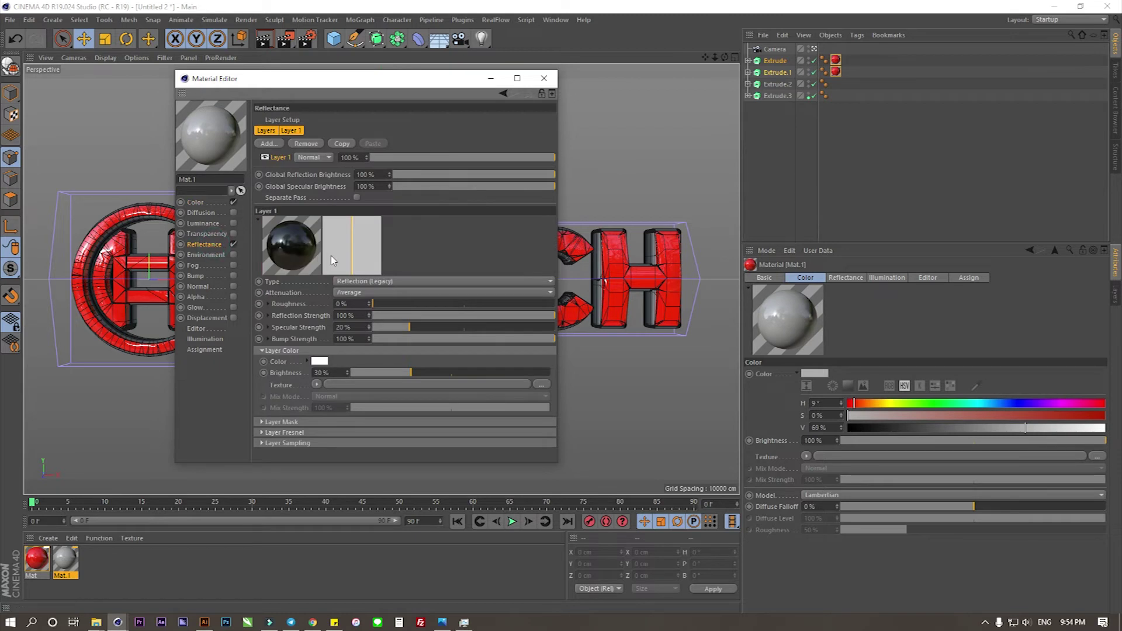
pyautogui.click(549, 82)
# Apply Mat.1 to Extrude.2 and Extrude.3
pyautogui.click(777, 95)
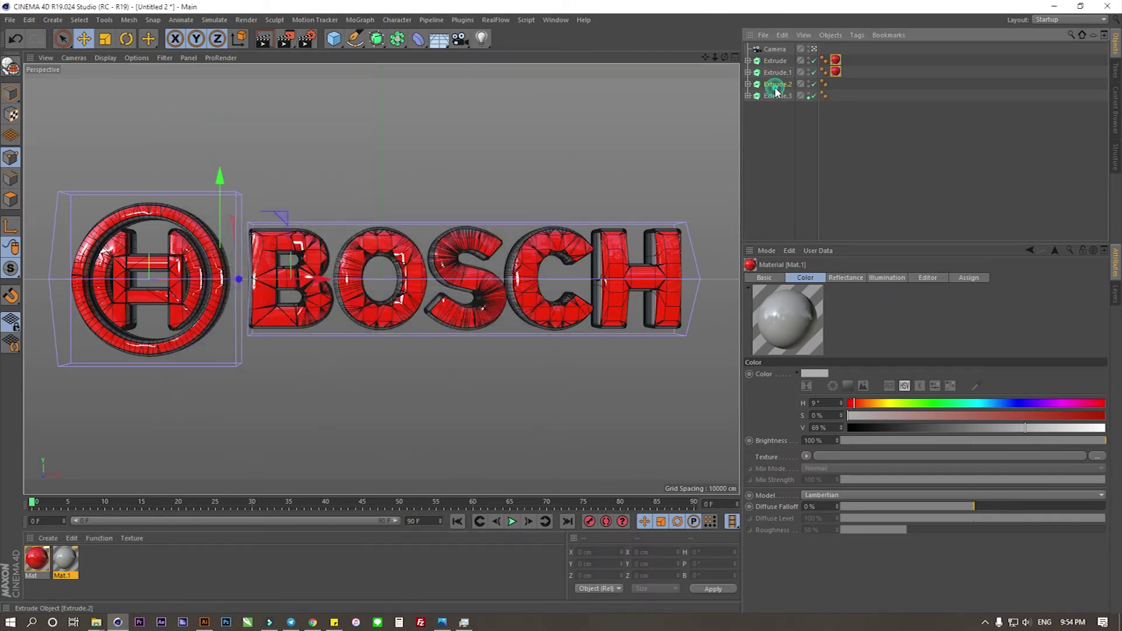
pyautogui.rightClick(68, 561)
pyautogui.click(99, 391)
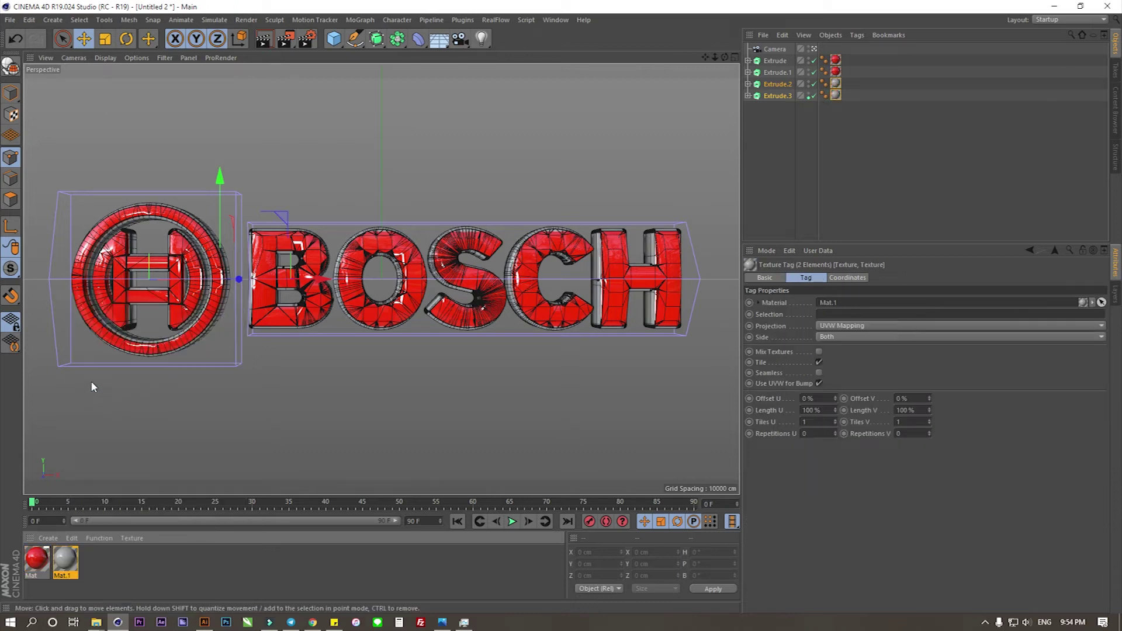
pyautogui.click(773, 60)
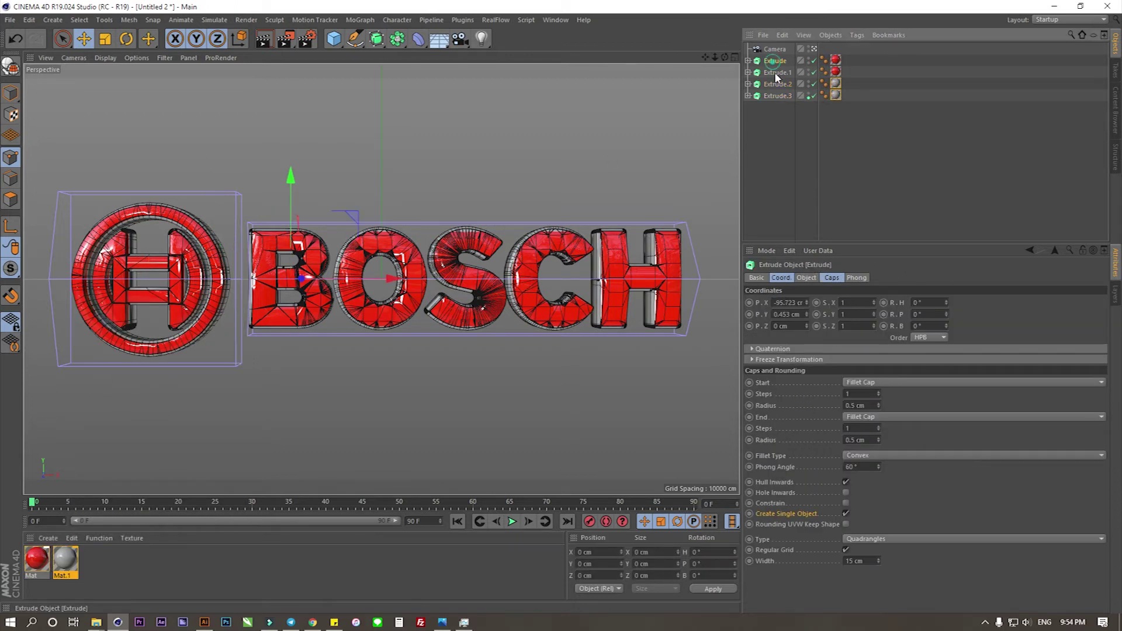
pyautogui.keyDown('shift'); pyautogui.click(778, 95); pyautogui.keyUp('shift')
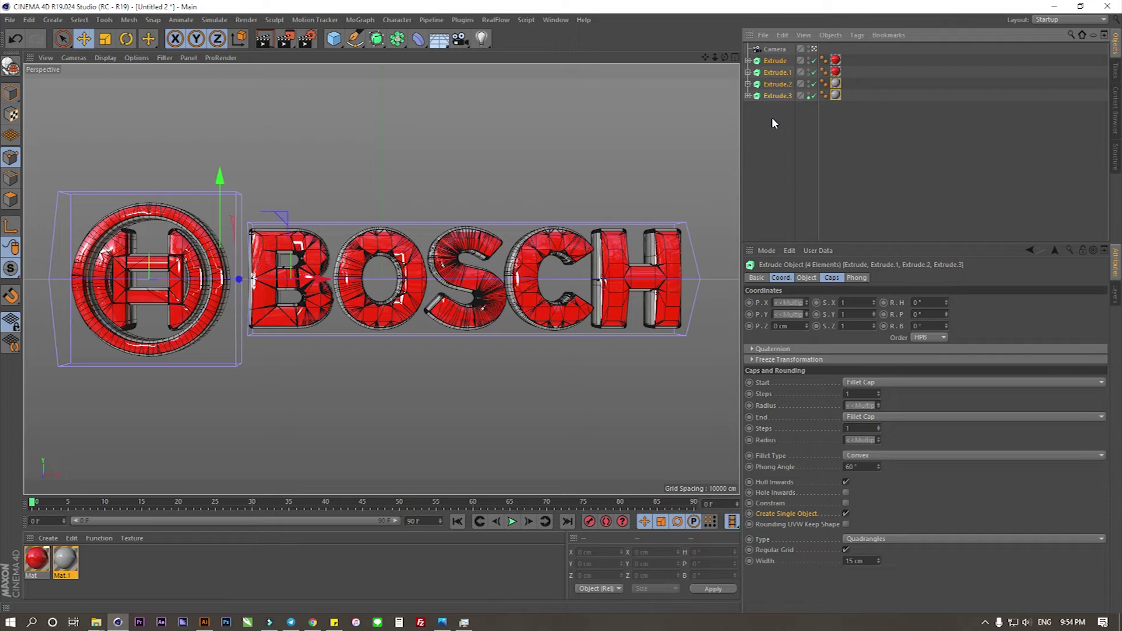
# Group the four extrusions under a Null and switch the viewport to Gouraud Shading
pyautogui.hotkey('alt', 'g')
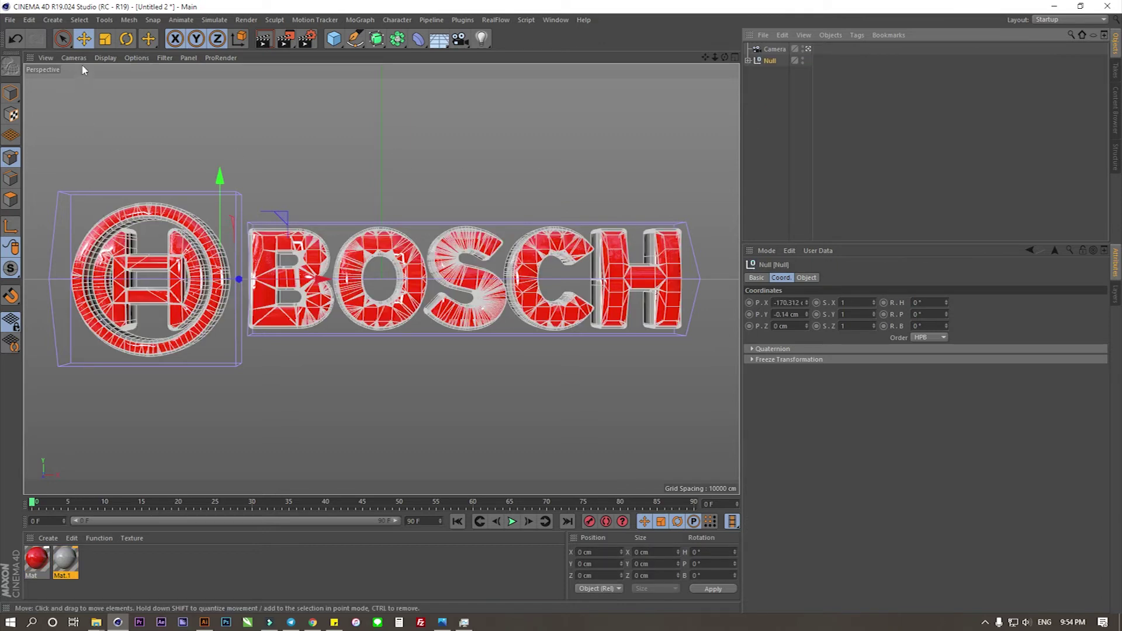
pyautogui.click(107, 57)
pyautogui.click(120, 74)
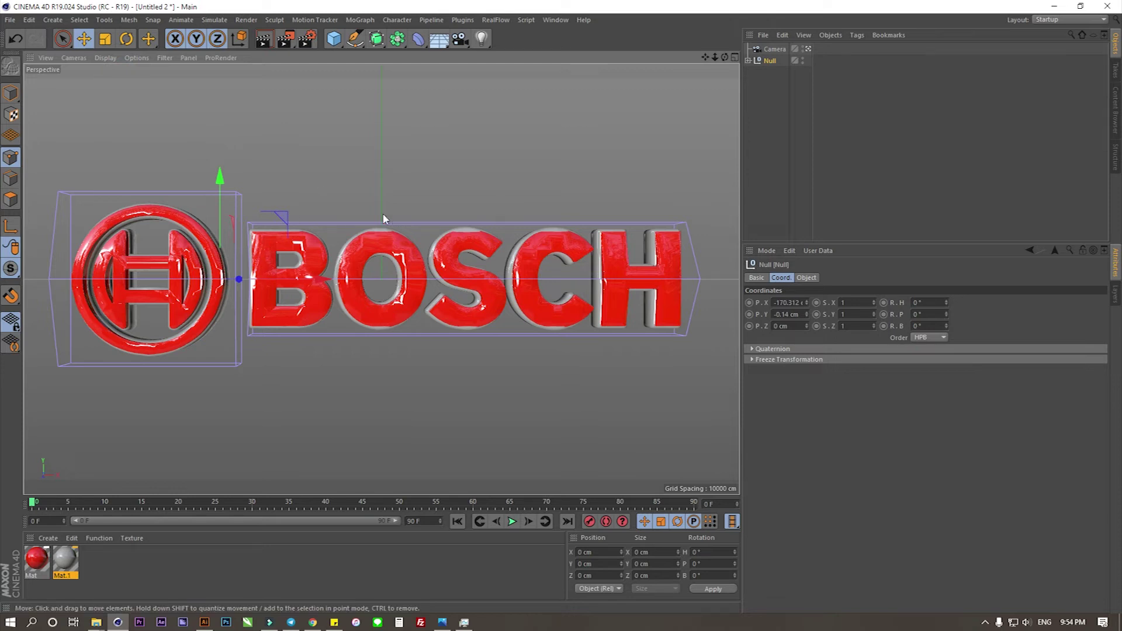
# Centre the group's axis on the logo and tilt it back to about −23° pitch
pyautogui.click(127, 38)
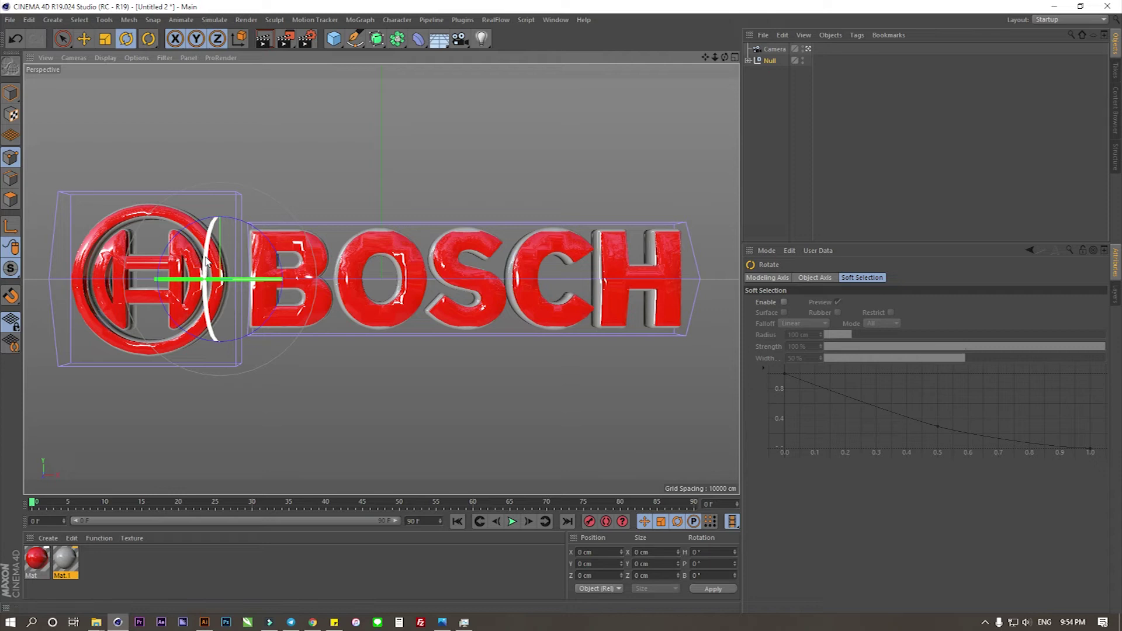
pyautogui.click(10, 226)
pyautogui.press('e')
pyautogui.moveTo(320, 284); pyautogui.dragTo(395, 275)
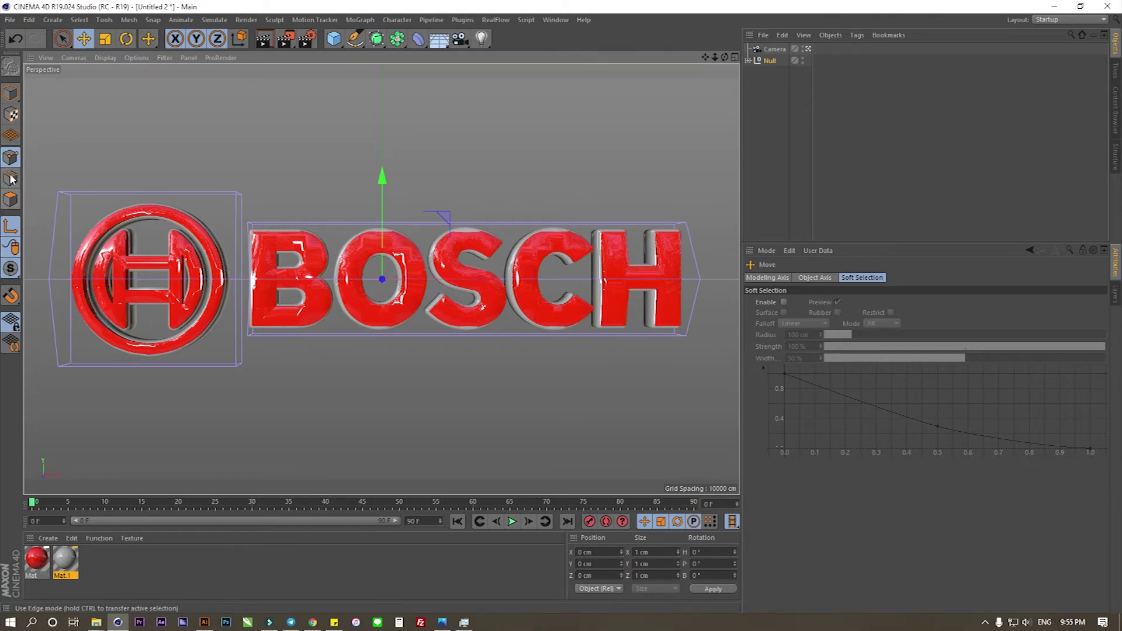
pyautogui.click(11, 92)
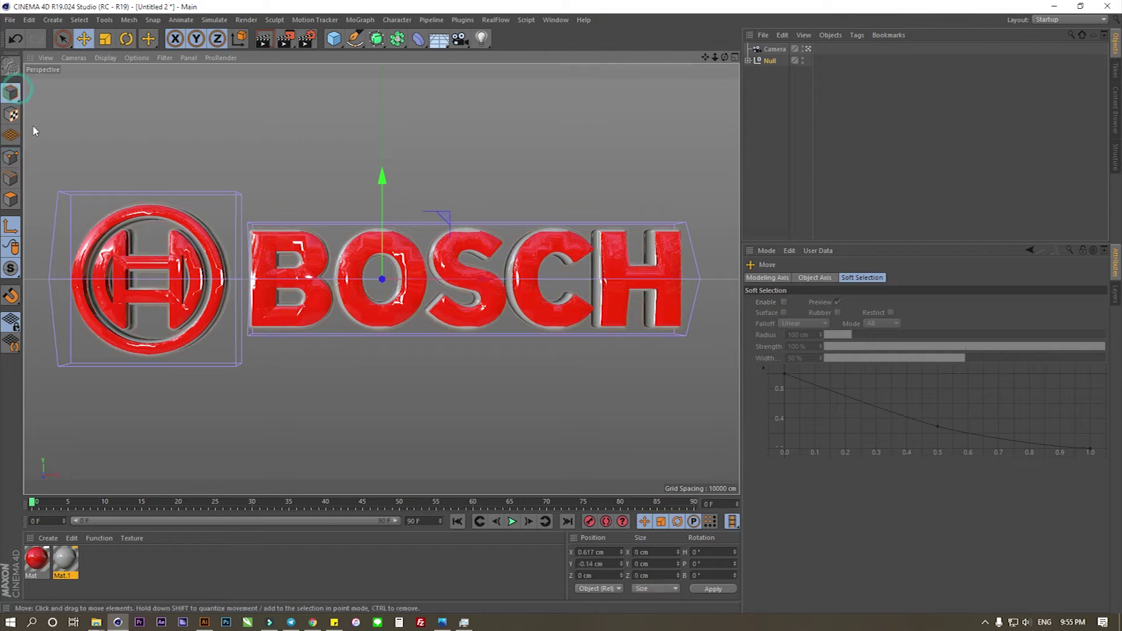
pyautogui.click(126, 39)
pyautogui.moveTo(383, 278); pyautogui.dragTo(380, 228)
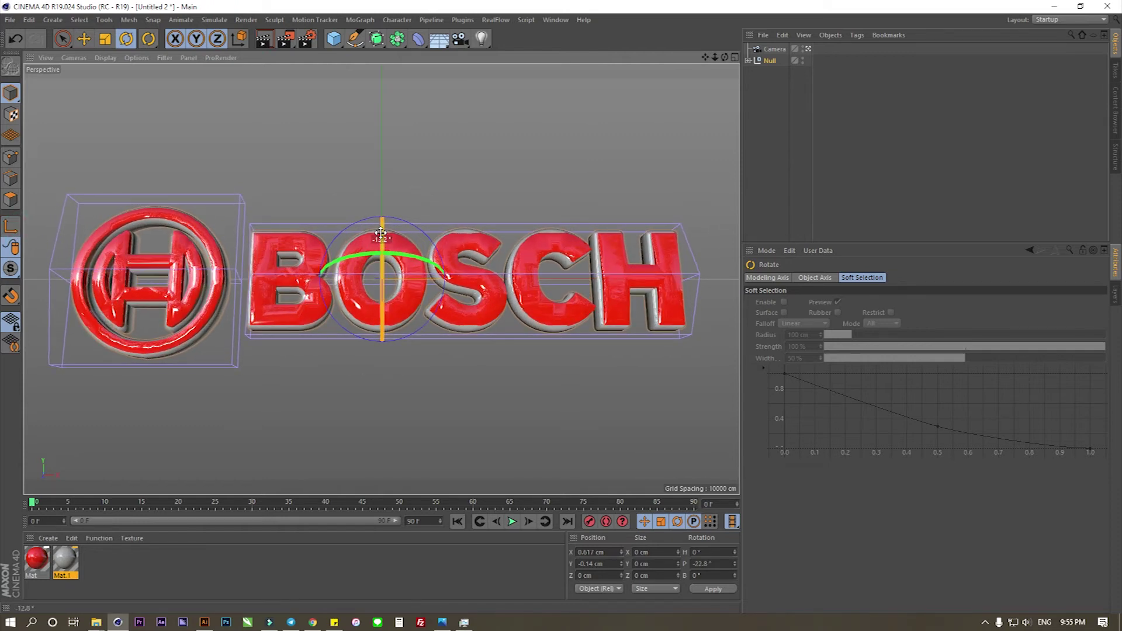
pyautogui.moveTo(381, 228); pyautogui.dragTo(381, 232)
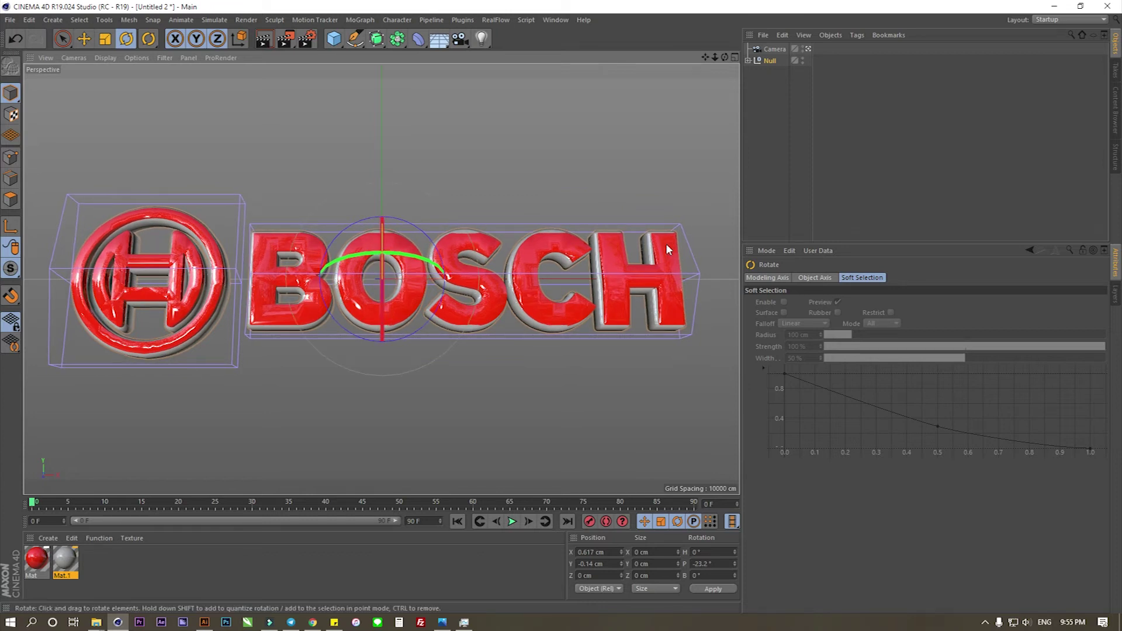
pyautogui.click(801, 170)
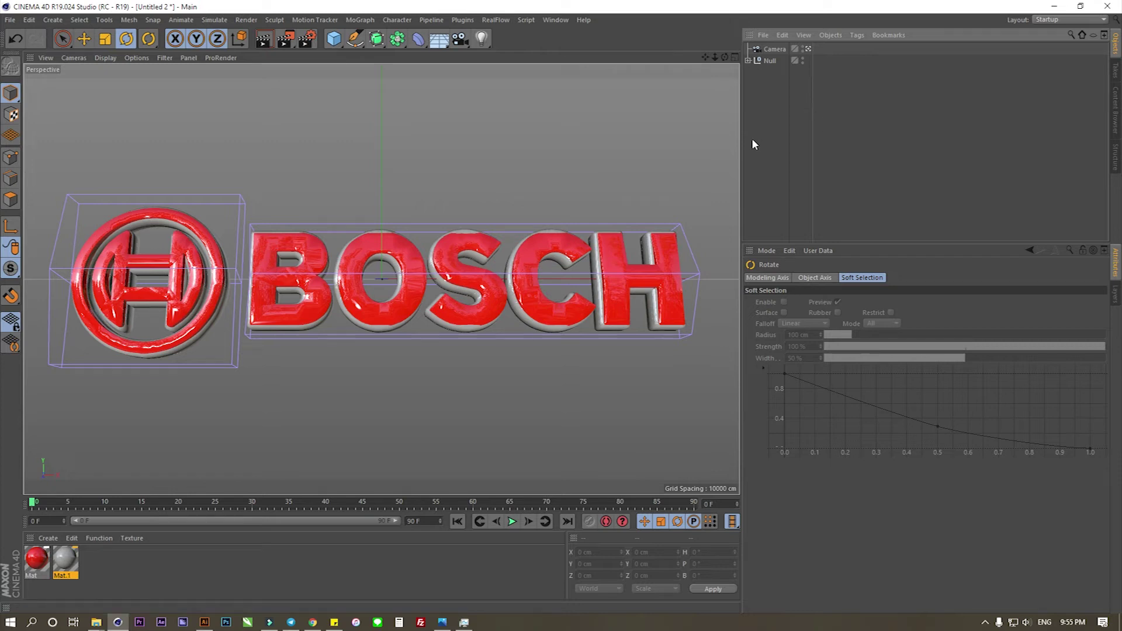
# Add a light and move it back toward the camera
pyautogui.click(480, 42)
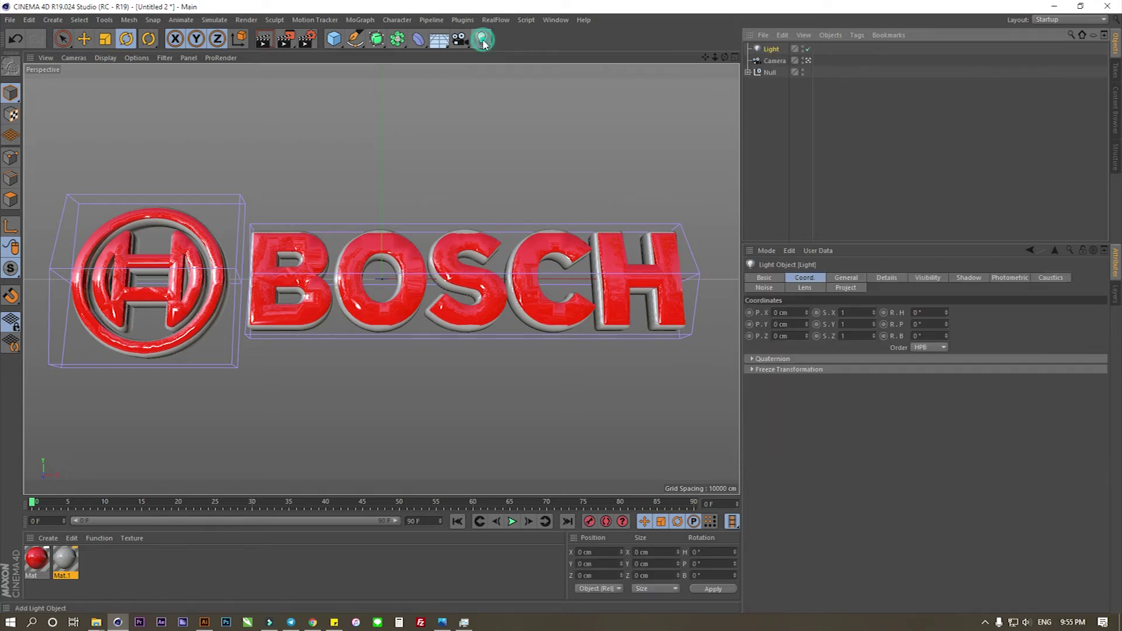
pyautogui.click(85, 39)
pyautogui.click(809, 60)
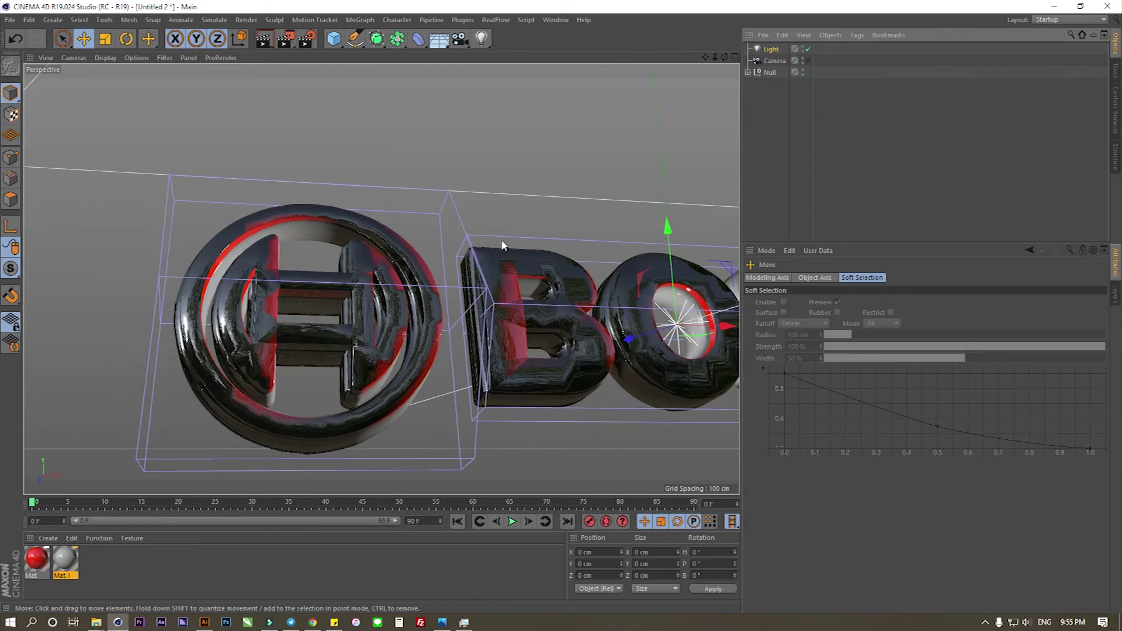
pyautogui.moveTo(605, 201)
pyautogui.keyDown('alt'); pyautogui.mouseDown()
pyautogui.moveTo(458, 275)
pyautogui.moveTo(490, 183)
pyautogui.moveTo(531, 280)
pyautogui.moveTo(358, 325)
pyautogui.mouseUp(); pyautogui.keyUp('alt')
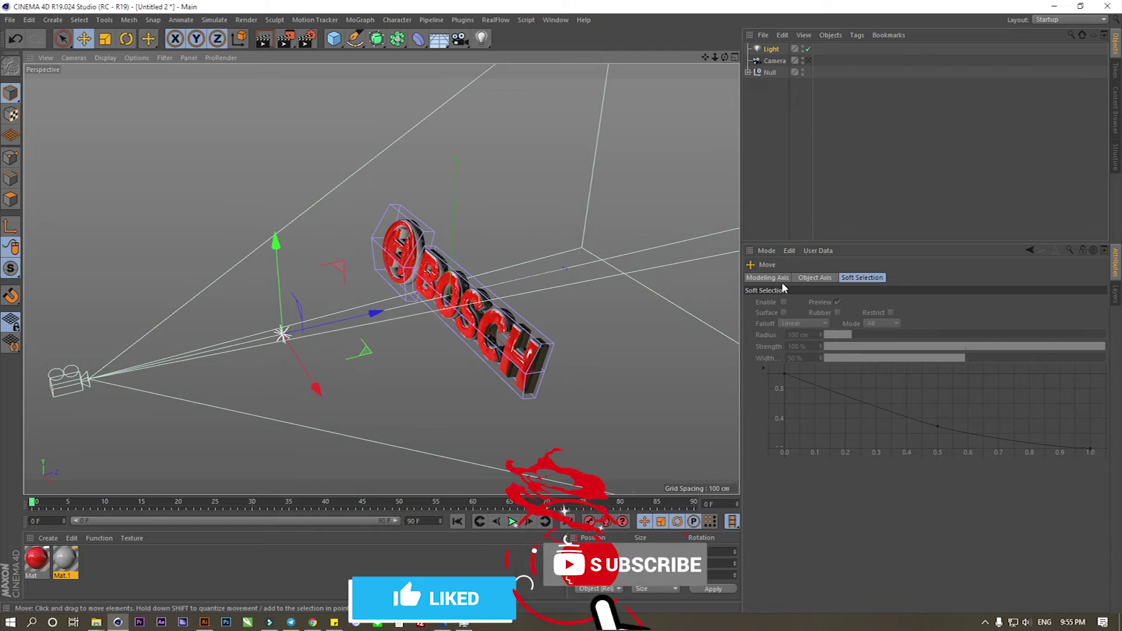
# Make the light a large Area light with Shadow Maps (Soft) shadows
pyautogui.click(772, 50)
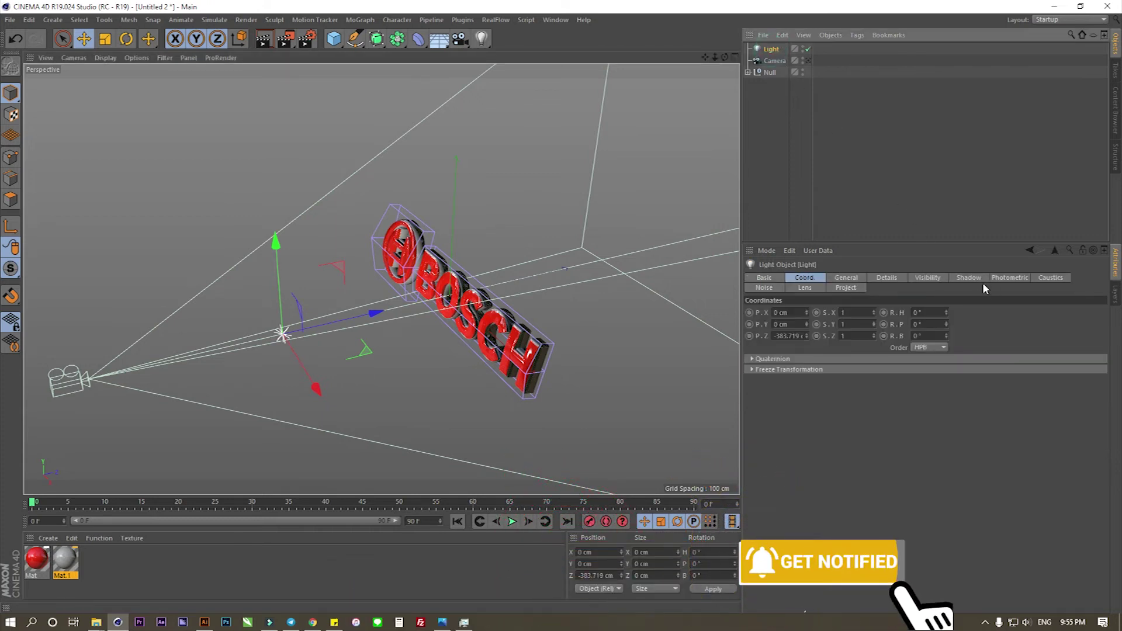
pyautogui.click(968, 277)
pyautogui.click(831, 314)
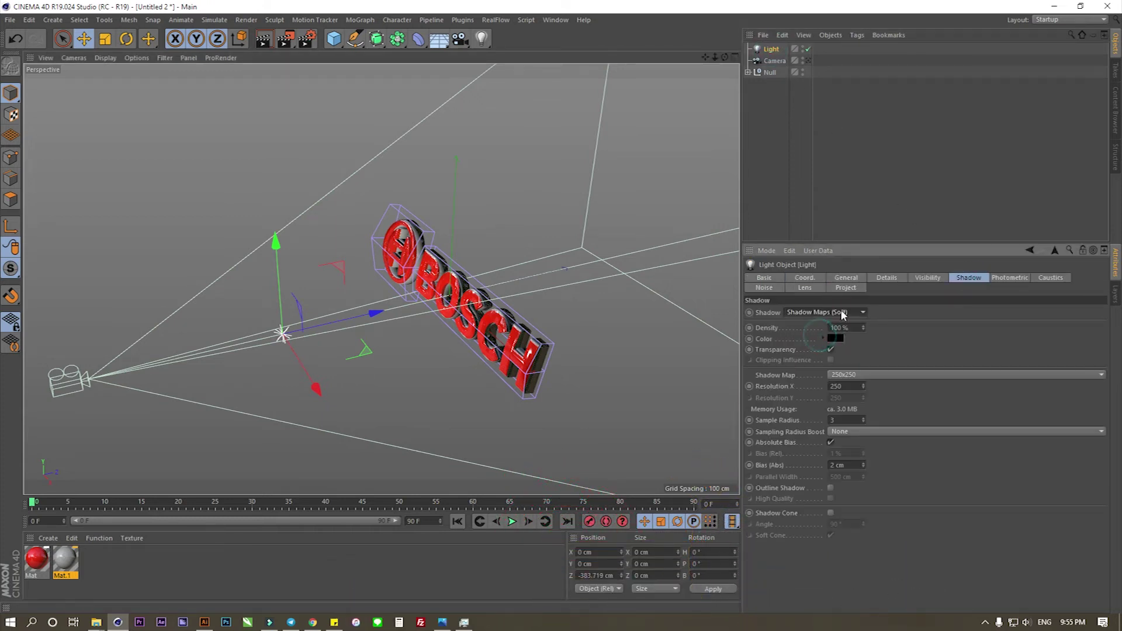
pyautogui.click(838, 279)
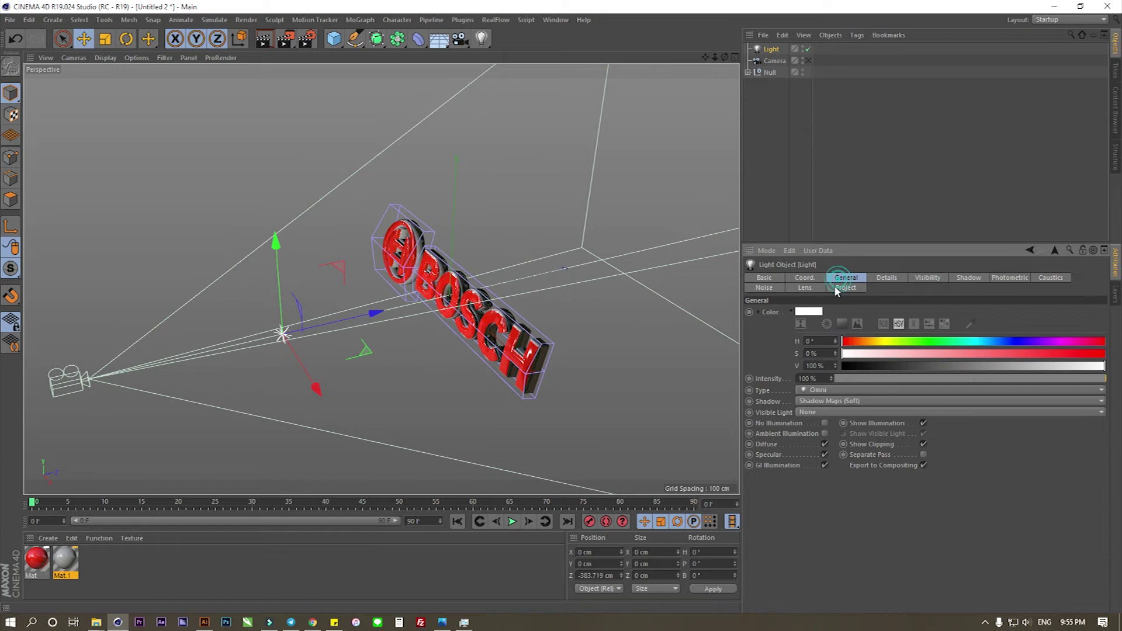
pyautogui.click(818, 390)
pyautogui.click(818, 441)
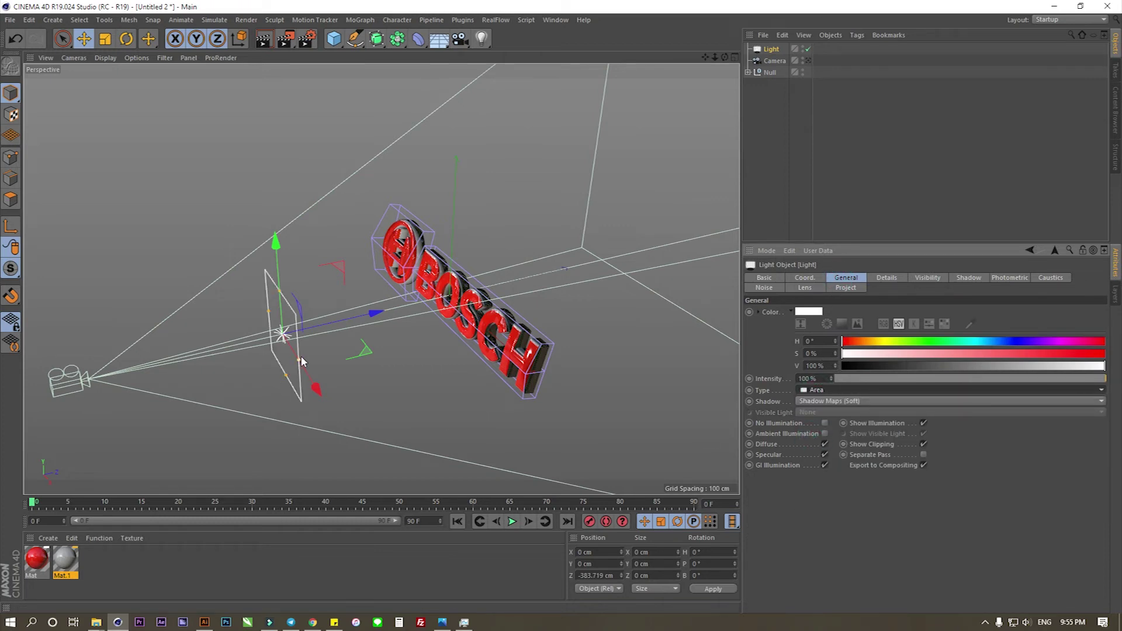
pyautogui.moveTo(298, 363); pyautogui.dragTo(335, 406)
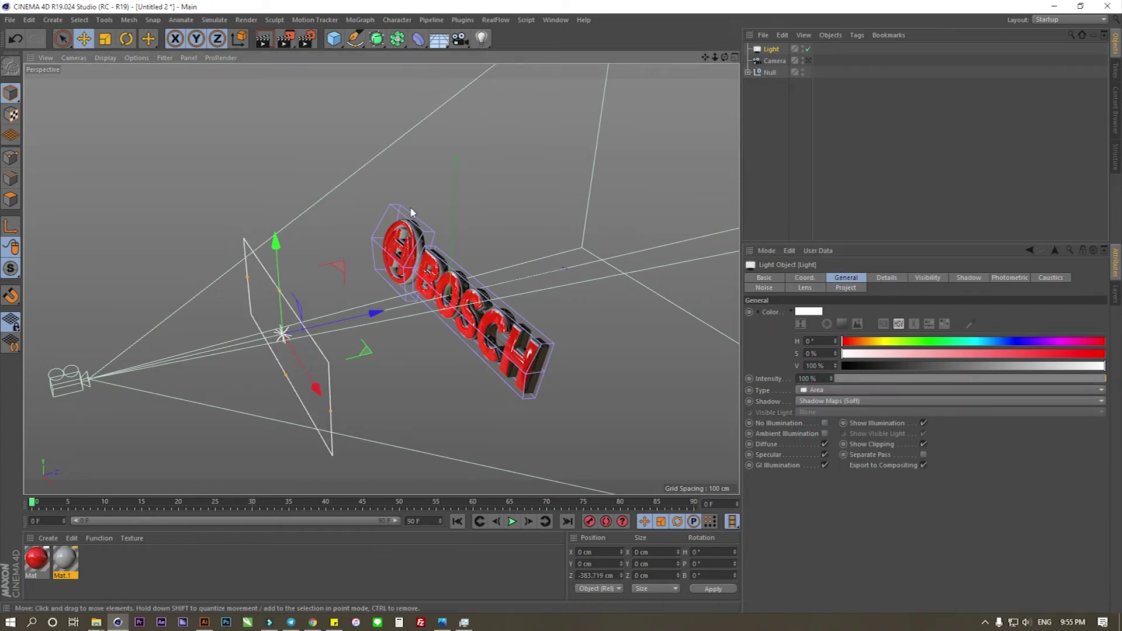
pyautogui.click(555, 19)
pyautogui.click(542, 305)
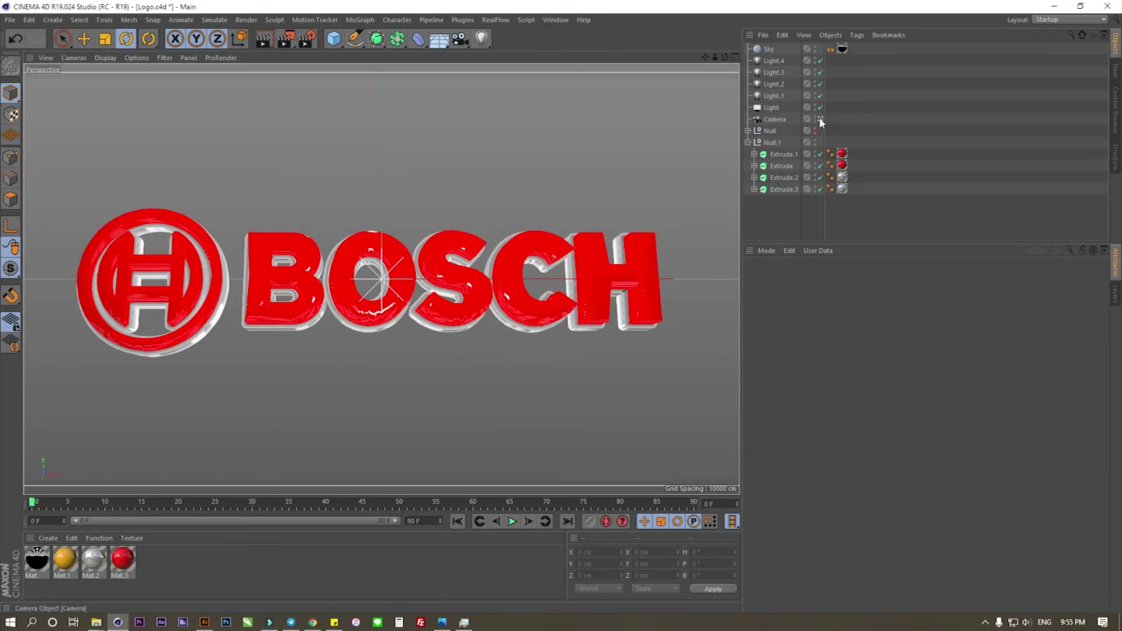
# Leave the camera view, orbit to reveal the lights, and bring up the open-scenes list
pyautogui.click(820, 119)
pyautogui.moveTo(518, 304)
pyautogui.keyDown('alt'); pyautogui.mouseDown()
pyautogui.moveTo(465, 324)
pyautogui.moveTo(471, 310)
pyautogui.moveTo(628, 241)
pyautogui.moveTo(320, 237)
pyautogui.moveTo(386, 204)
pyautogui.mouseUp(); pyautogui.keyUp('alt')
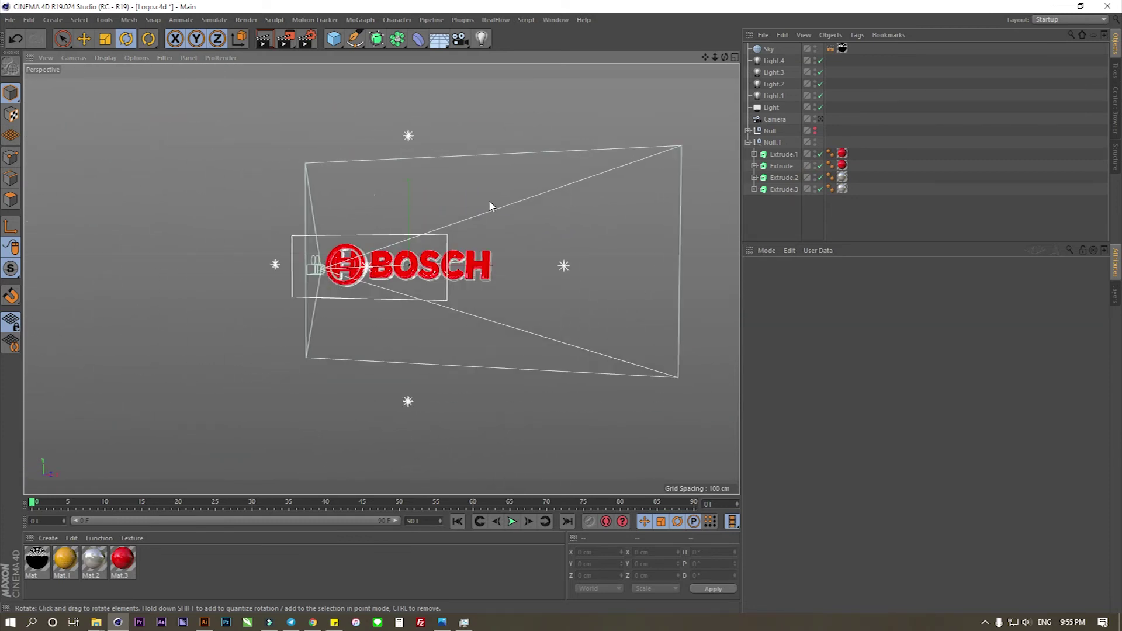
pyautogui.click(555, 19)
# In Untitled 2, add omni lights and drag them above, below, lower right and upper left of the logo
pyautogui.click(592, 296)
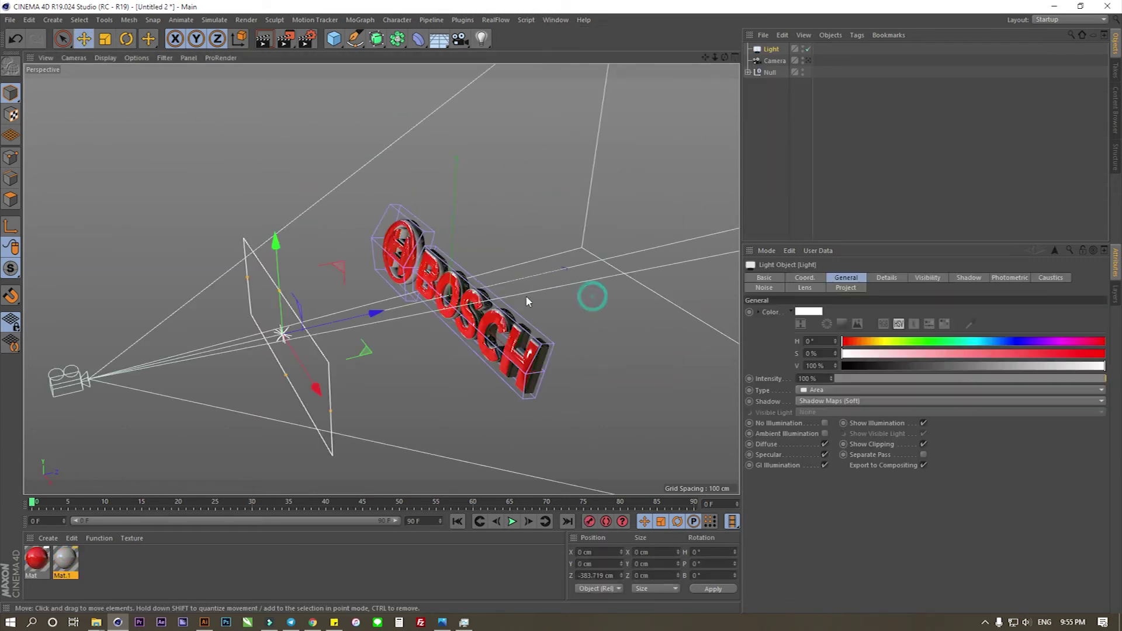
pyautogui.click(481, 38)
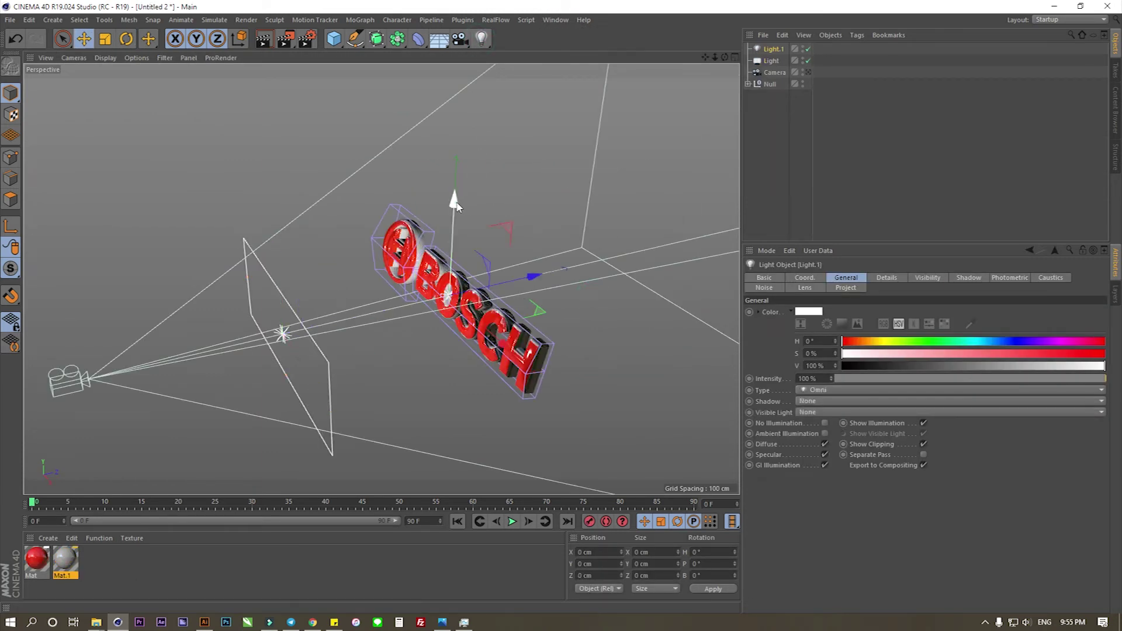
pyautogui.moveTo(459, 193); pyautogui.dragTo(462, 64)
pyautogui.click(481, 39)
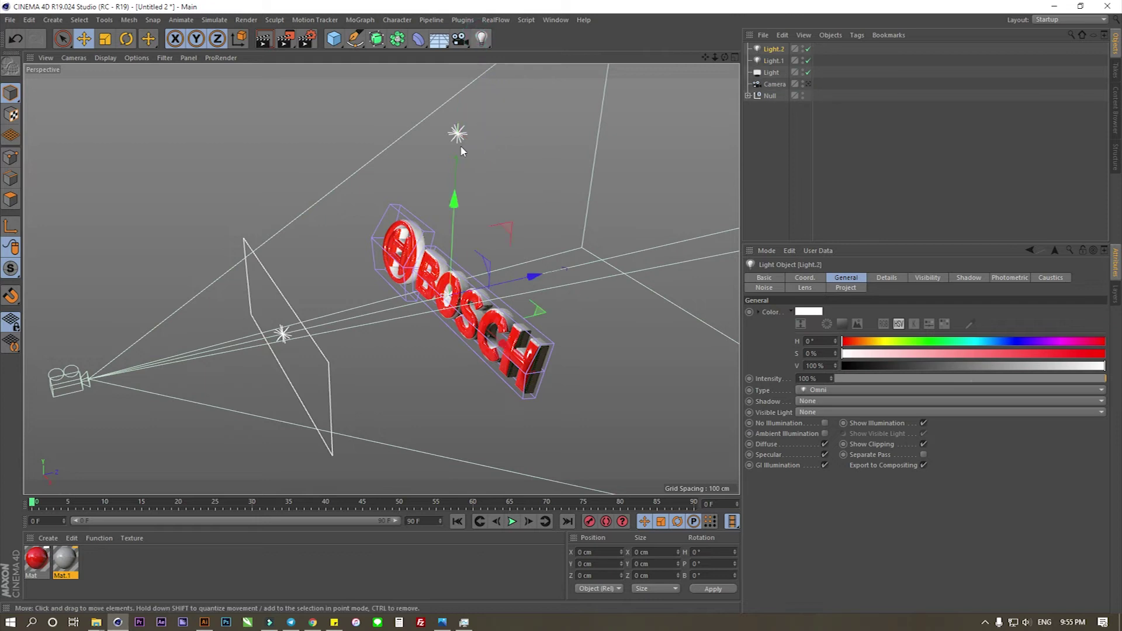
pyautogui.moveTo(456, 215); pyautogui.dragTo(431, 343)
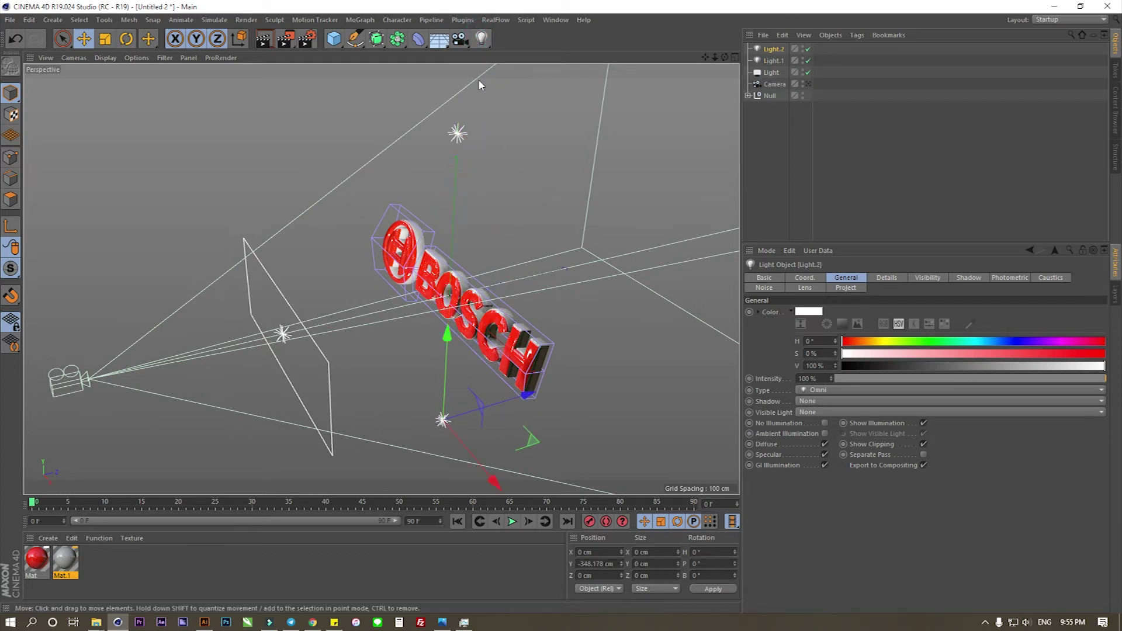
pyautogui.click(482, 38)
pyautogui.moveTo(512, 357); pyautogui.dragTo(682, 476)
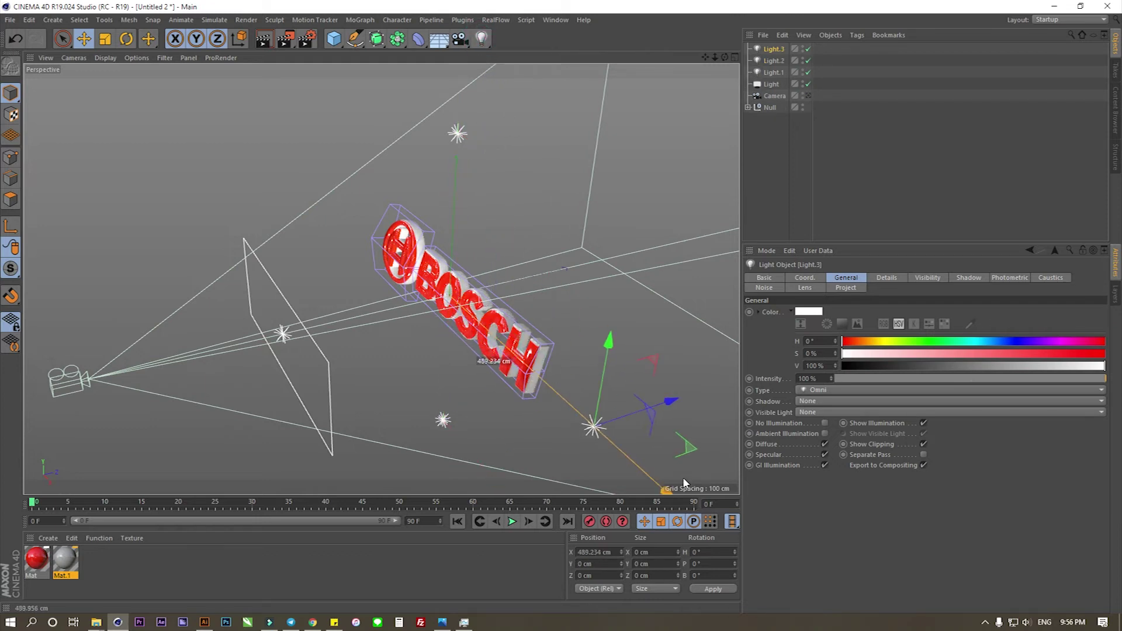
pyautogui.moveTo(599, 417); pyautogui.dragTo(397, 231)
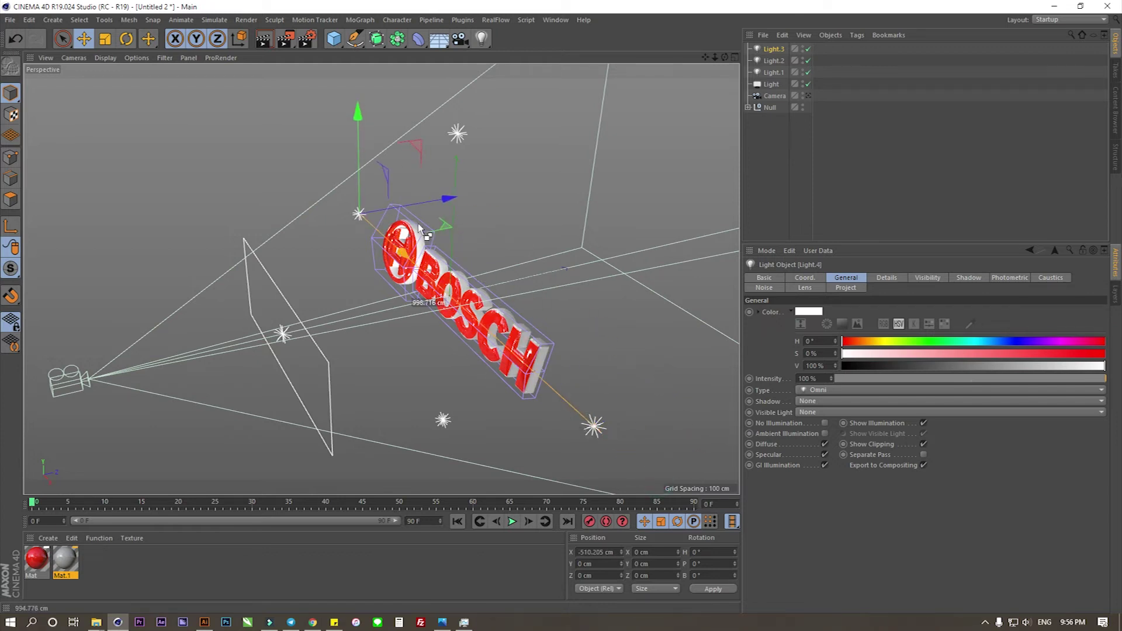
# Set Light.1–Light.4 shadows to Shadow Maps (Soft), then view through the scene camera again
pyautogui.keyDown('shift'); pyautogui.click(769, 88); pyautogui.keyUp('shift')
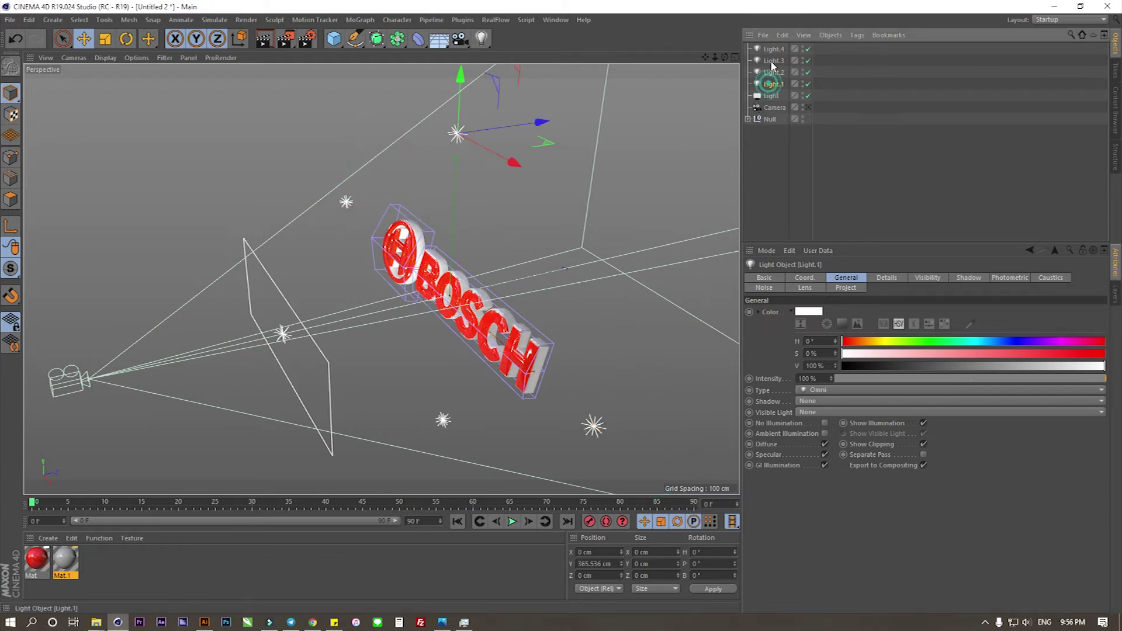
pyautogui.click(970, 278)
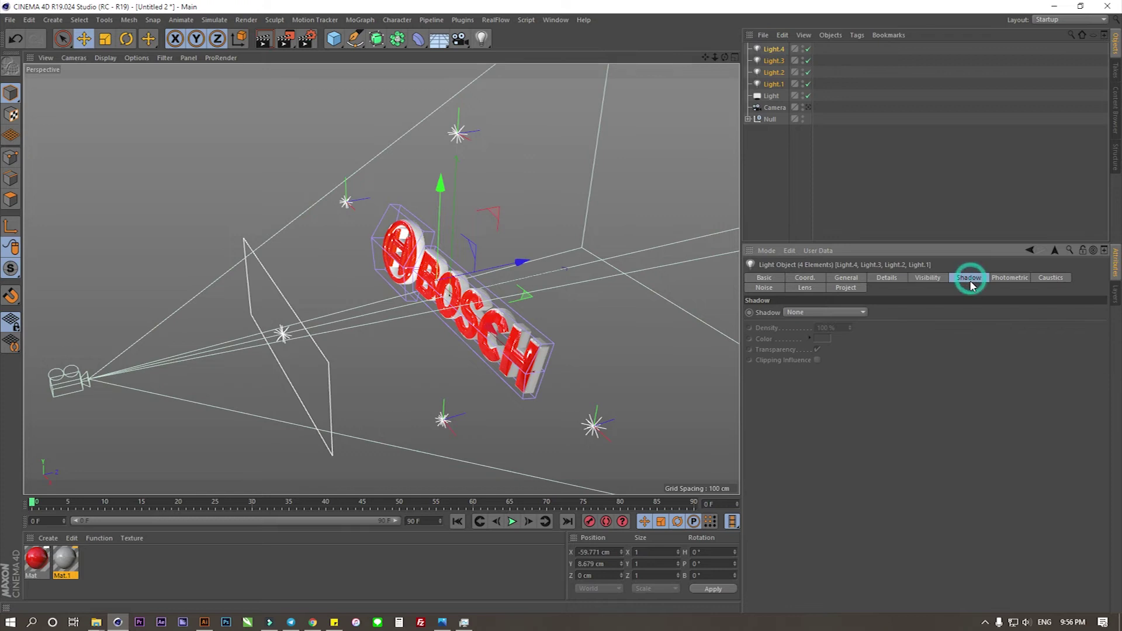
pyautogui.click(822, 313)
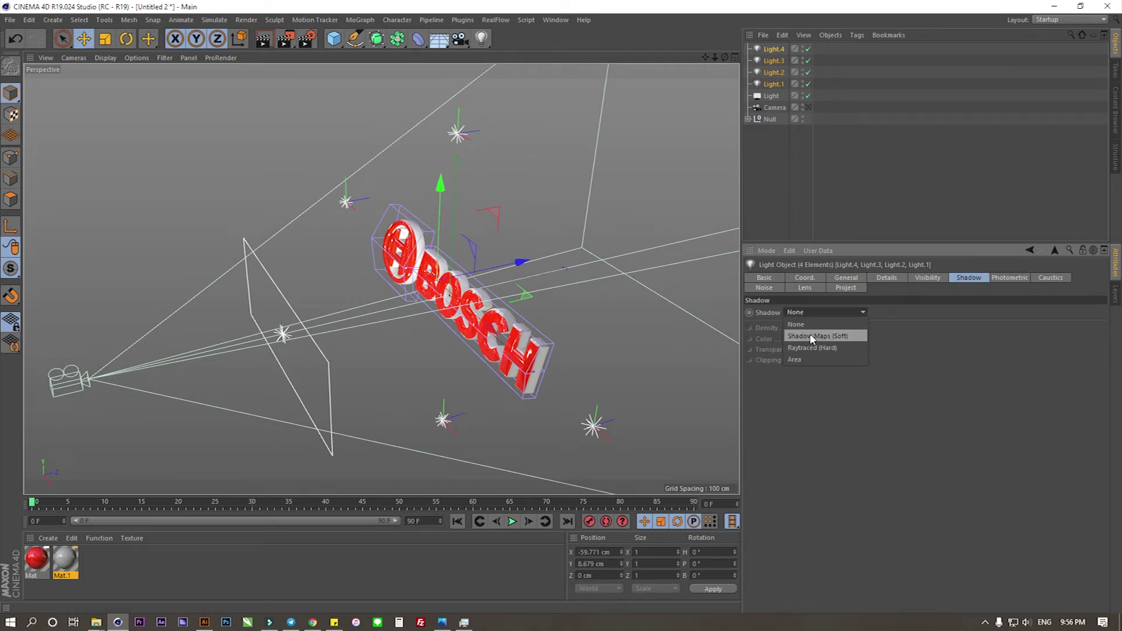
pyautogui.click(811, 337)
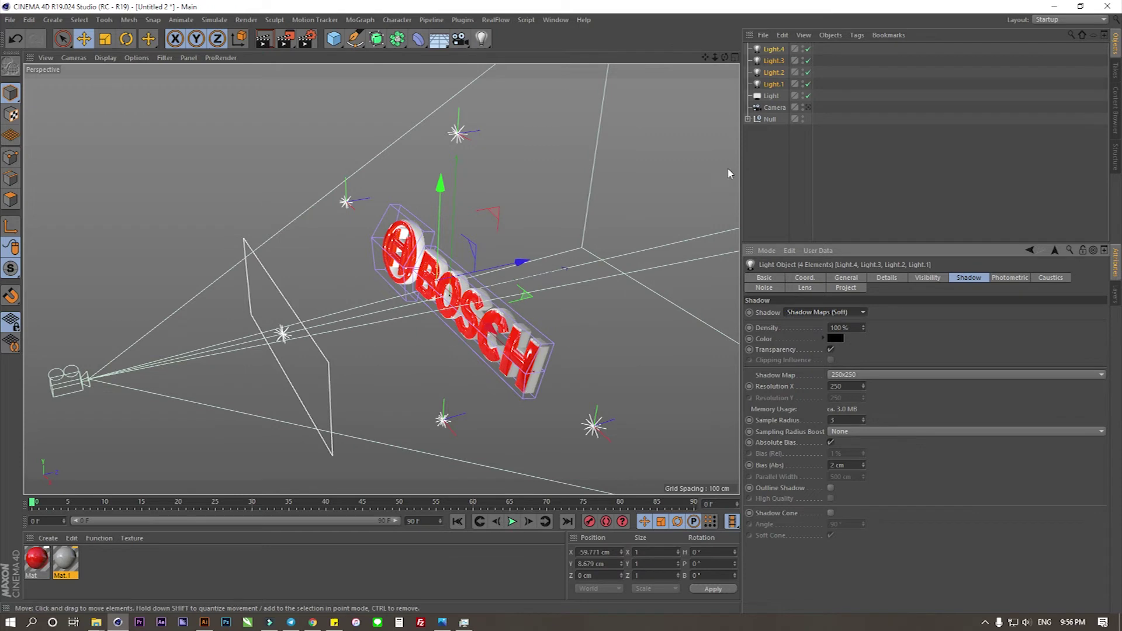
pyautogui.click(808, 108)
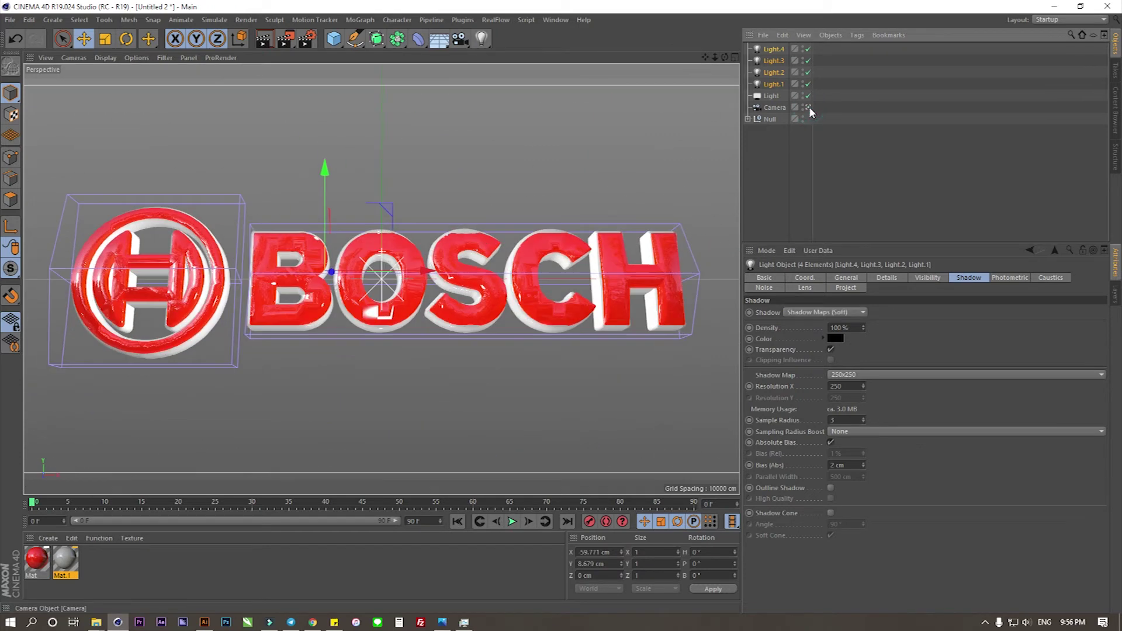
# Add a Sky object to the scene
pyautogui.click(133, 581)
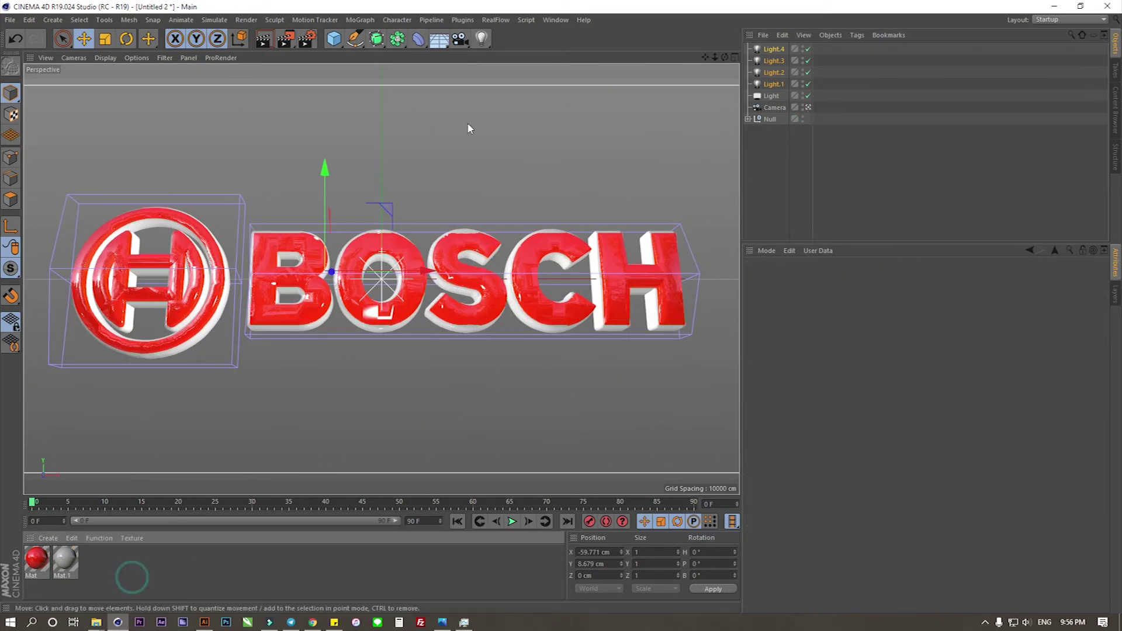
pyautogui.click(440, 44)
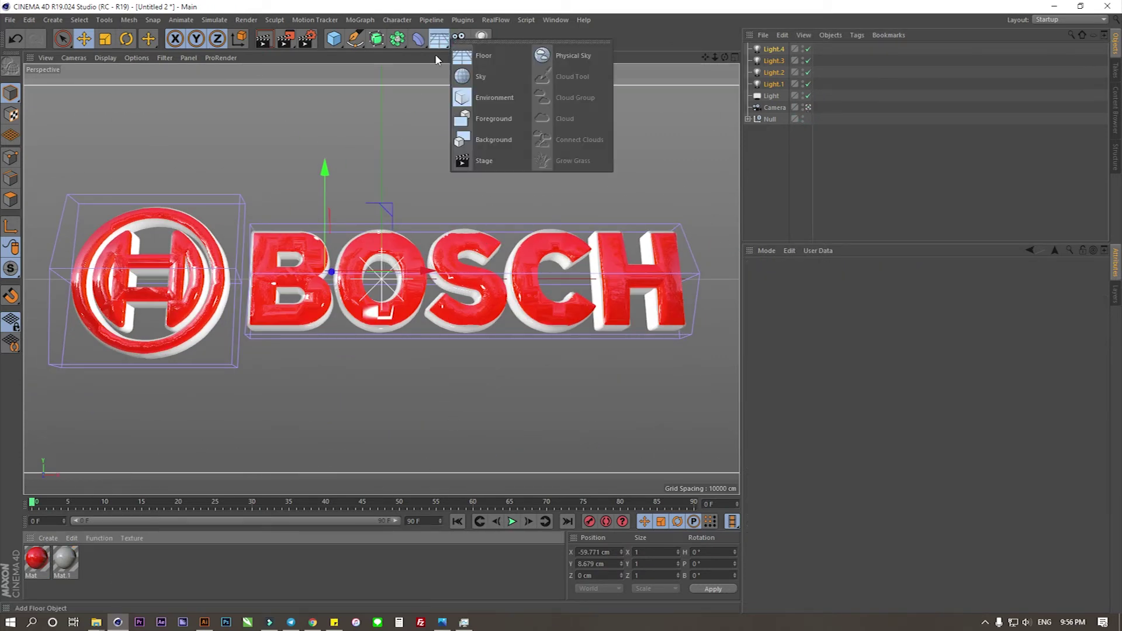
pyautogui.click(480, 76)
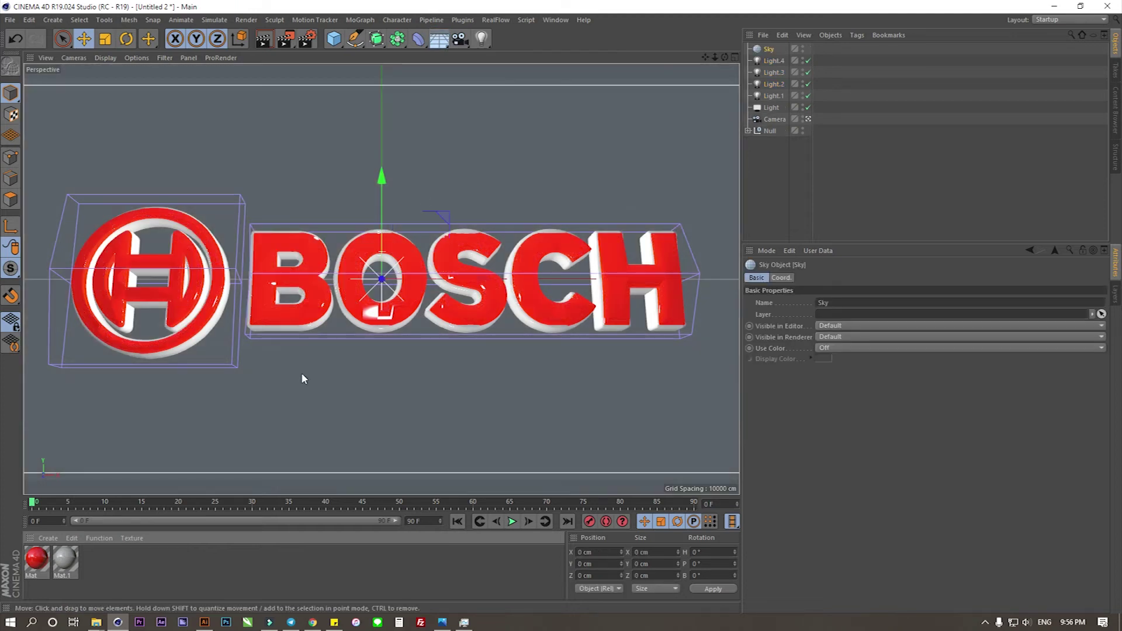
# Create a new material with Color and Reflectance off and only Luminance enabled
pyautogui.doubleClick(118, 573)
pyautogui.doubleClick(29, 561)
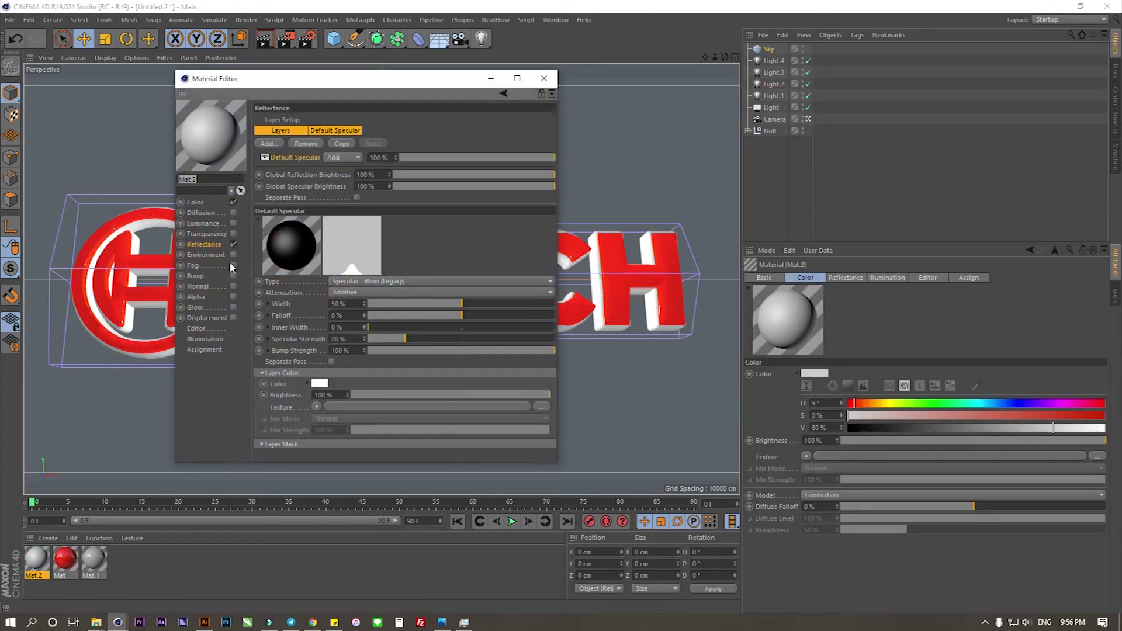
pyautogui.click(233, 245)
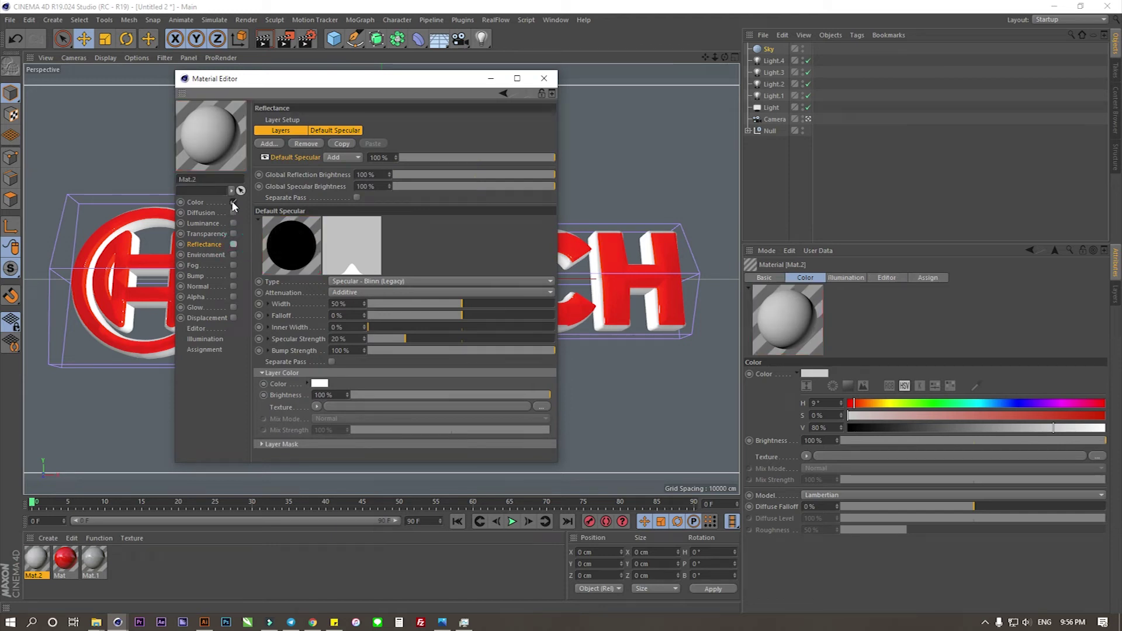
pyautogui.click(233, 202)
pyautogui.click(233, 223)
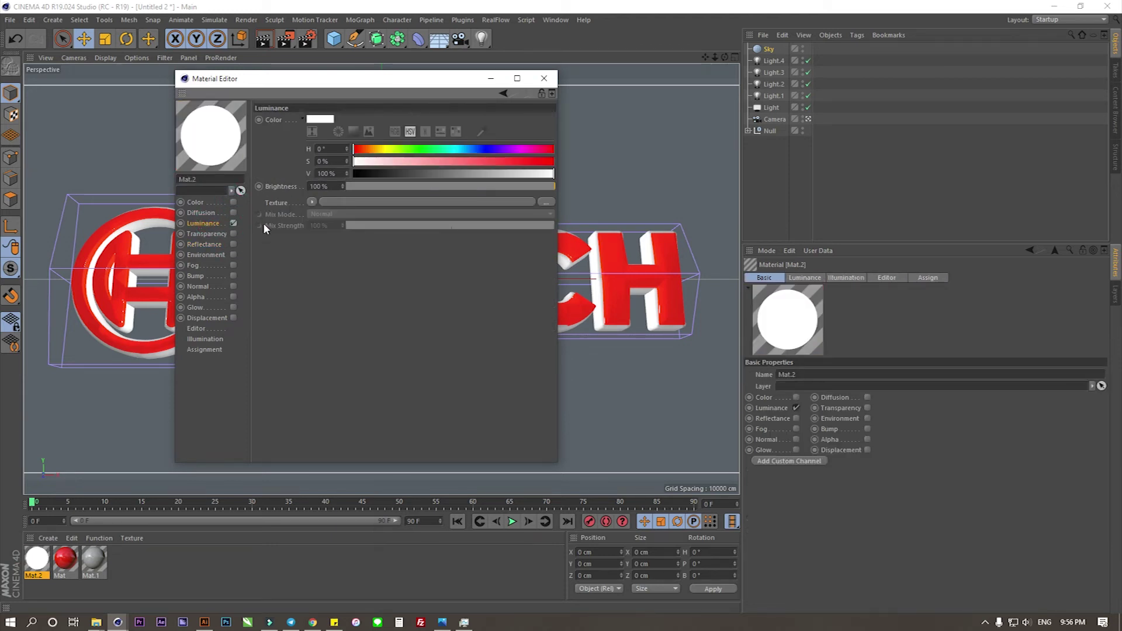
# Load Overhead_Dots_Studio.jpg as the luminance texture without copying it, and apply Mat.2 to the Sky
pyautogui.click(353, 201)
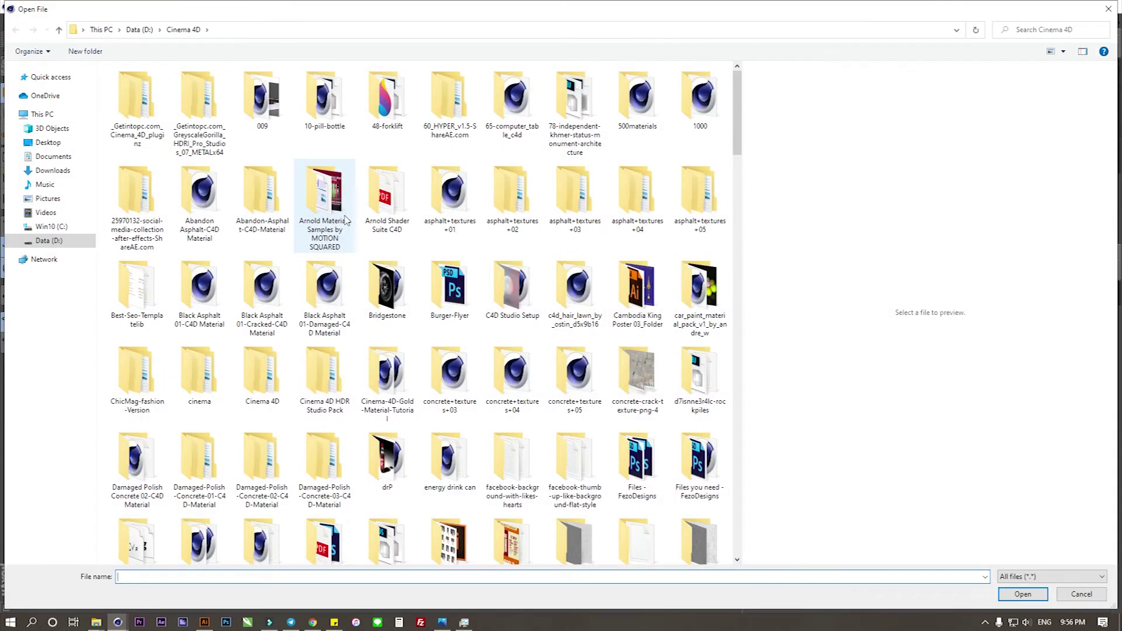
pyautogui.scroll(-5, 518, 368)
pyautogui.scroll(-3, 518, 368)
pyautogui.scroll(-3, 517, 368)
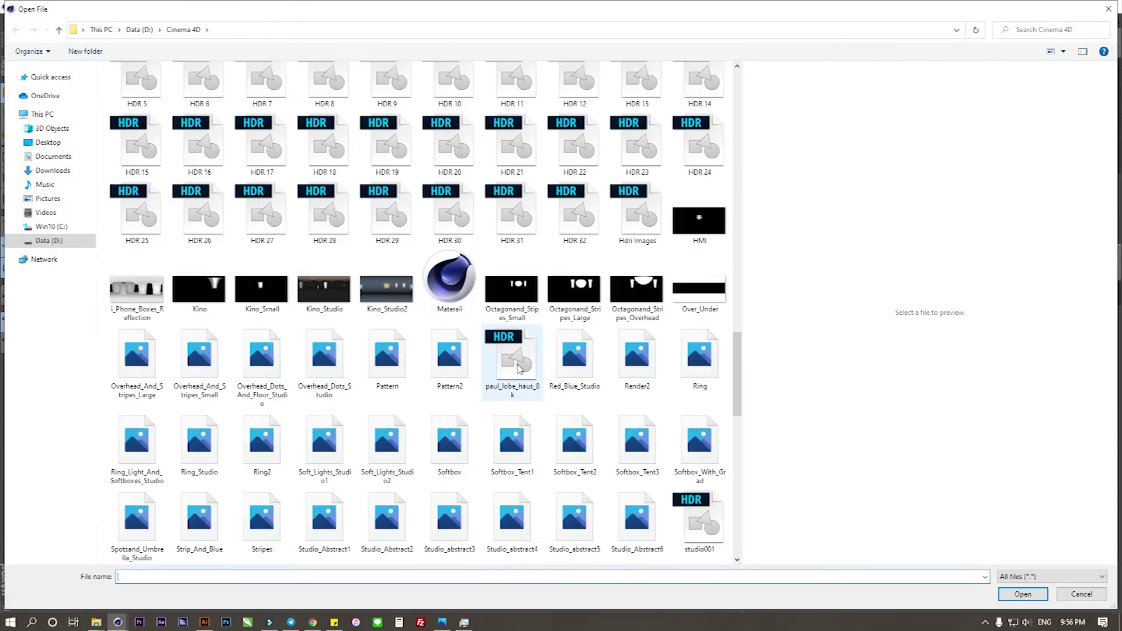
pyautogui.scroll(-3, 518, 368)
pyautogui.doubleClick(324, 163)
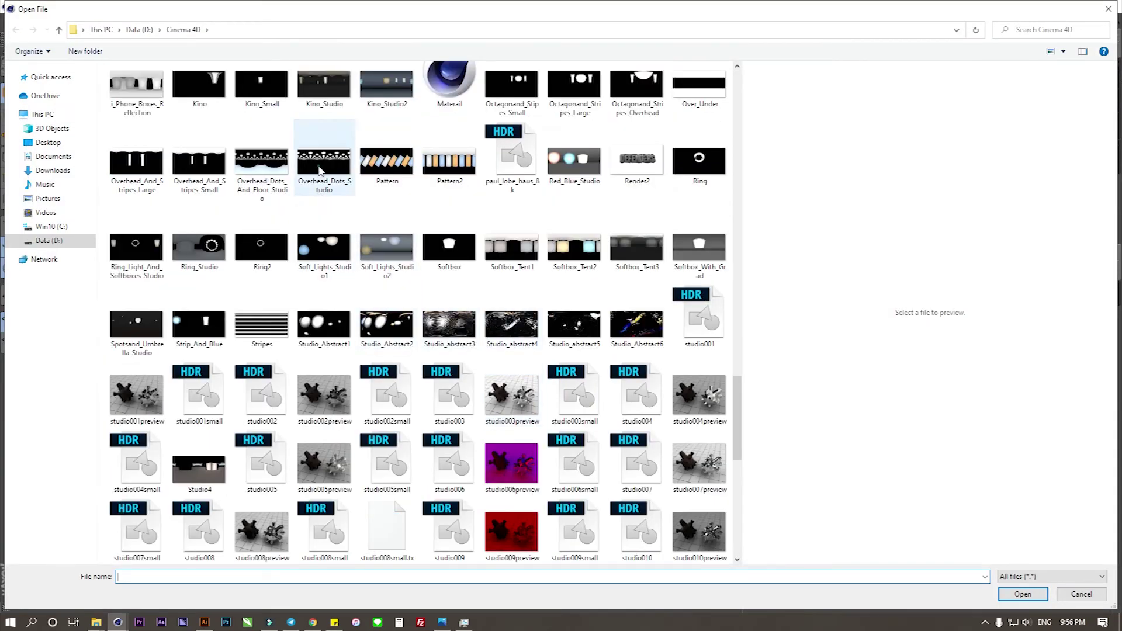
pyautogui.click(627, 352)
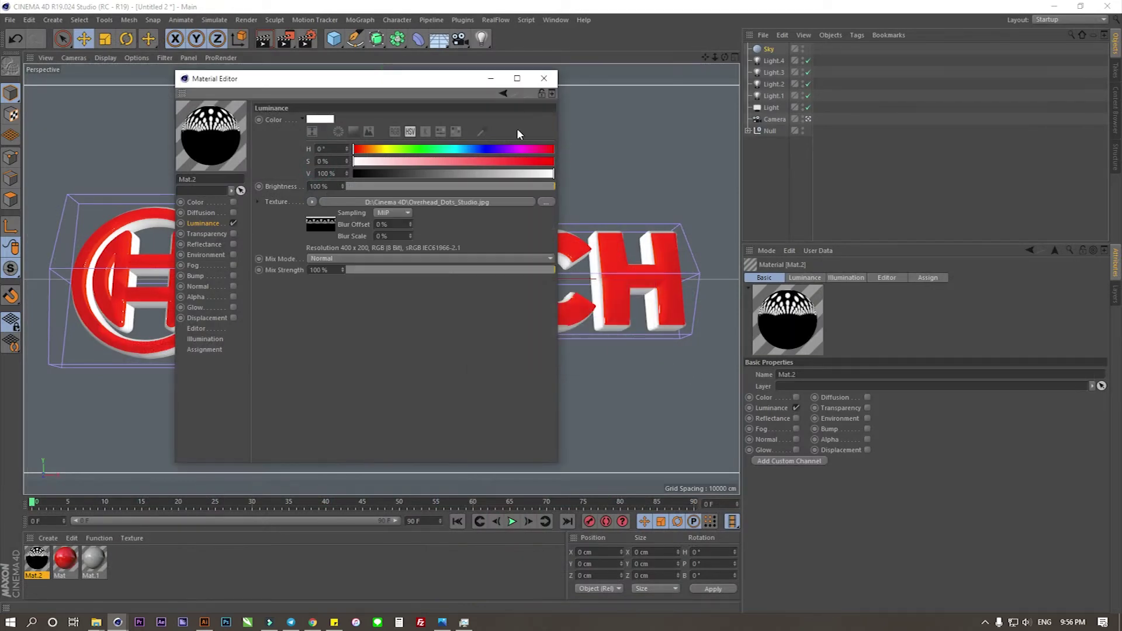
pyautogui.click(544, 79)
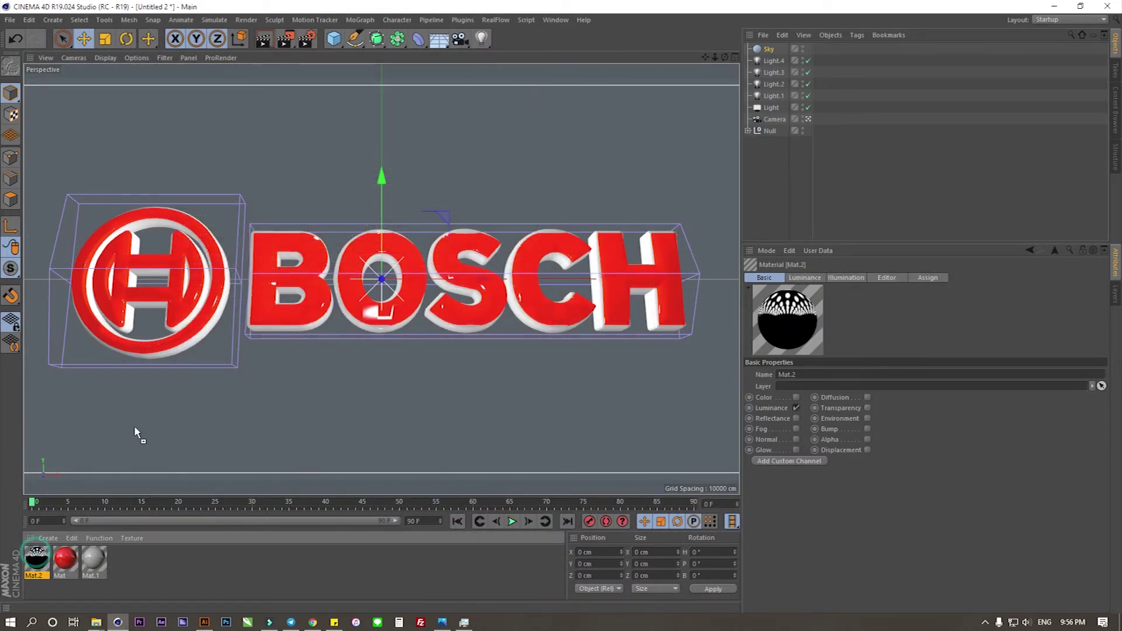
pyautogui.moveTo(37, 559); pyautogui.dragTo(134, 426)
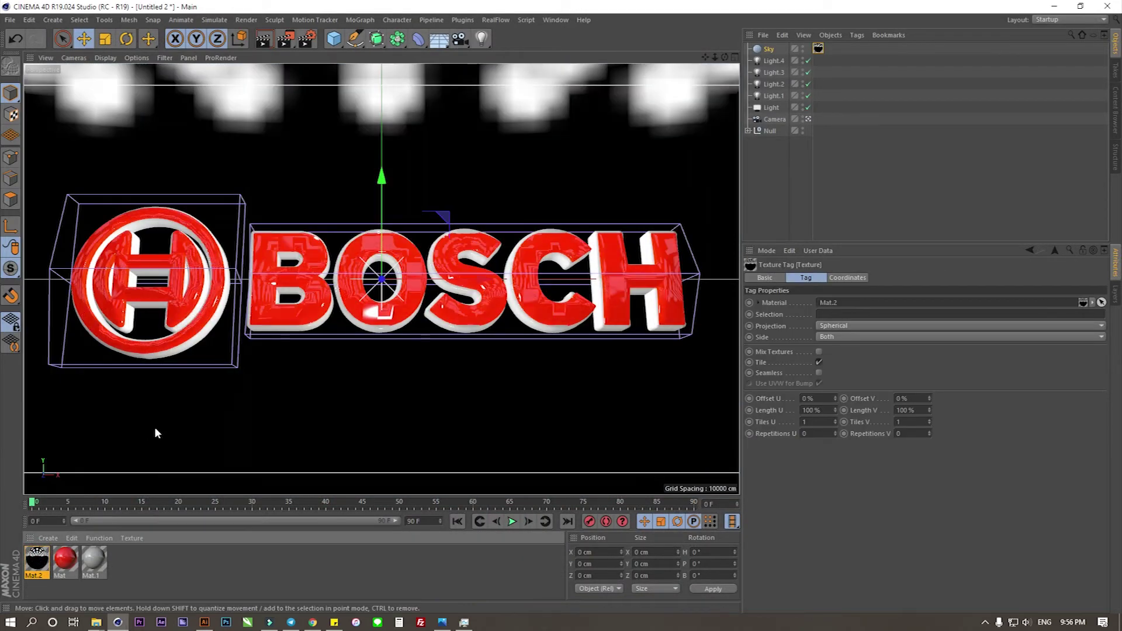
# Add a Compositing tag to the Sky and turn off Seen by Camera
pyautogui.rightClick(779, 53)
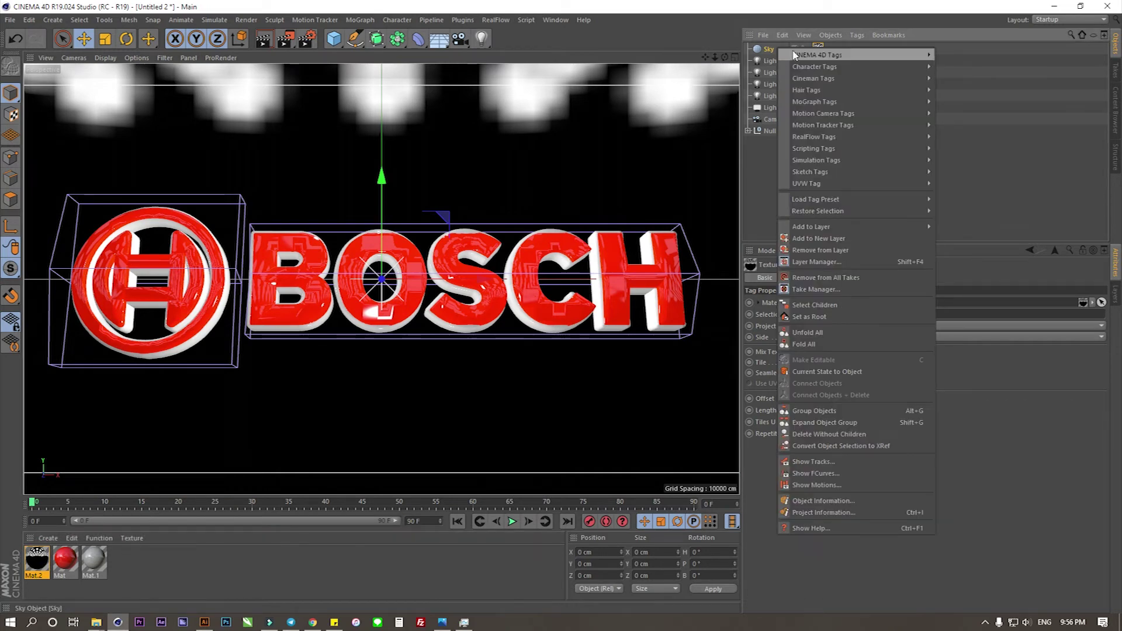
pyautogui.moveTo(817, 54)
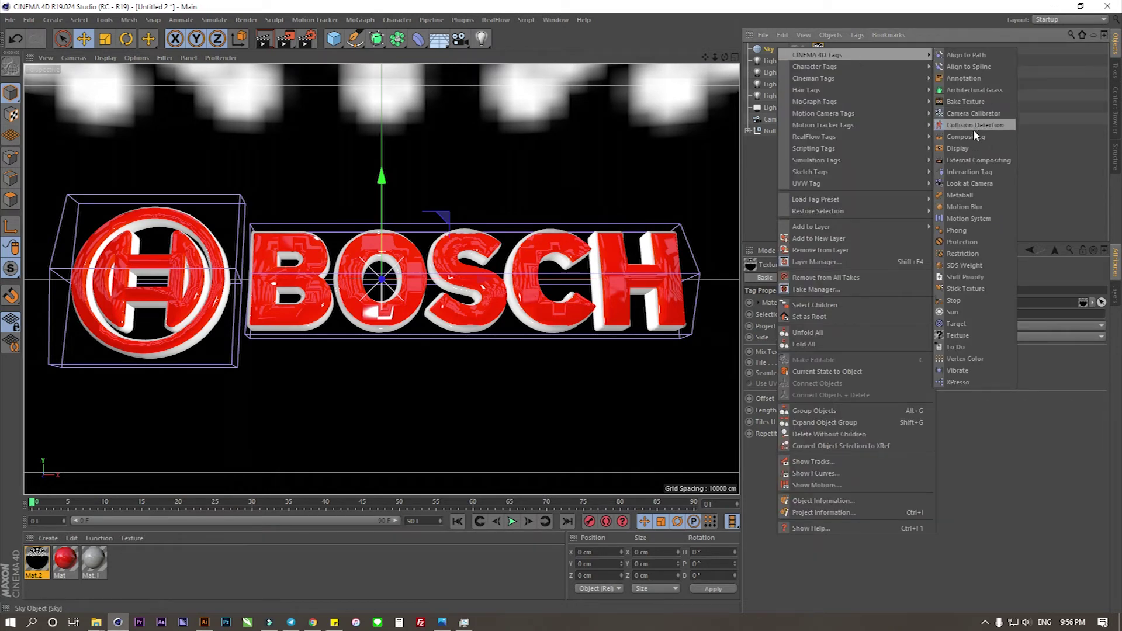
pyautogui.click(971, 135)
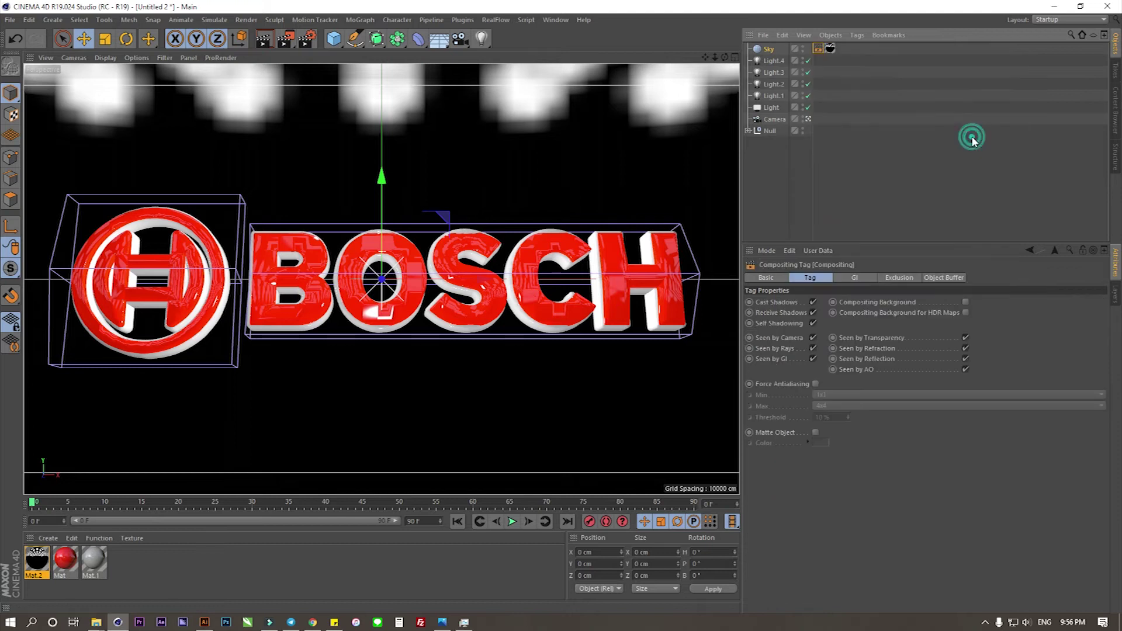
pyautogui.click(813, 338)
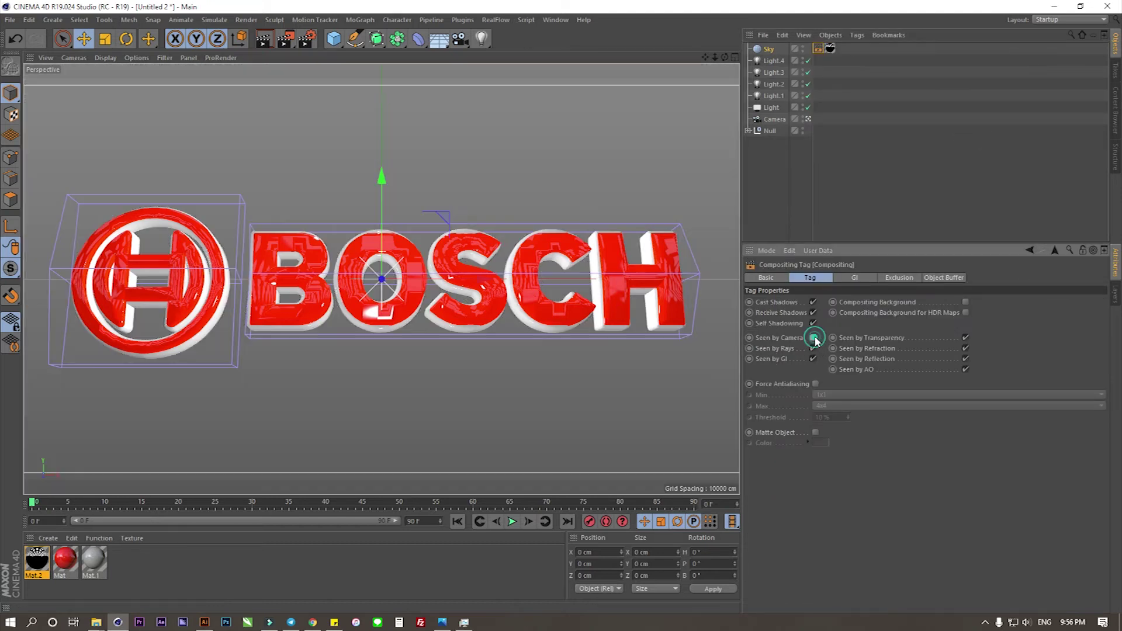
# Rotate the Sky's pitch (R.P) by 43° to shift the letters' reflections
pyautogui.click(768, 50)
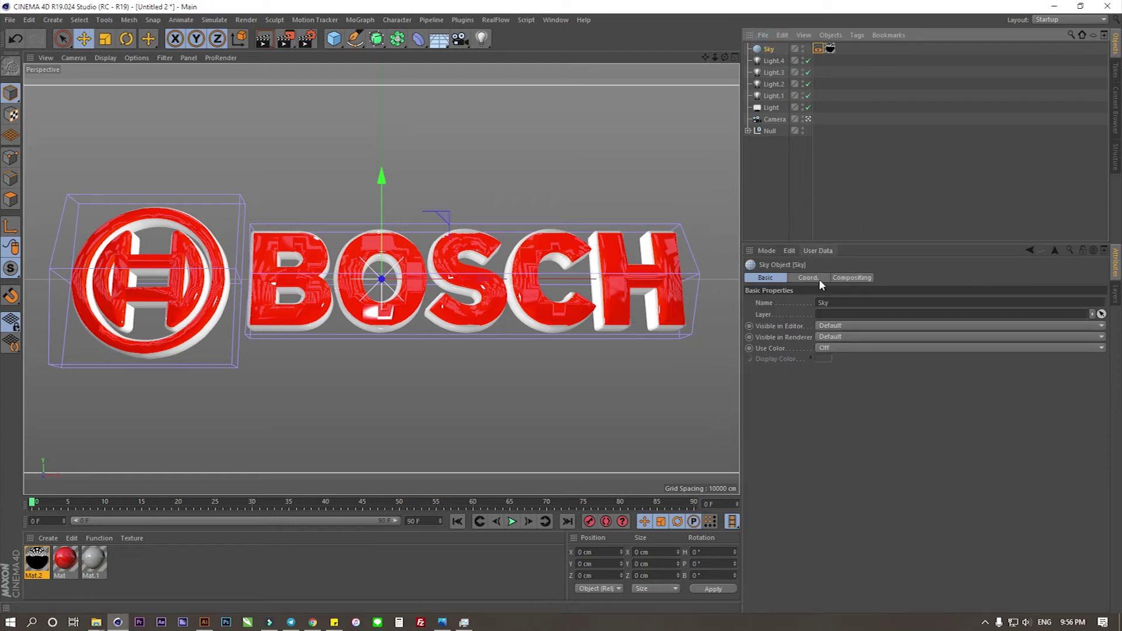
pyautogui.click(808, 277)
pyautogui.moveTo(947, 318)
pyautogui.mouseDown()
pyautogui.moveTo(993, 314)
pyautogui.moveTo(923, 302)
pyautogui.mouseUp()
# Open Mat.1 in Untitled 2 and darken its colour brightness to roughly 37%
pyautogui.click(95, 559)
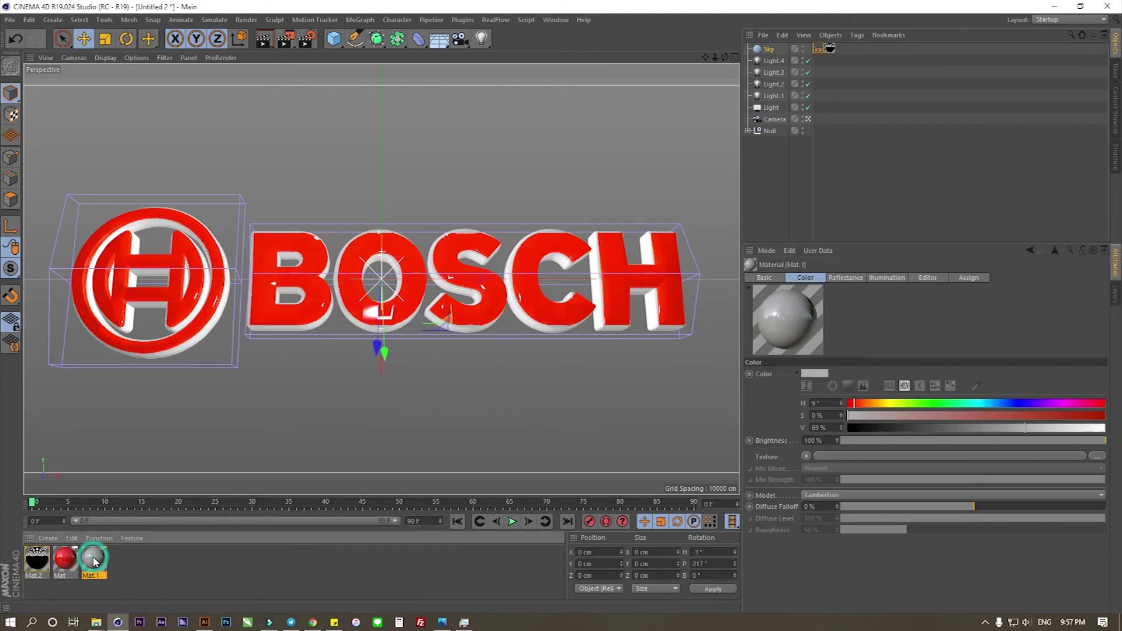
pyautogui.click(980, 428)
pyautogui.moveTo(979, 430); pyautogui.dragTo(947, 438)
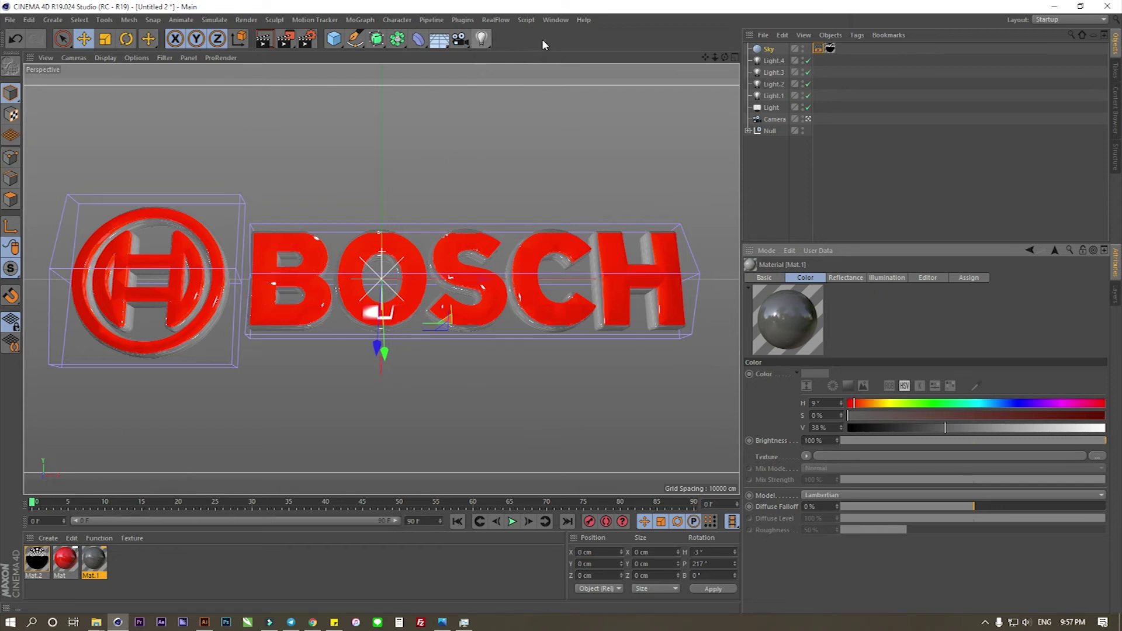
# Check chrome Mat.2's 76% colour brightness in Logo.c4d, then return to Untitled 2
pyautogui.click(566, 20)
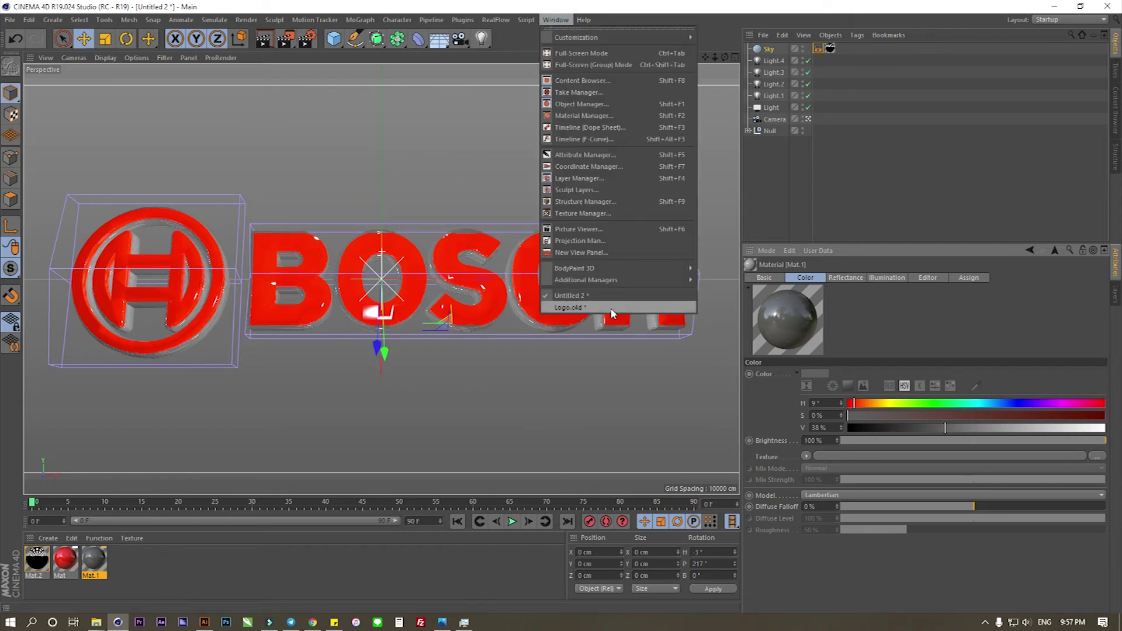
pyautogui.click(610, 308)
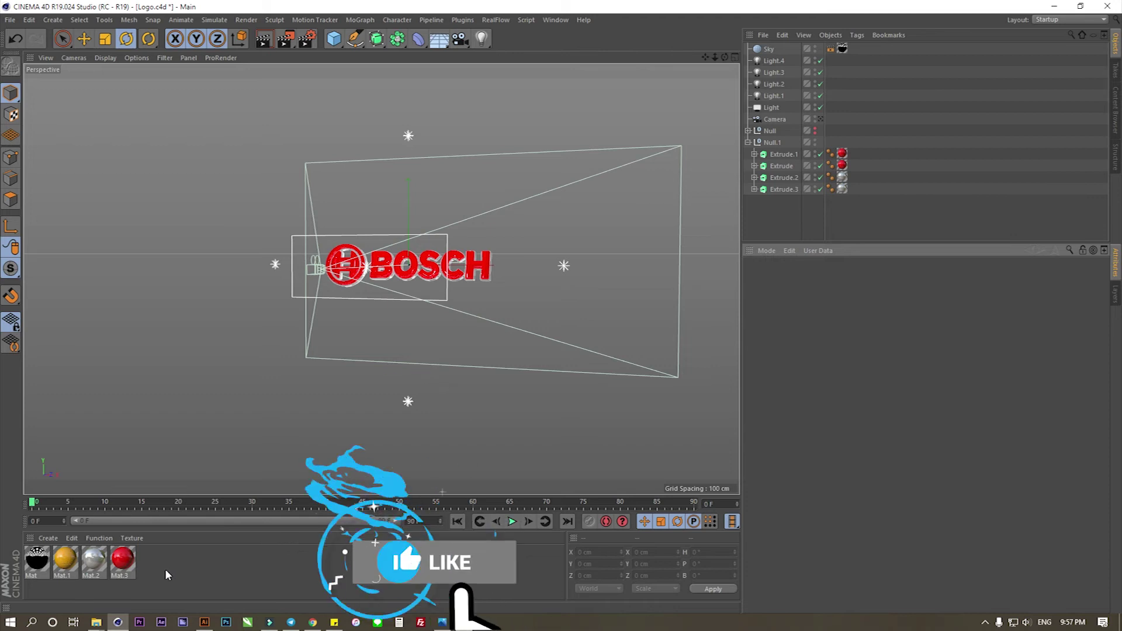
pyautogui.click(93, 562)
pyautogui.doubleClick(93, 562)
pyautogui.click(203, 223)
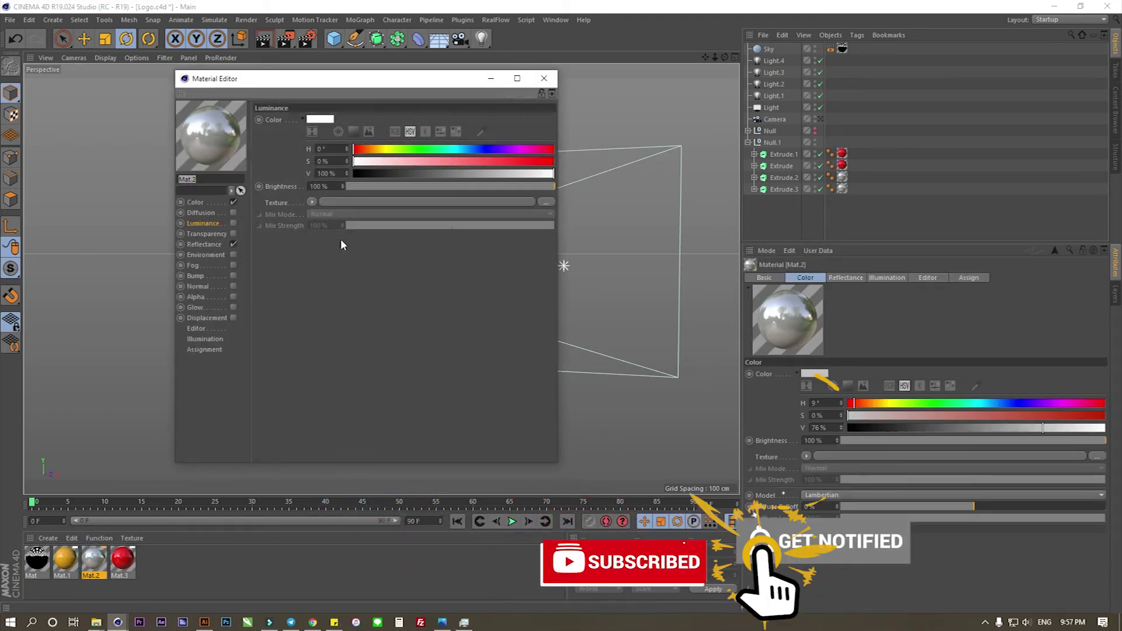
pyautogui.click(212, 202)
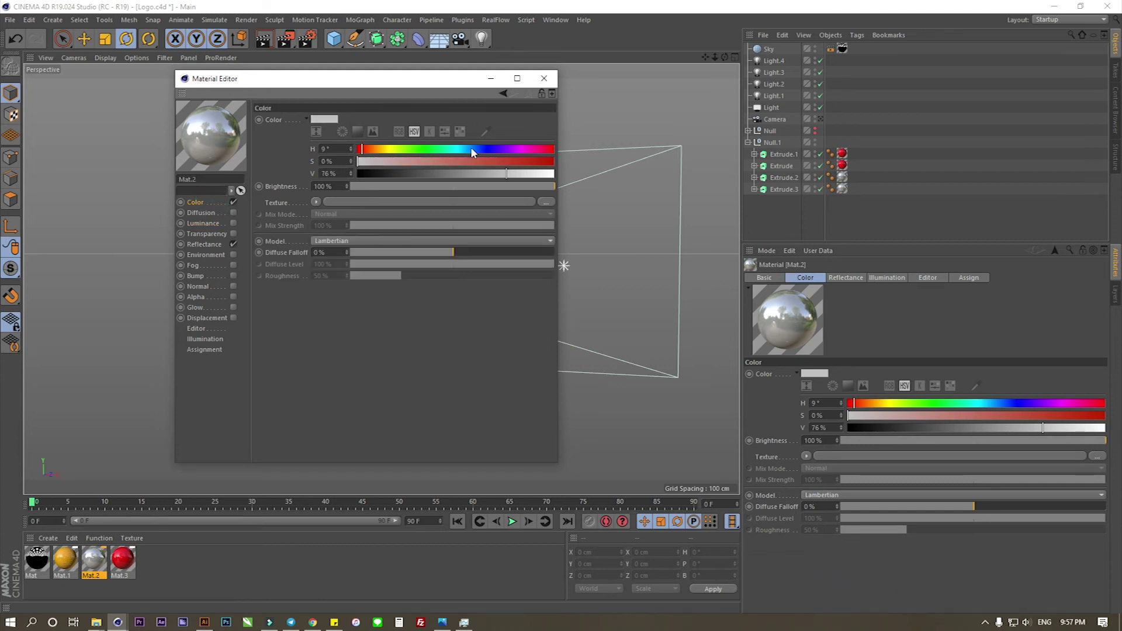
pyautogui.click(339, 173)
pyautogui.click(555, 20)
pyautogui.click(575, 306)
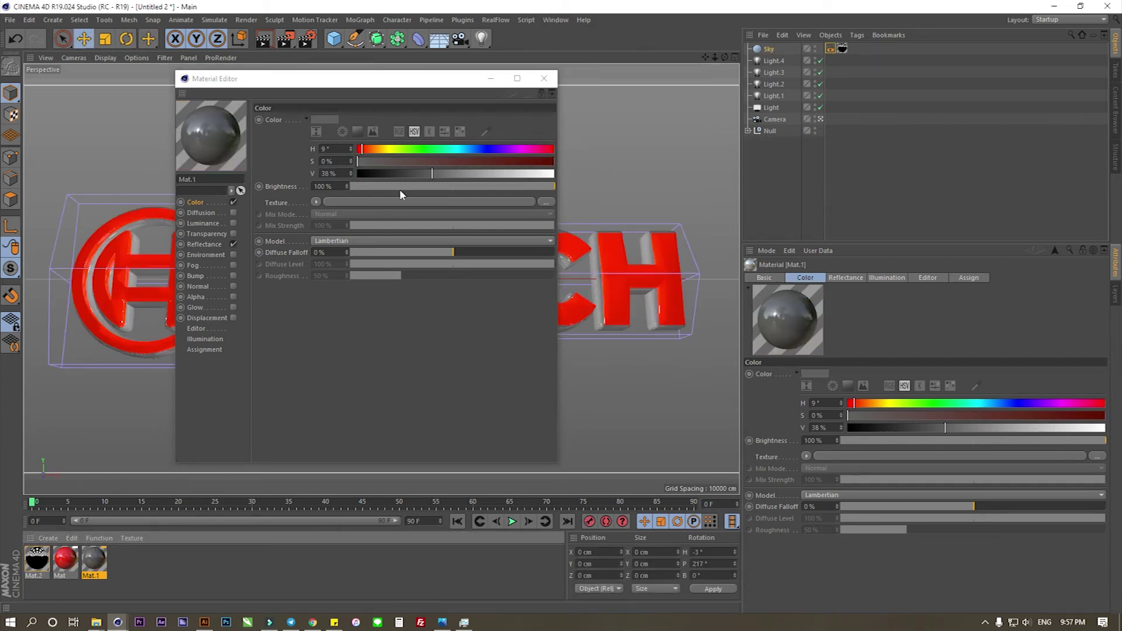
# Set Mat.1's colour brightness to V 76%
pyautogui.click(337, 173)
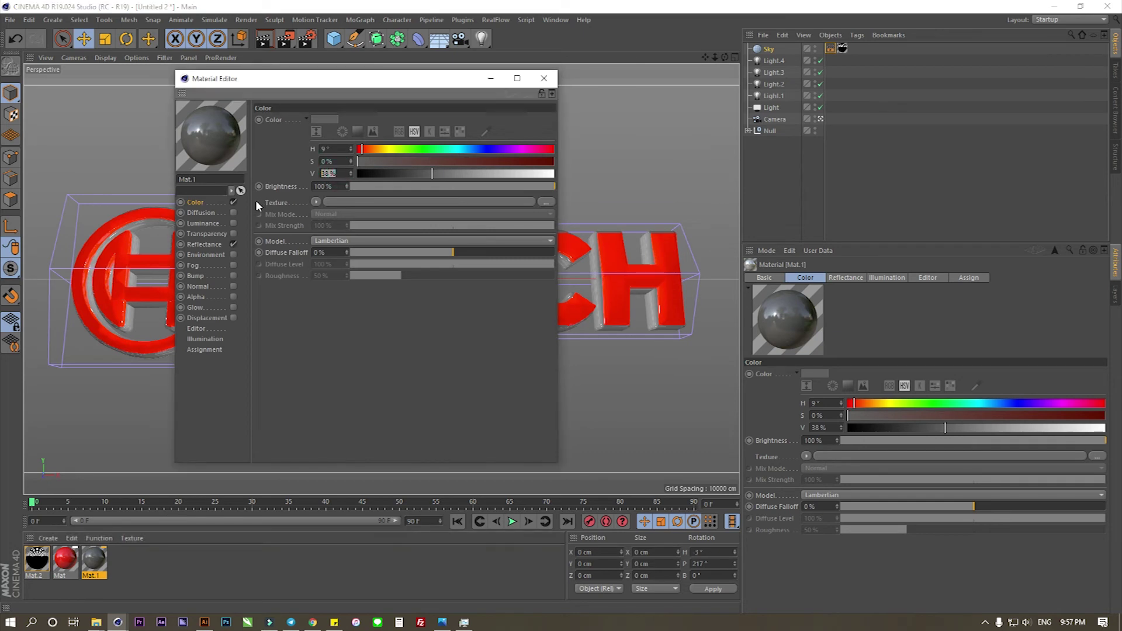
pyautogui.write('76')
pyautogui.press('Return')
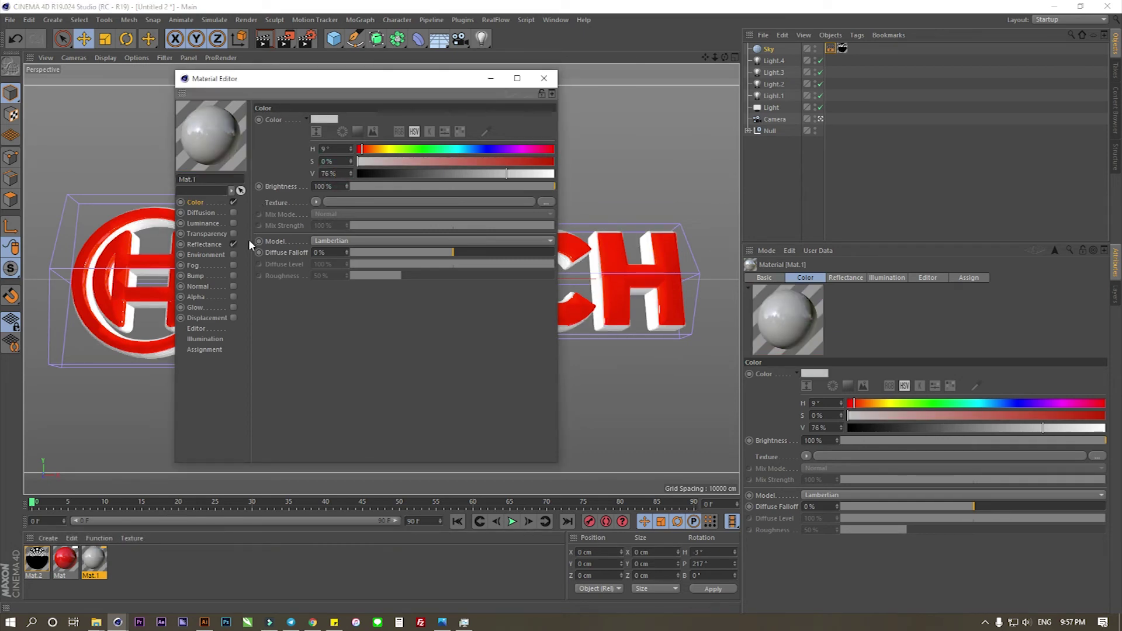
pyautogui.click(331, 149)
pyautogui.click(205, 245)
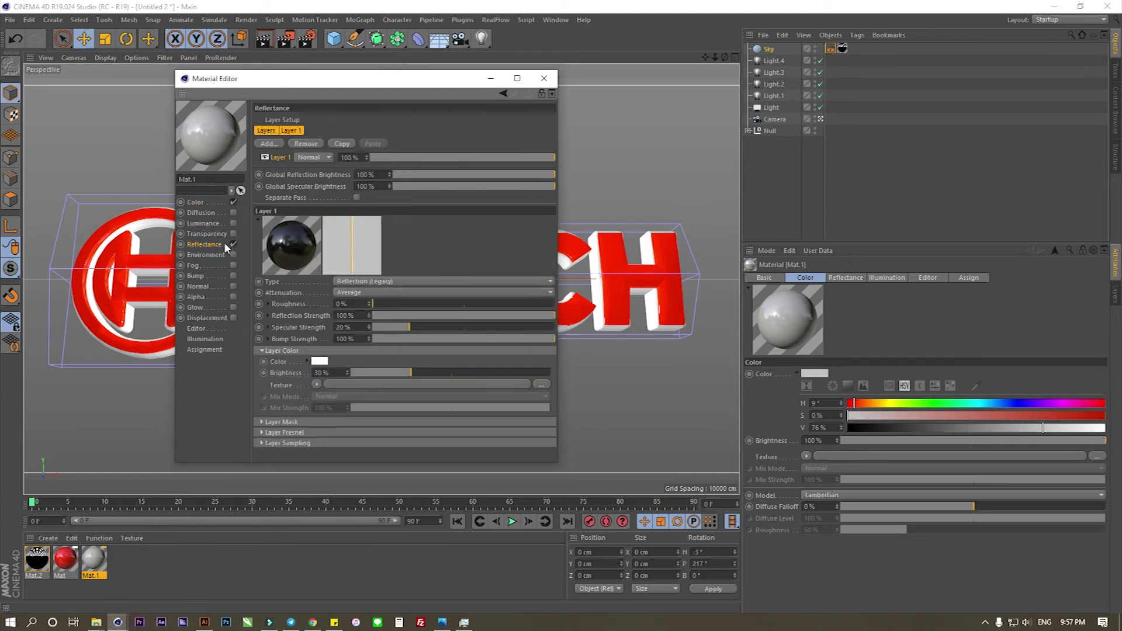
# Look up Mat.2's 24% reflection layer colour in Logo.c4d, then return to Untitled 2
pyautogui.click(555, 20)
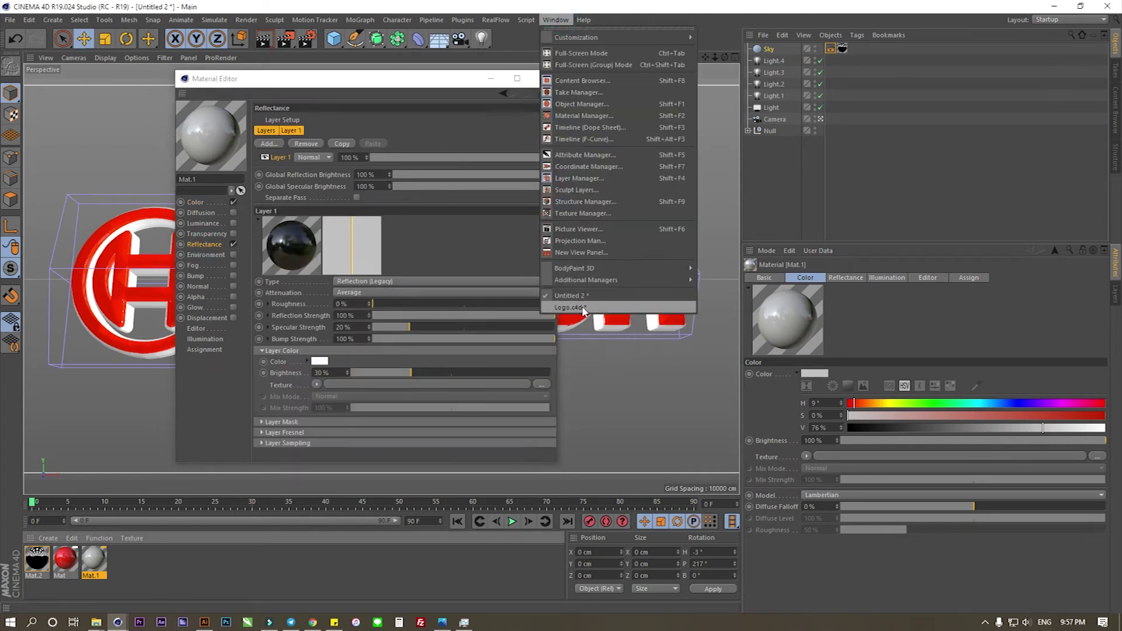
pyautogui.click(581, 307)
pyautogui.click(228, 250)
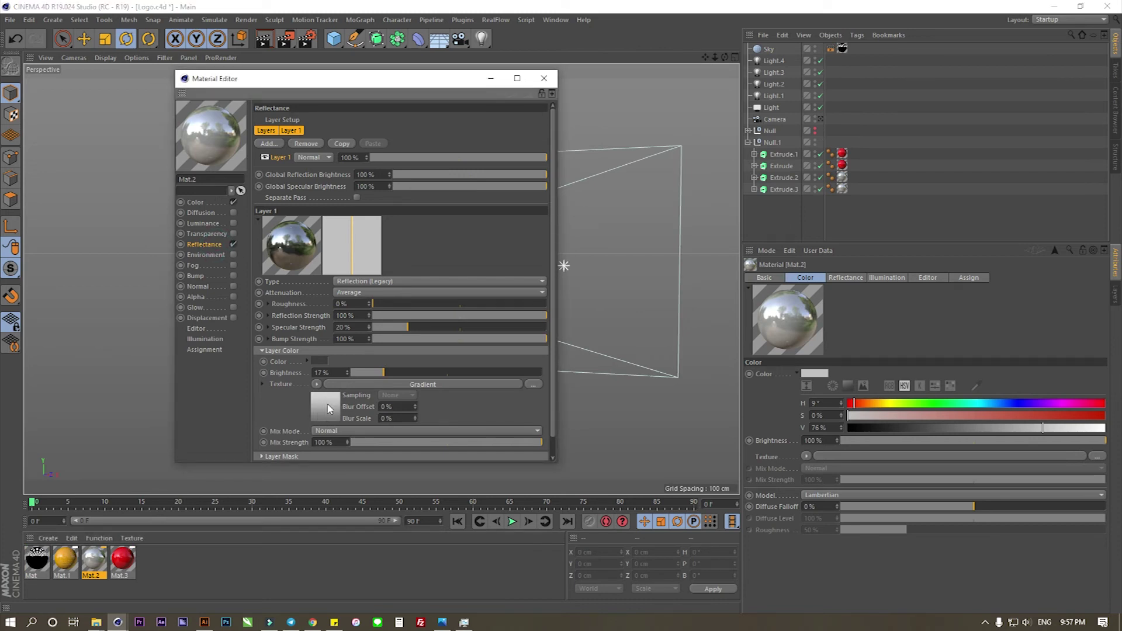
pyautogui.click(316, 363)
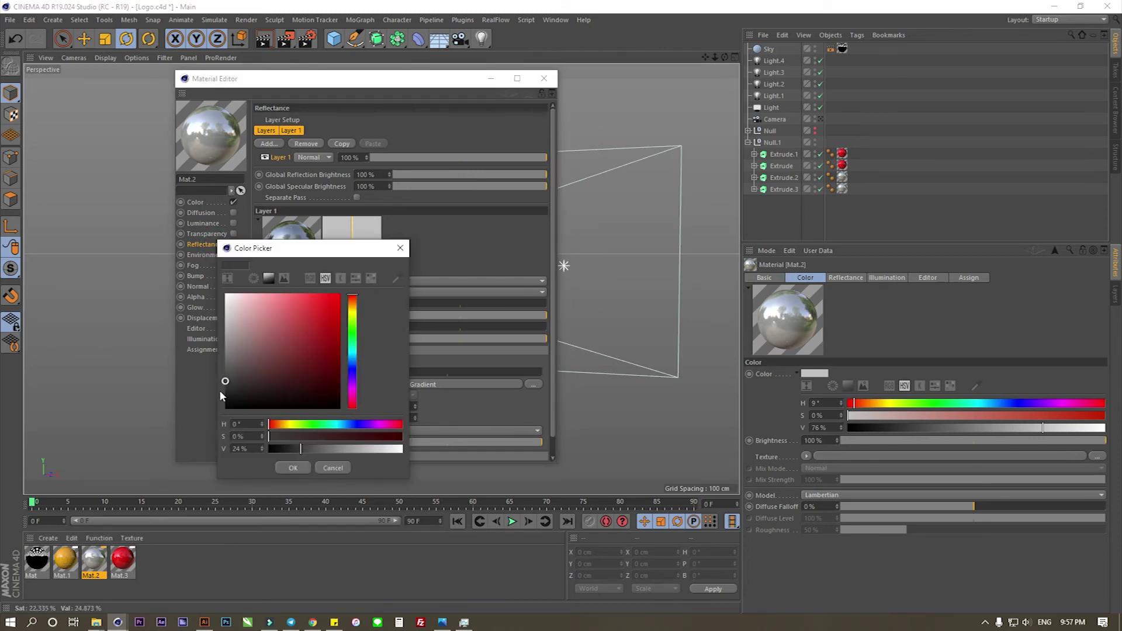
pyautogui.click(248, 448)
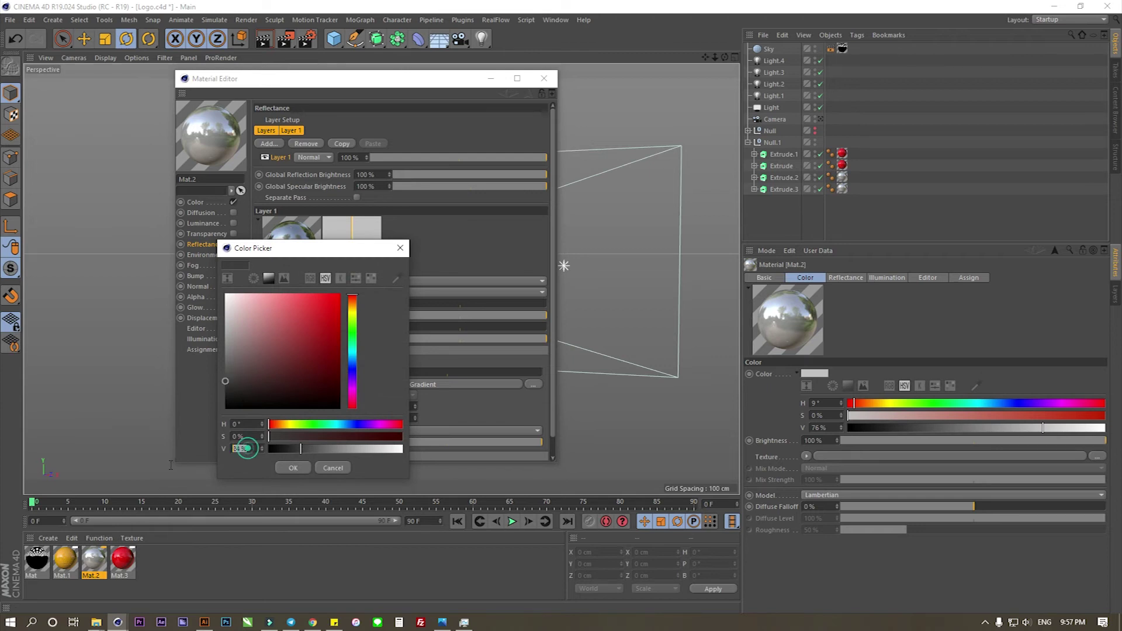
pyautogui.click(291, 467)
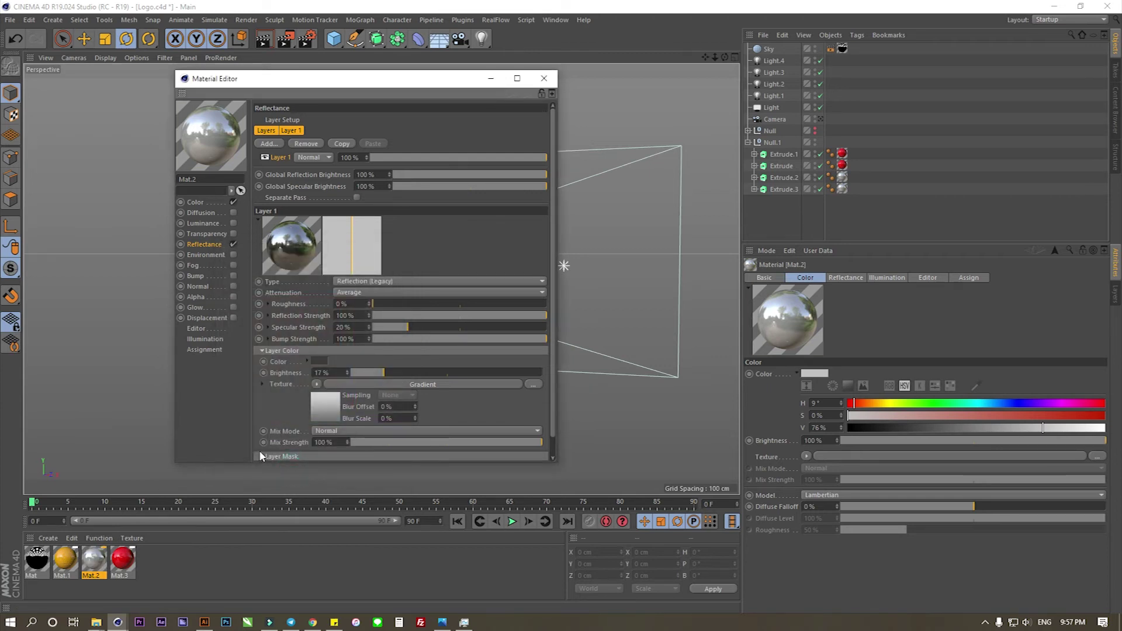
pyautogui.click(555, 20)
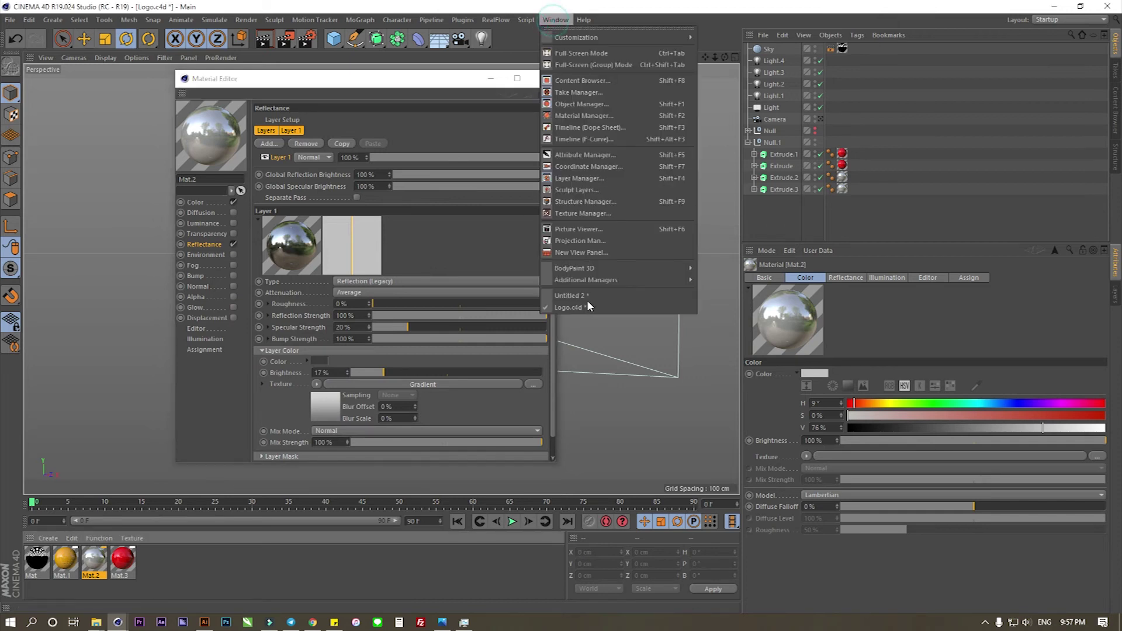
pyautogui.click(576, 296)
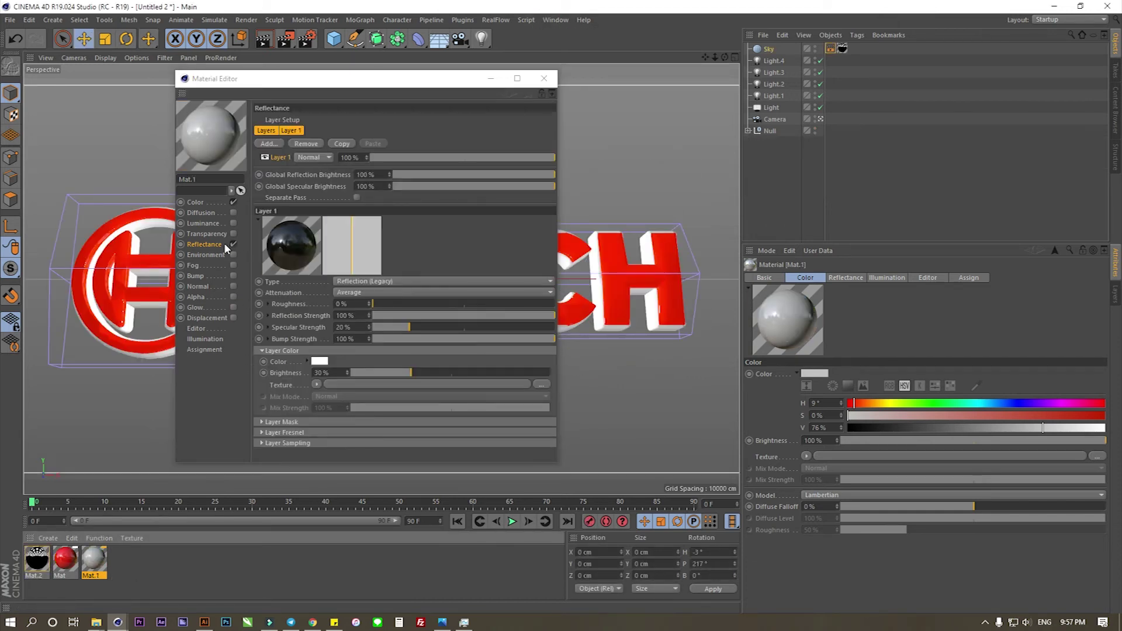
# Load a Gradient texture into Mat.1's reflection layer, set to 2D - V direction
pyautogui.click(225, 249)
pyautogui.click(317, 385)
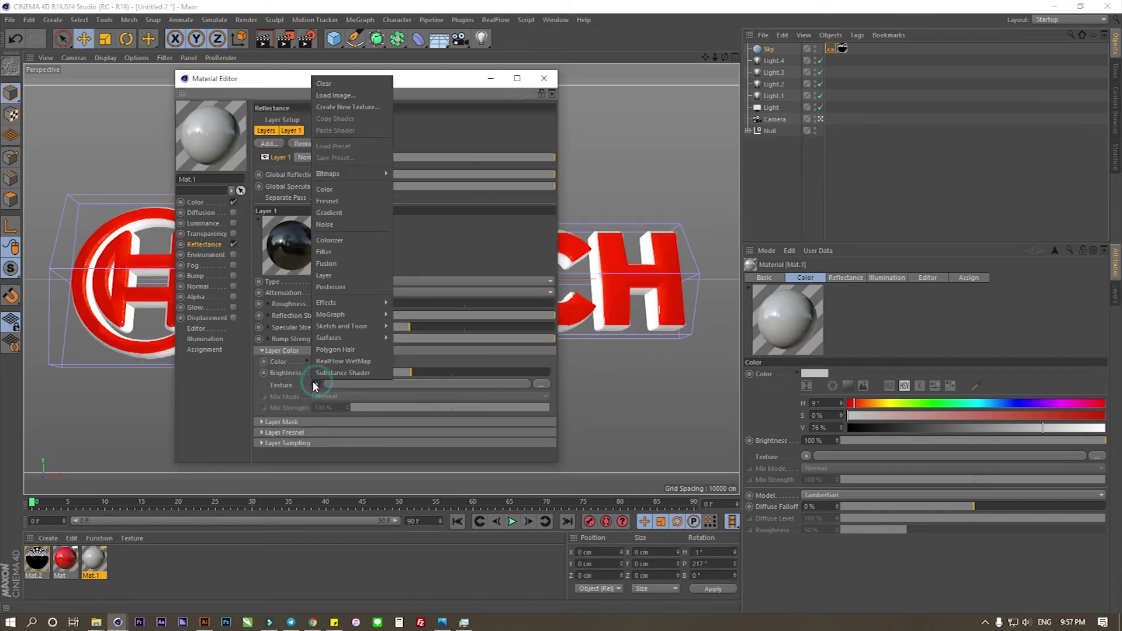
pyautogui.click(331, 213)
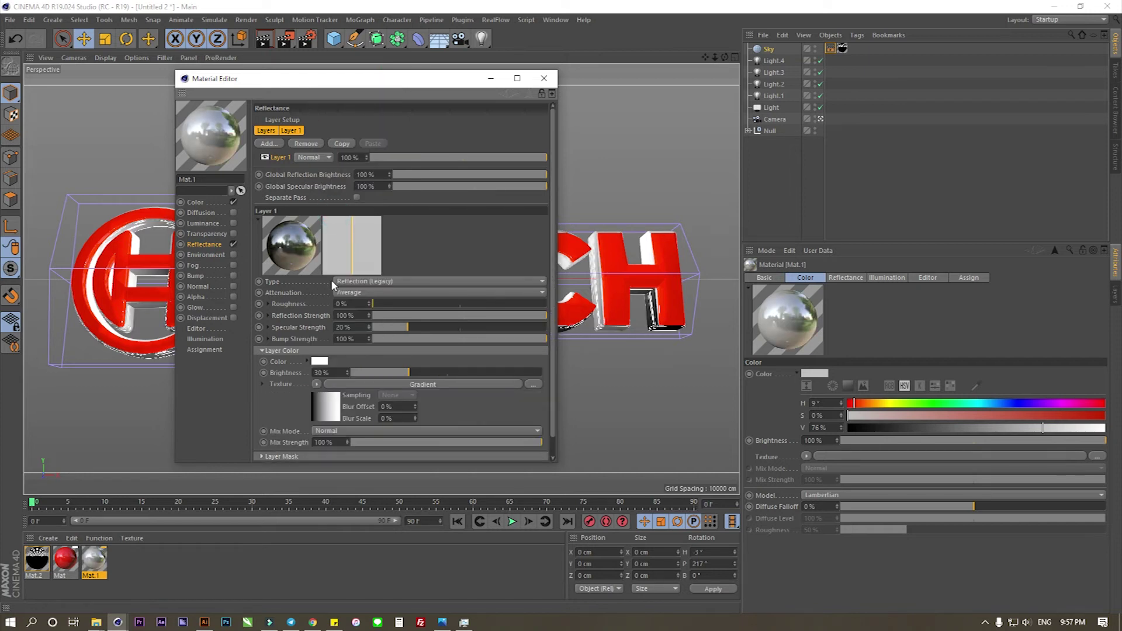
pyautogui.click(368, 384)
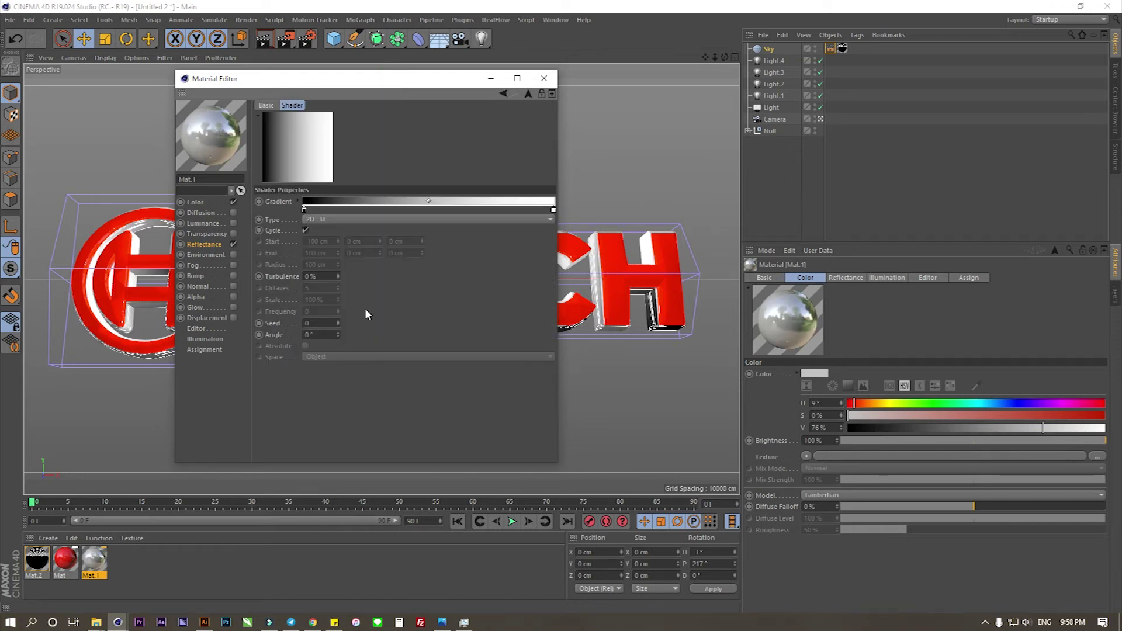
pyautogui.click(324, 217)
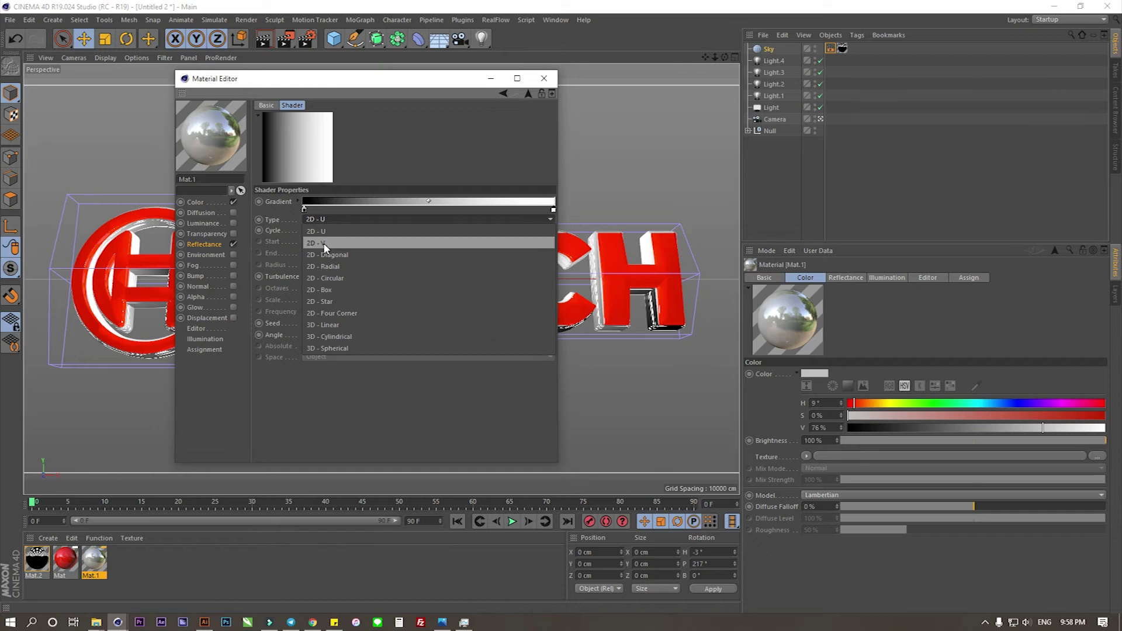
pyautogui.click(323, 243)
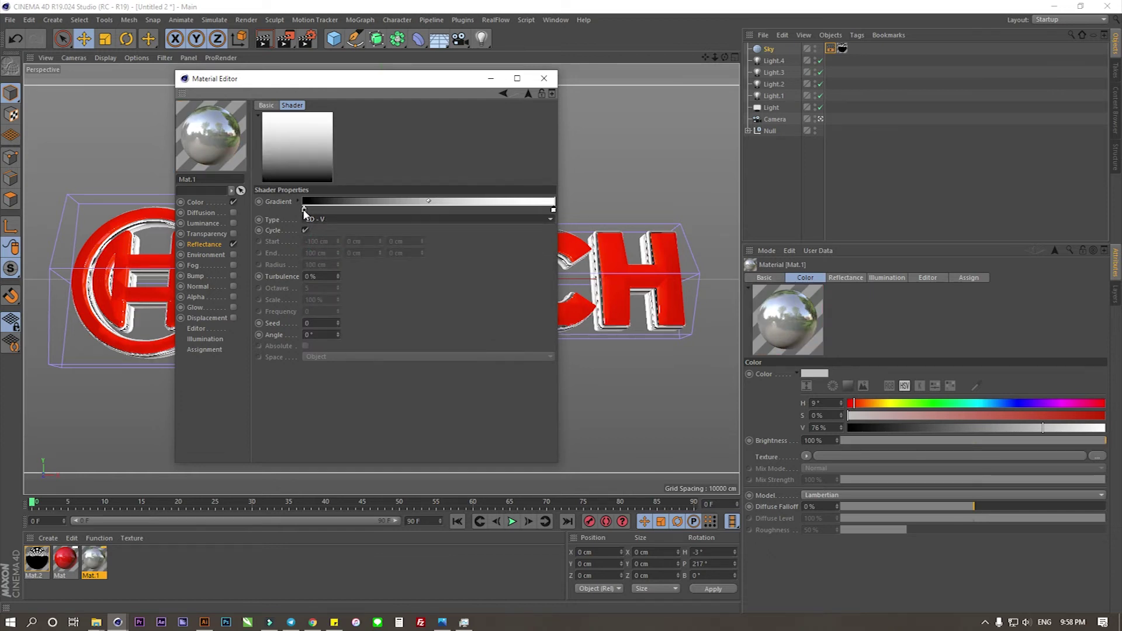
# Grey the gradient's knots: lighten the black end, darken the white end to 85%
pyautogui.doubleClick(304, 210)
pyautogui.click(310, 233)
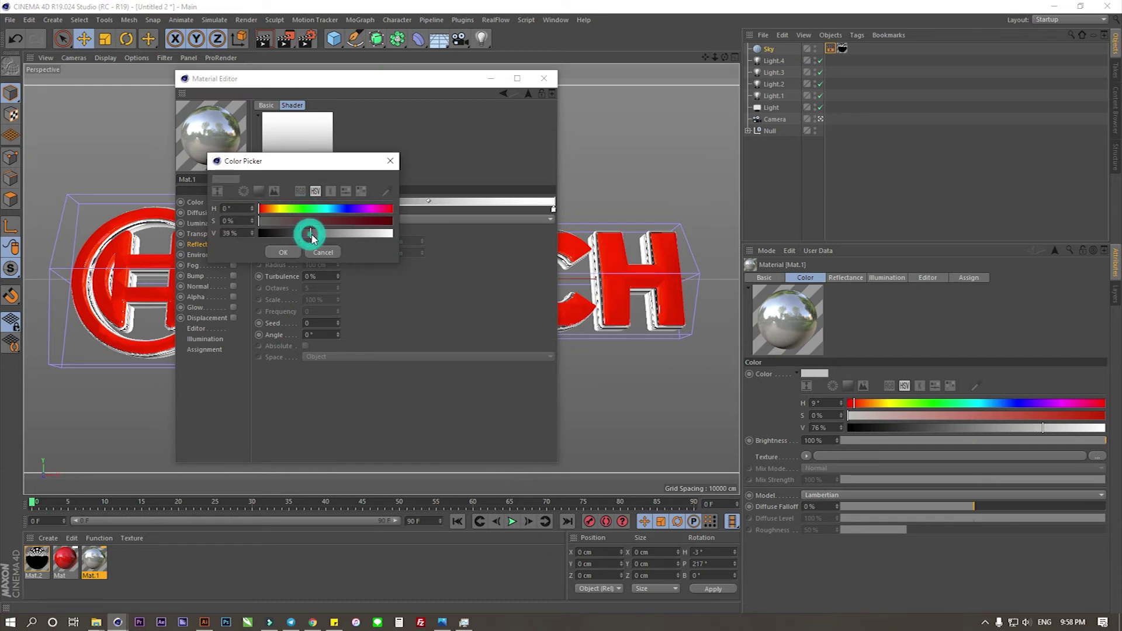
pyautogui.click(282, 252)
pyautogui.doubleClick(553, 211)
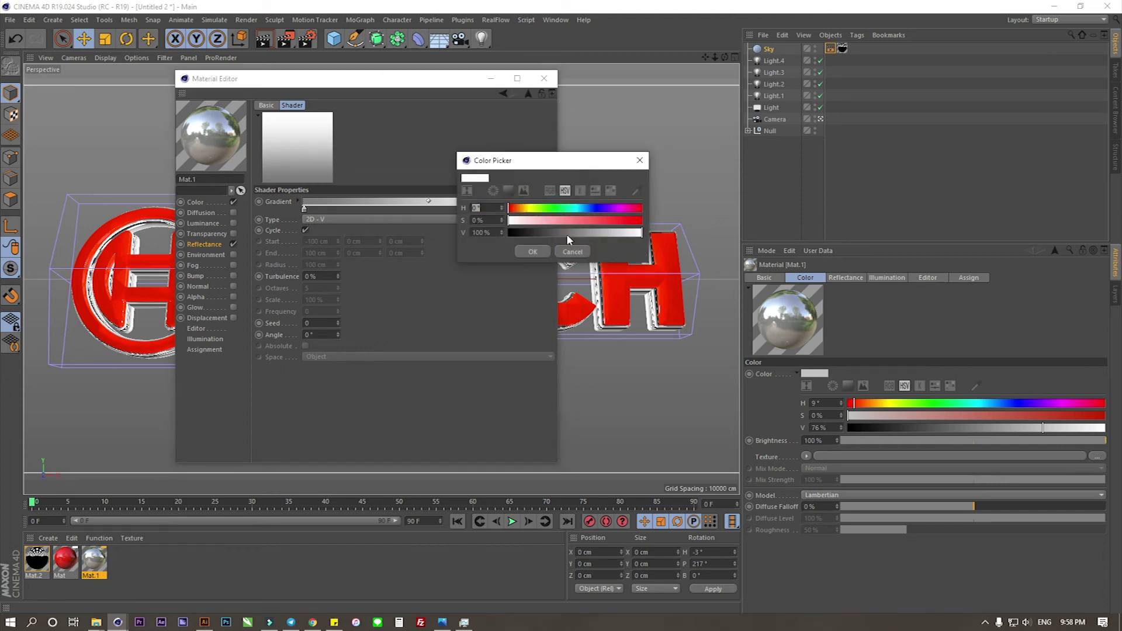
pyautogui.click(621, 232)
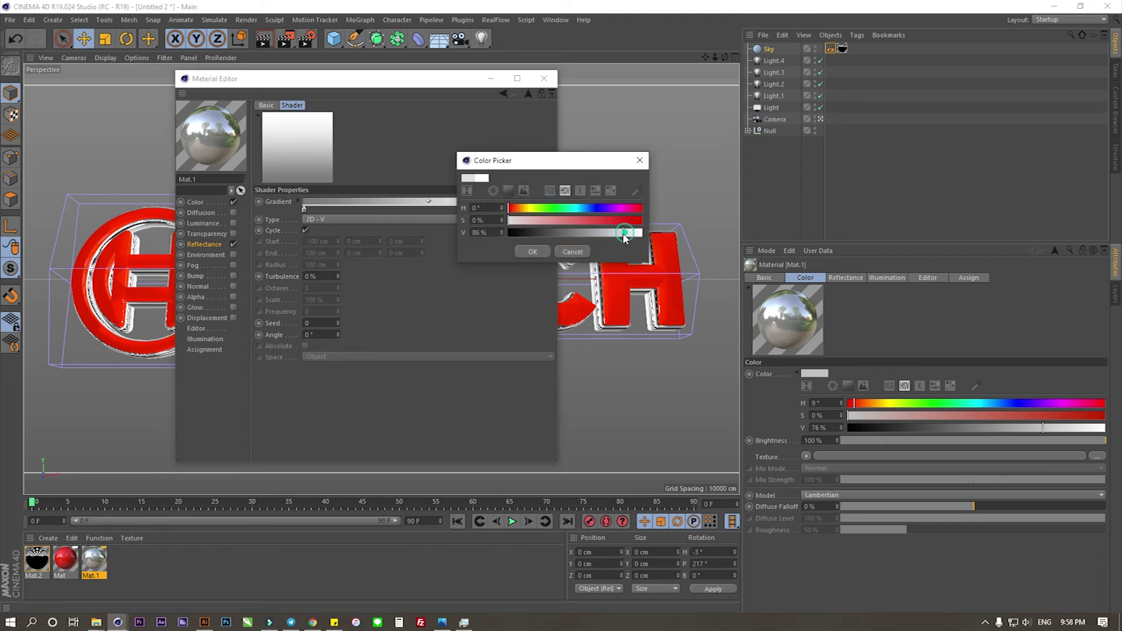
pyautogui.click(535, 252)
# Set Mat.1's reflection layer colour brightness to 24% and close the material editor
pyautogui.click(205, 245)
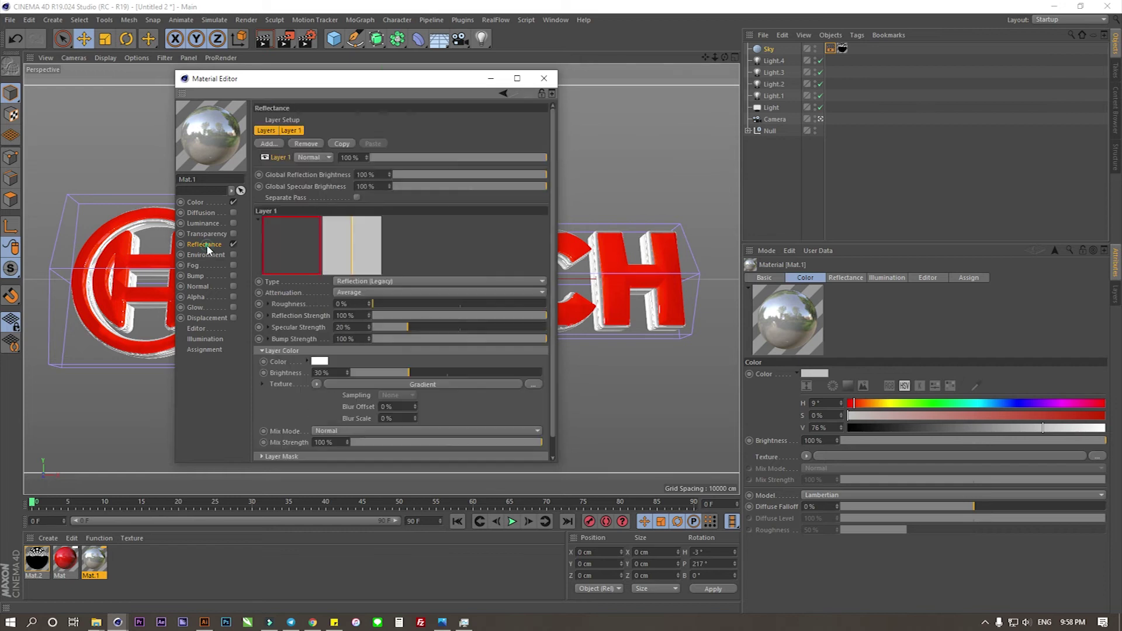
pyautogui.click(316, 361)
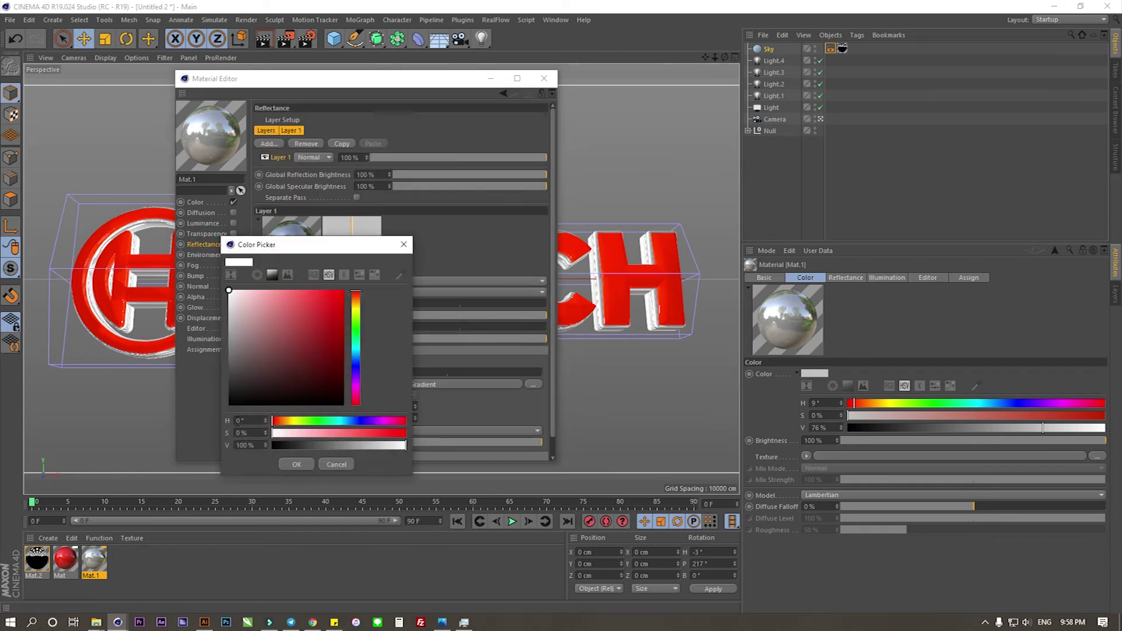
pyautogui.click(246, 444)
pyautogui.press('Return')
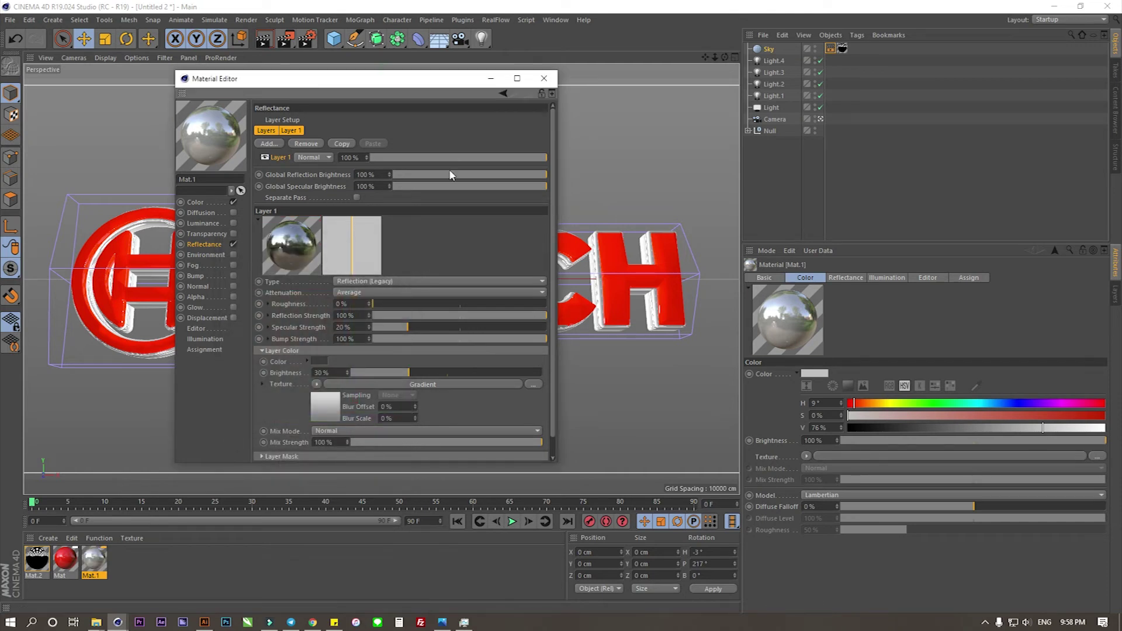
pyautogui.click(543, 79)
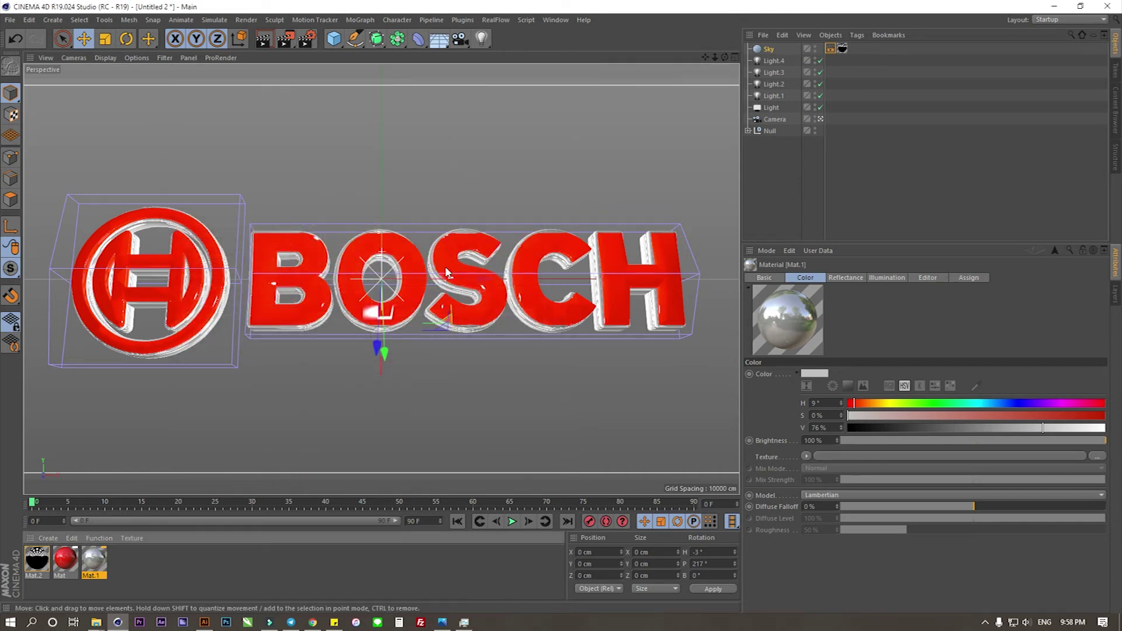
# Drag the Sky's rotation to 187° pitch and 0° heading to reposition the reflections
pyautogui.click(769, 49)
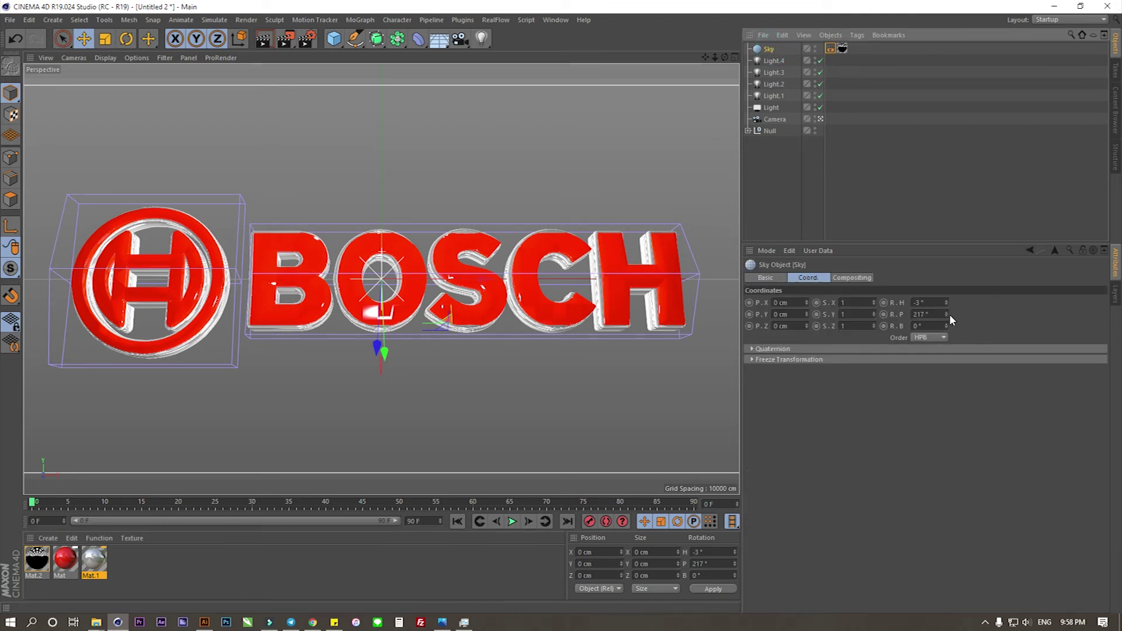
pyautogui.moveTo(946, 314); pyautogui.dragTo(946, 310)
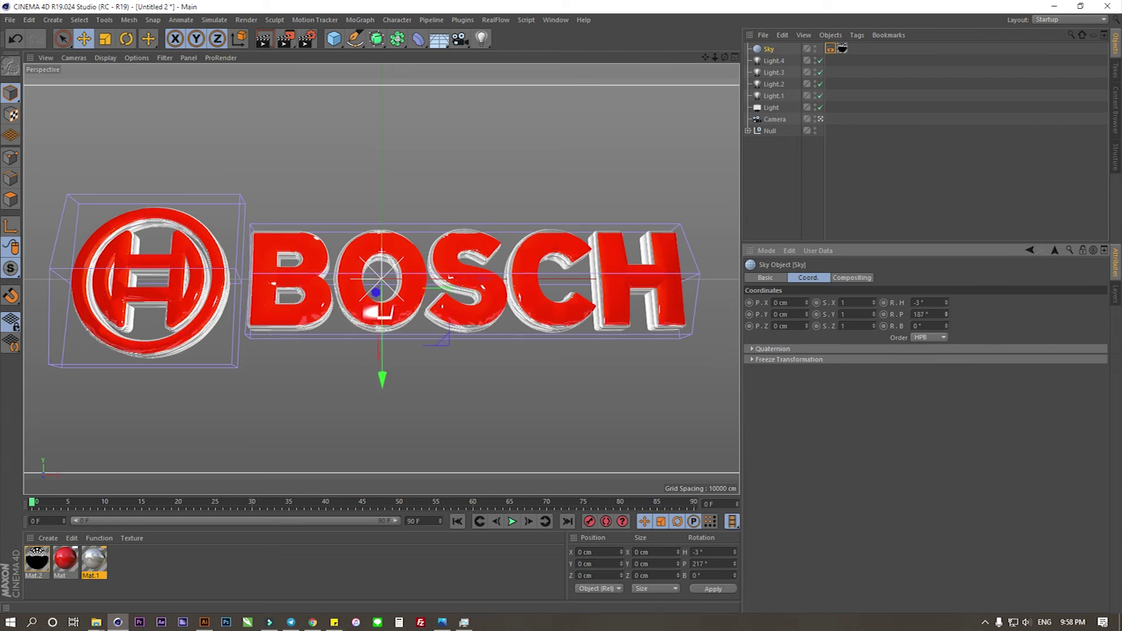
pyautogui.moveTo(946, 302); pyautogui.dragTo(946, 307)
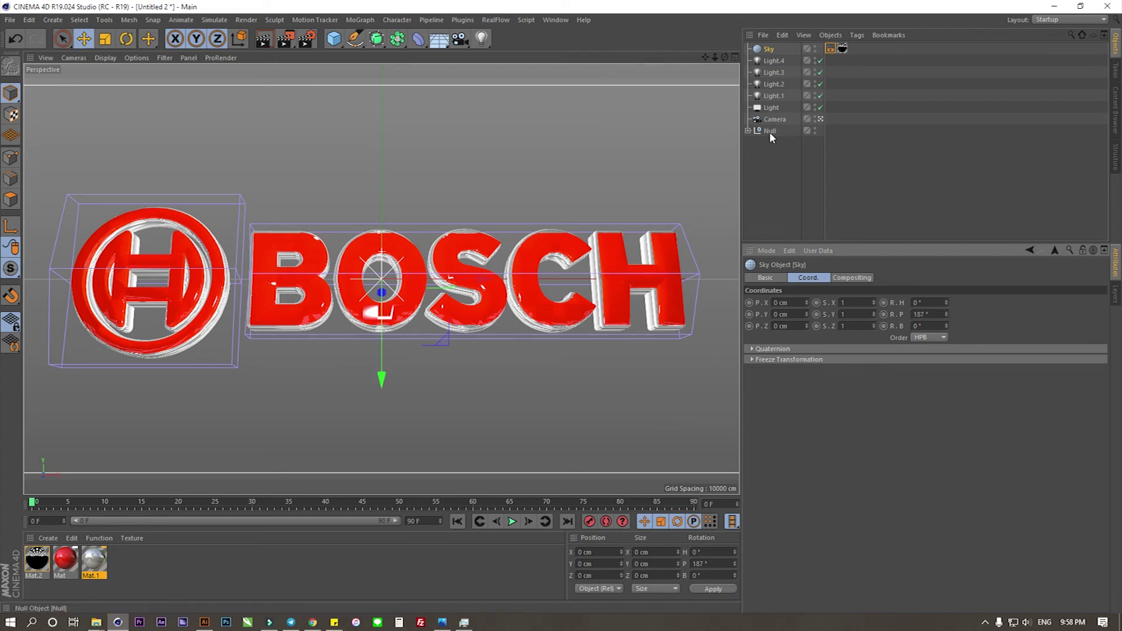
# Deepen Extrude and Extrude.1 to 30 cm and centre Extrude.1's axis at X 3.116 cm
pyautogui.click(749, 130)
pyautogui.keyDown('ctrl'); pyautogui.click(783, 154); pyautogui.keyUp('ctrl')
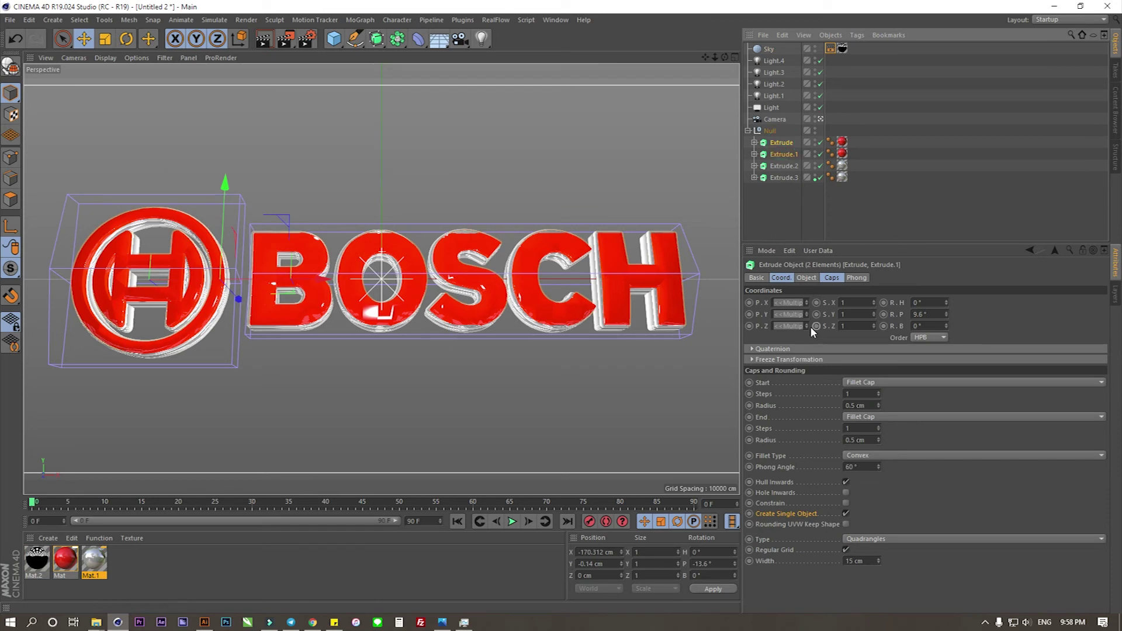
pyautogui.click(806, 278)
pyautogui.keyDown('shift'); pyautogui.click(832, 278); pyautogui.keyUp('shift')
pyautogui.click(910, 302)
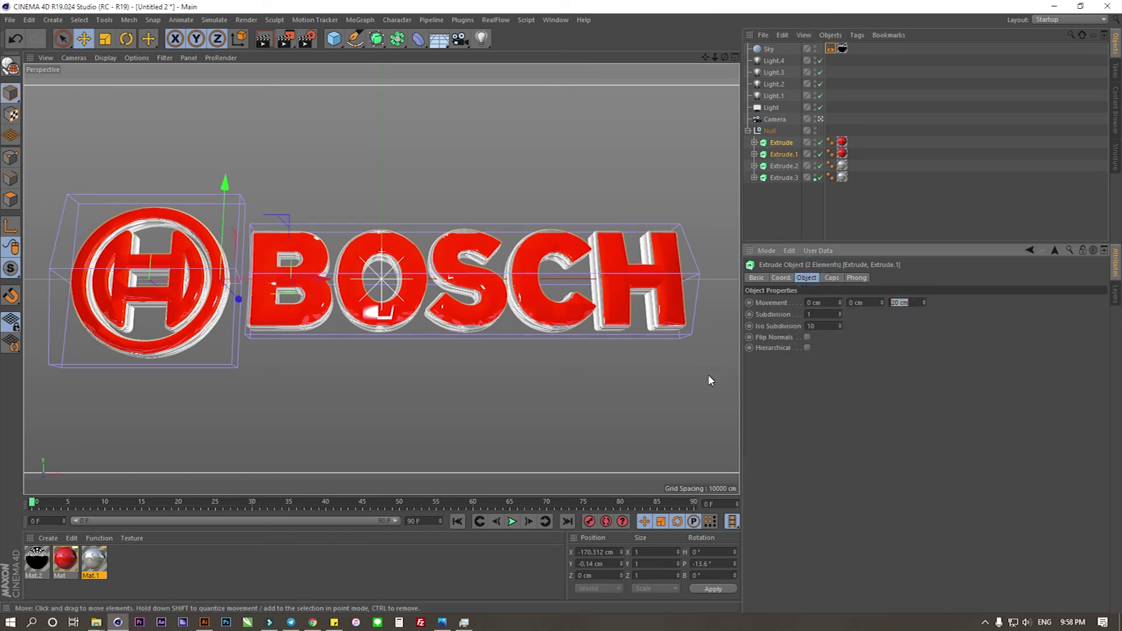
pyautogui.press('Return')
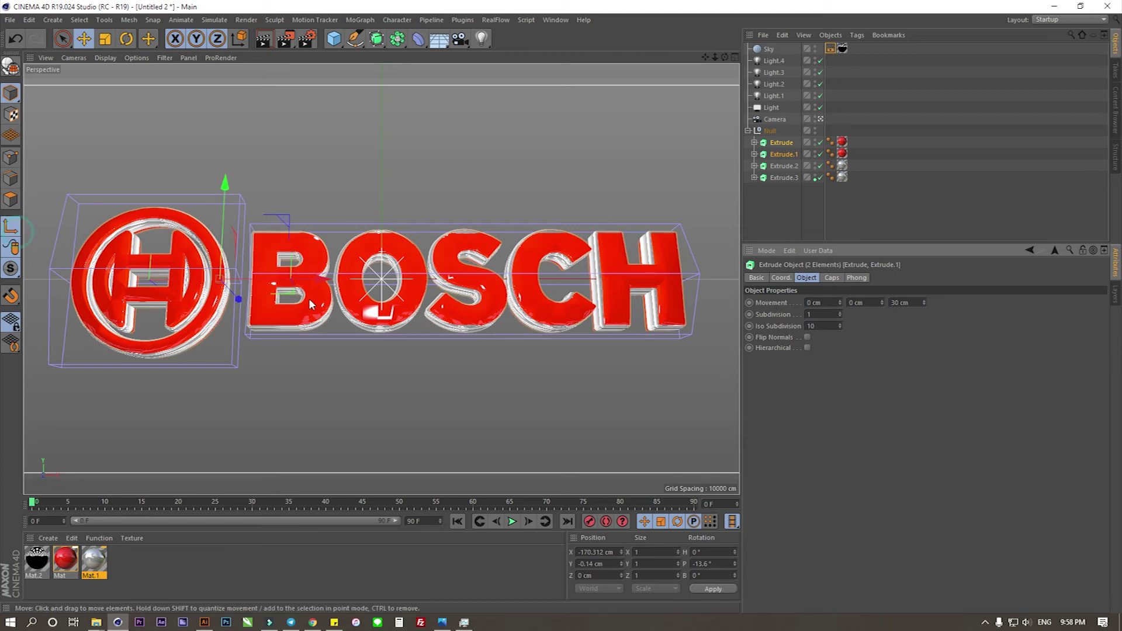
pyautogui.moveTo(323, 282); pyautogui.dragTo(485, 275)
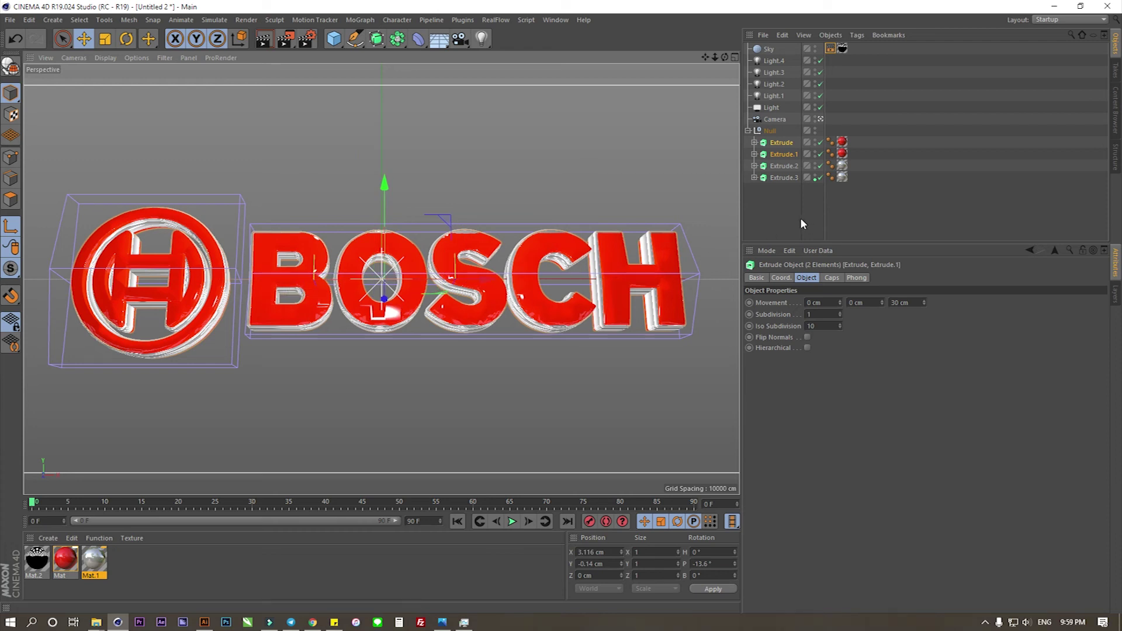
pyautogui.click(783, 154)
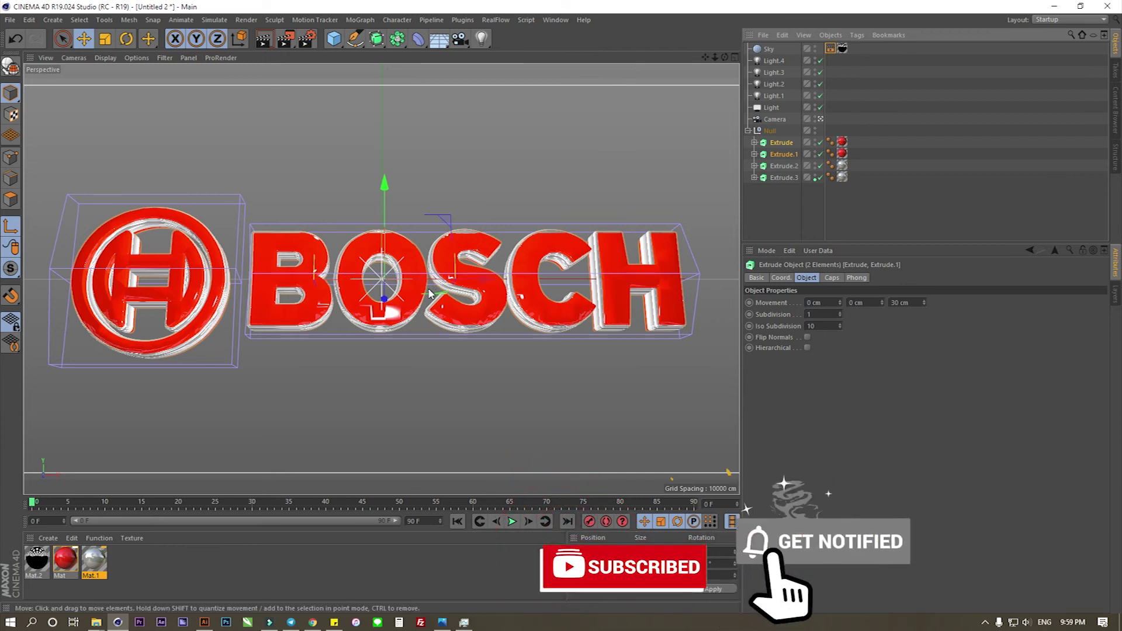
# Orbit to an angled view and nudge the BOSCH lettering in depth, undoing the move
pyautogui.click(820, 118)
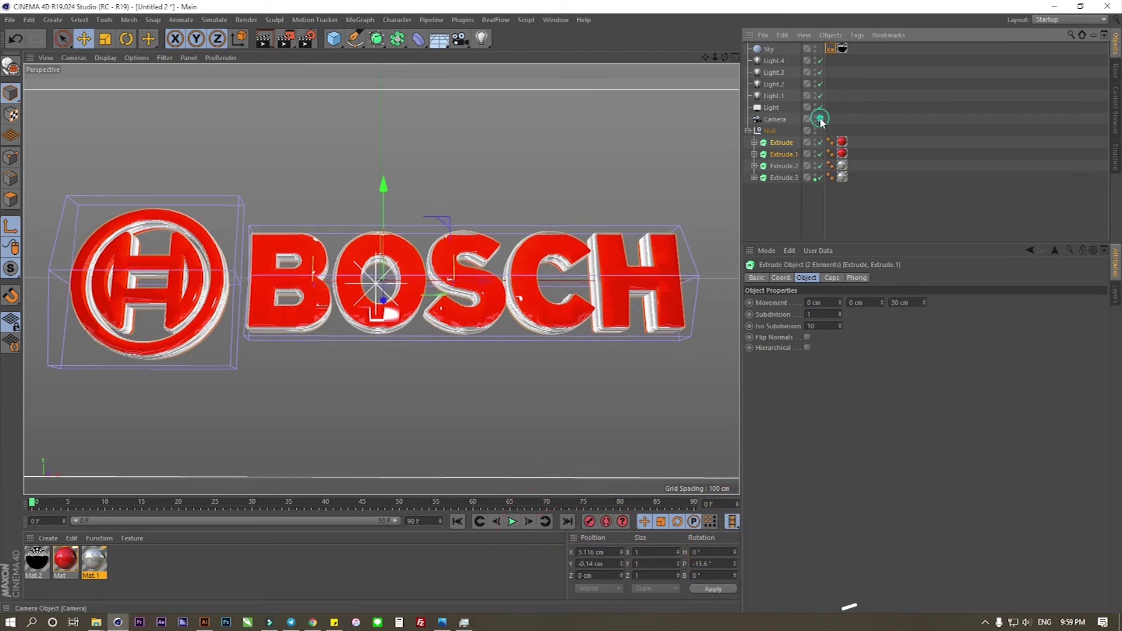
pyautogui.moveTo(444, 257)
pyautogui.keyDown('alt'); pyautogui.mouseDown()
pyautogui.moveTo(531, 253)
pyautogui.moveTo(528, 381)
pyautogui.moveTo(580, 318)
pyautogui.moveTo(590, 344)
pyautogui.moveTo(563, 326)
pyautogui.moveTo(533, 240)
pyautogui.mouseUp(); pyautogui.keyUp('alt')
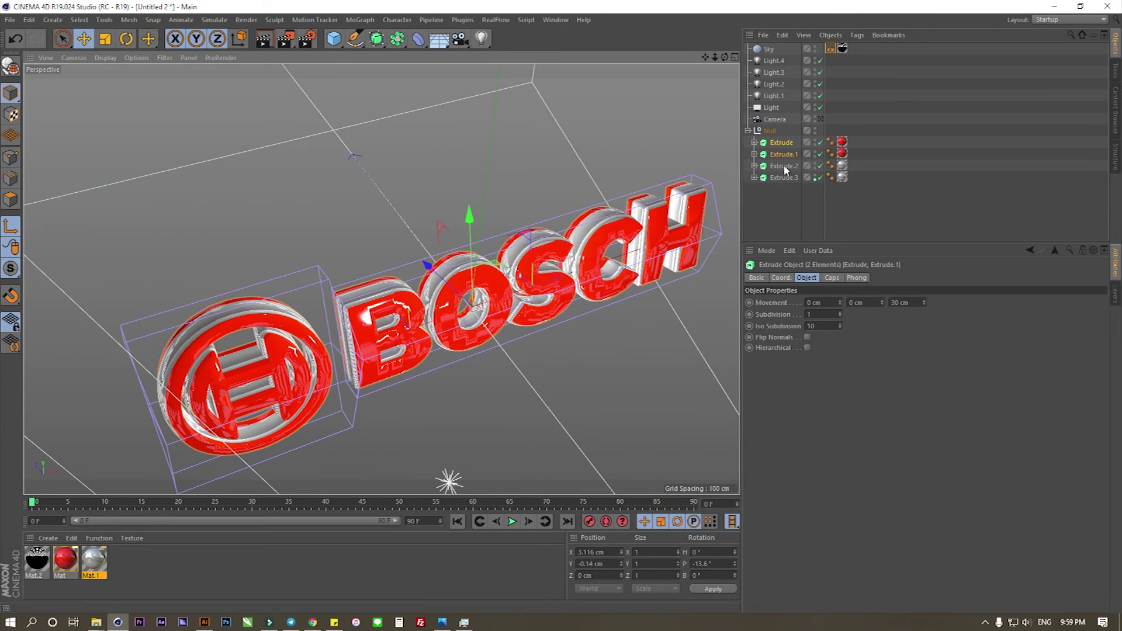
pyautogui.moveTo(430, 270)
pyautogui.mouseDown()
pyautogui.moveTo(440, 279)
pyautogui.moveTo(433, 270)
pyautogui.mouseUp()
pyautogui.hotkey('ctrl', 'z')
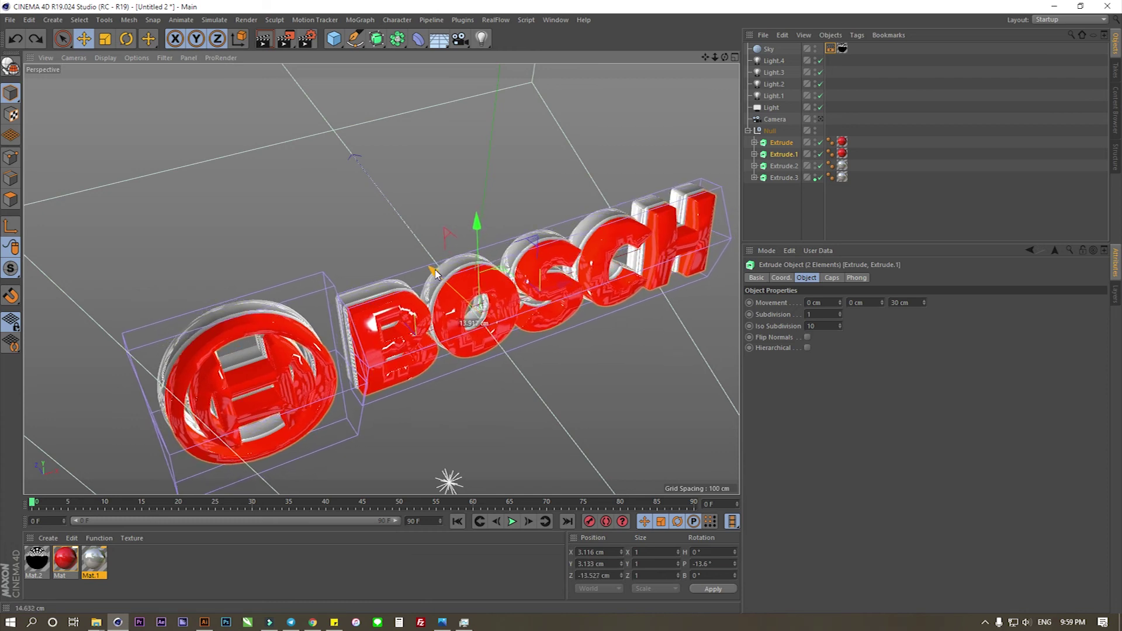
# Preview a camera-view render, then set the red Mat's bump Tiles Global Scale to 2%
pyautogui.click(820, 119)
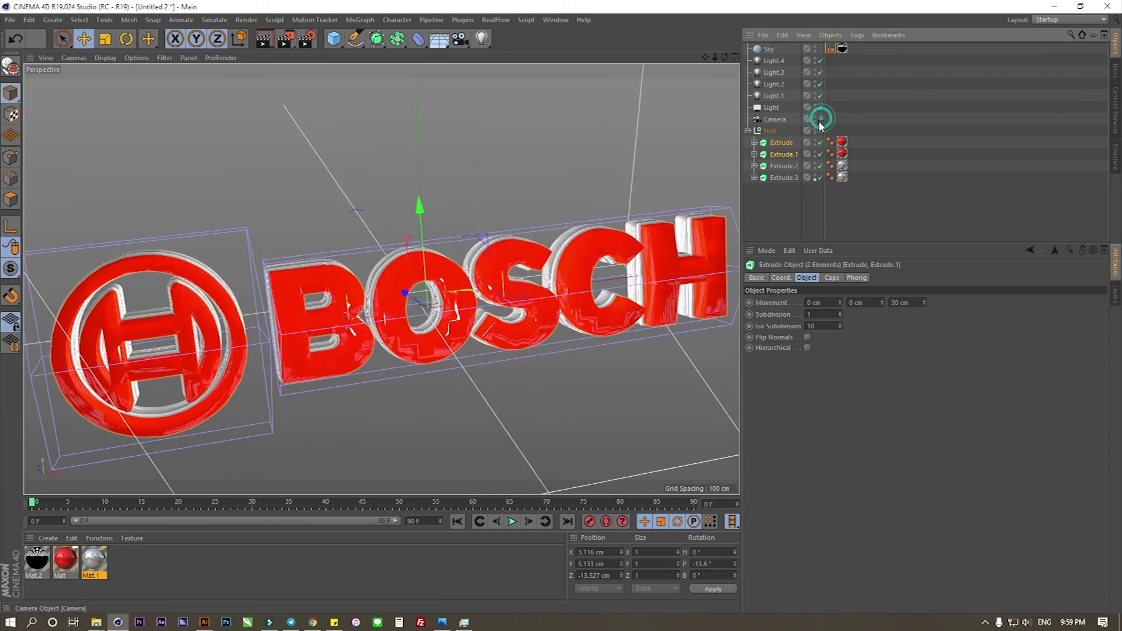
pyautogui.click(263, 38)
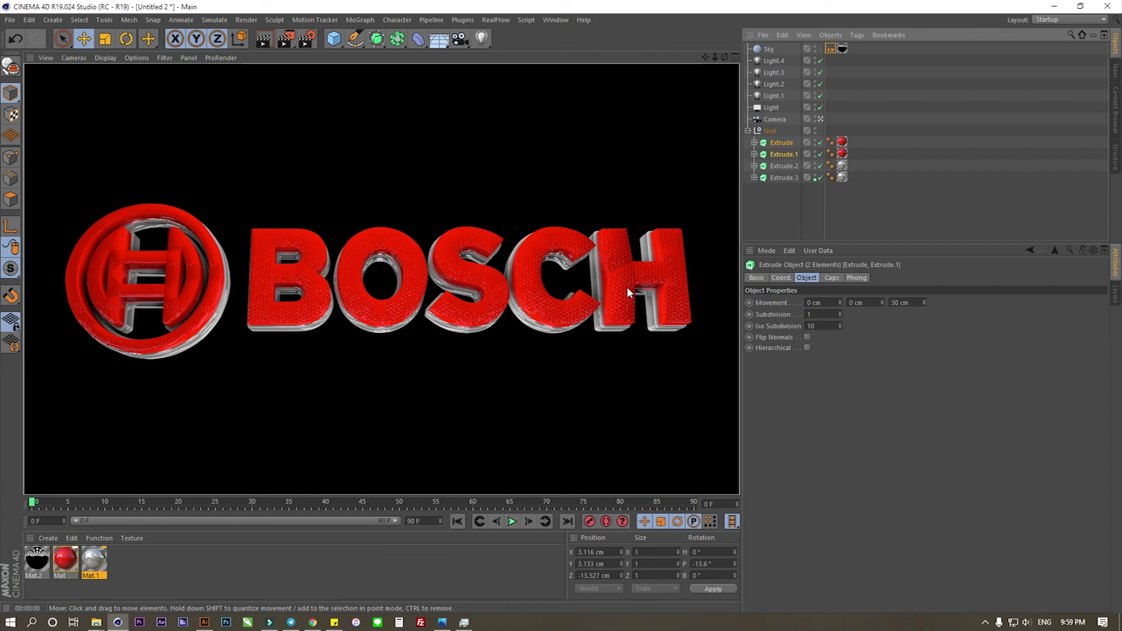
pyautogui.doubleClick(65, 558)
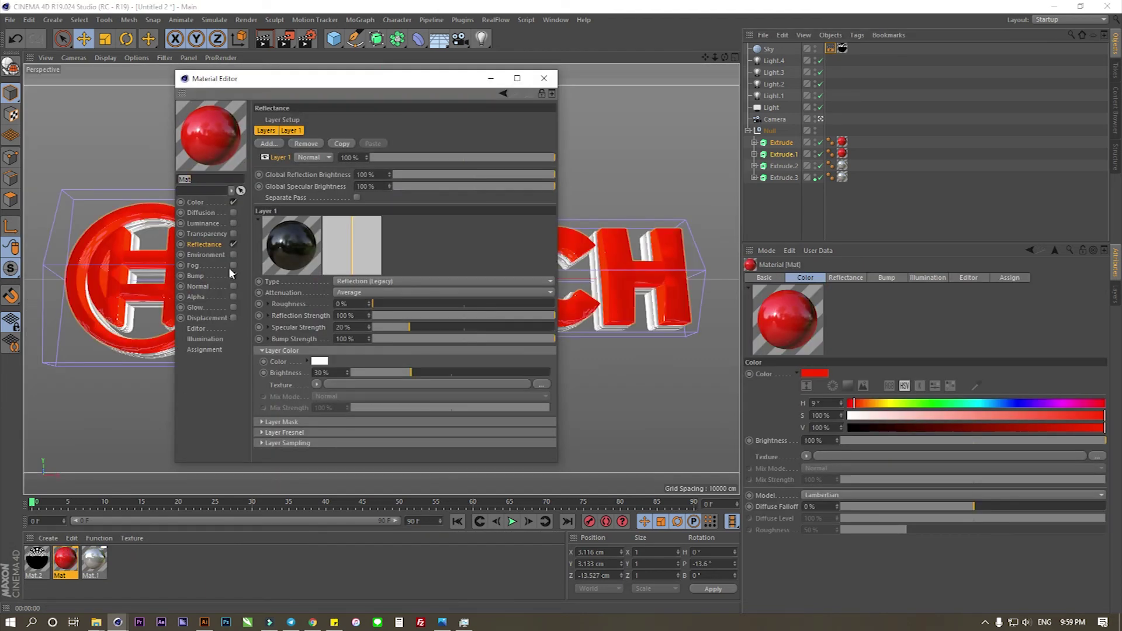
pyautogui.click(209, 275)
pyautogui.click(333, 196)
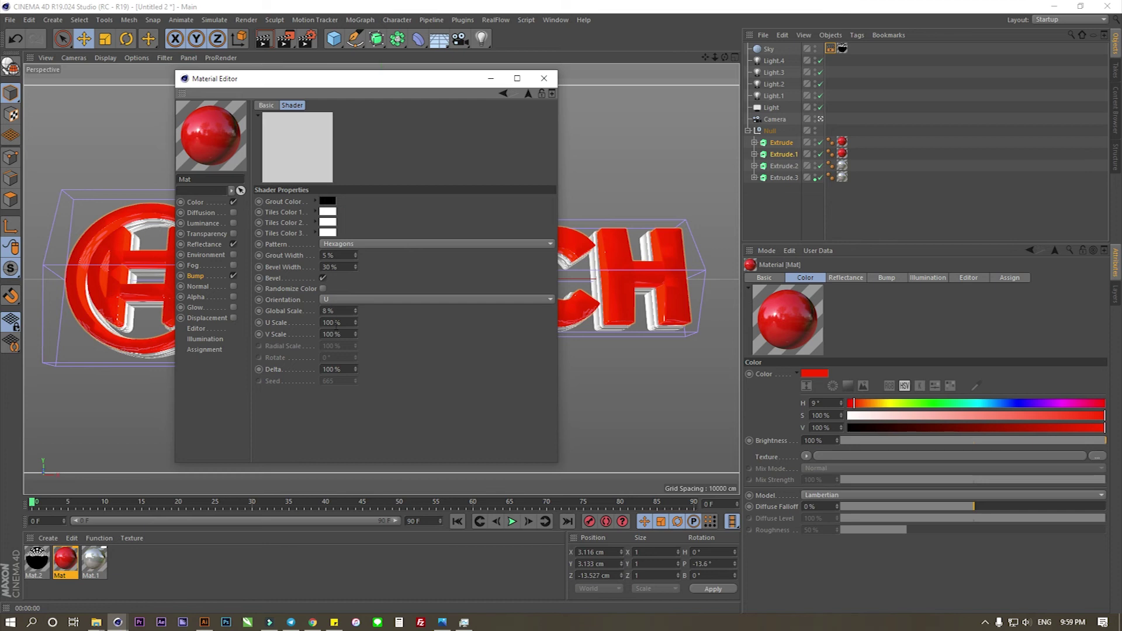
pyautogui.doubleClick(341, 312)
pyautogui.write('3')
pyautogui.press('Return')
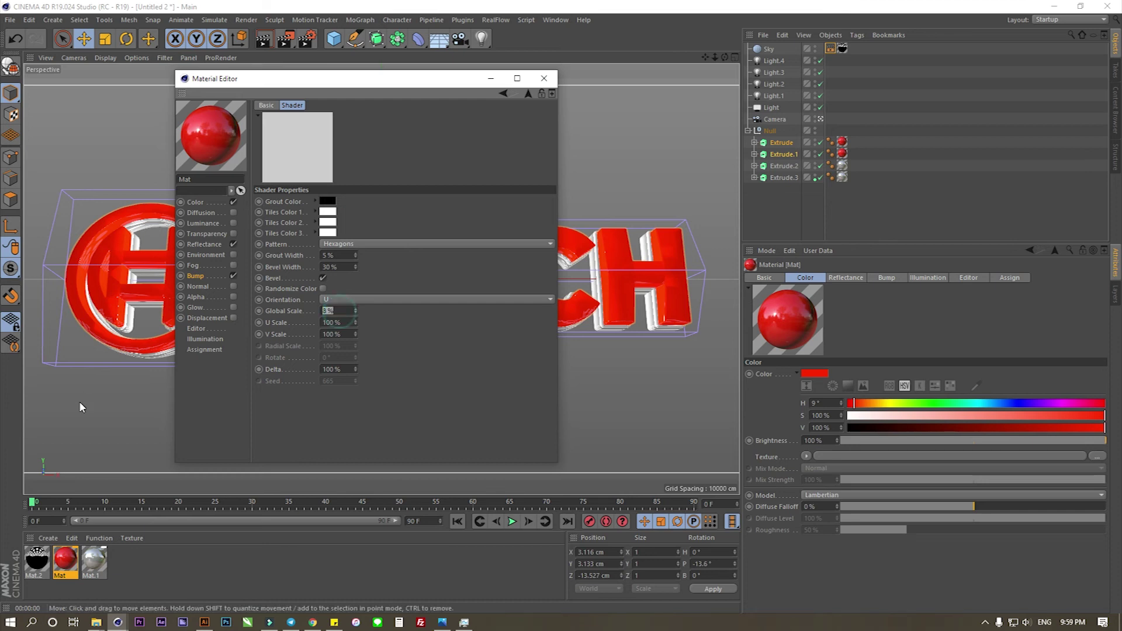
pyautogui.write('2')
pyautogui.press('Return')
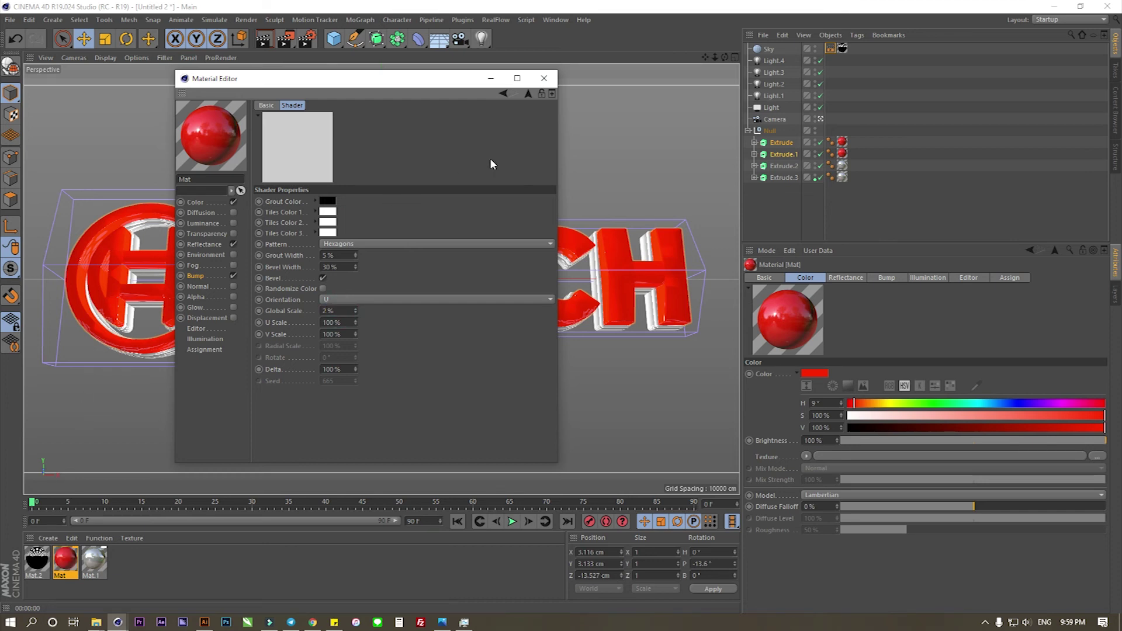
pyautogui.click(546, 79)
# Add Color Correction and Global Illumination effects to the render settings
pyautogui.hotkey('ctrl', 'b')
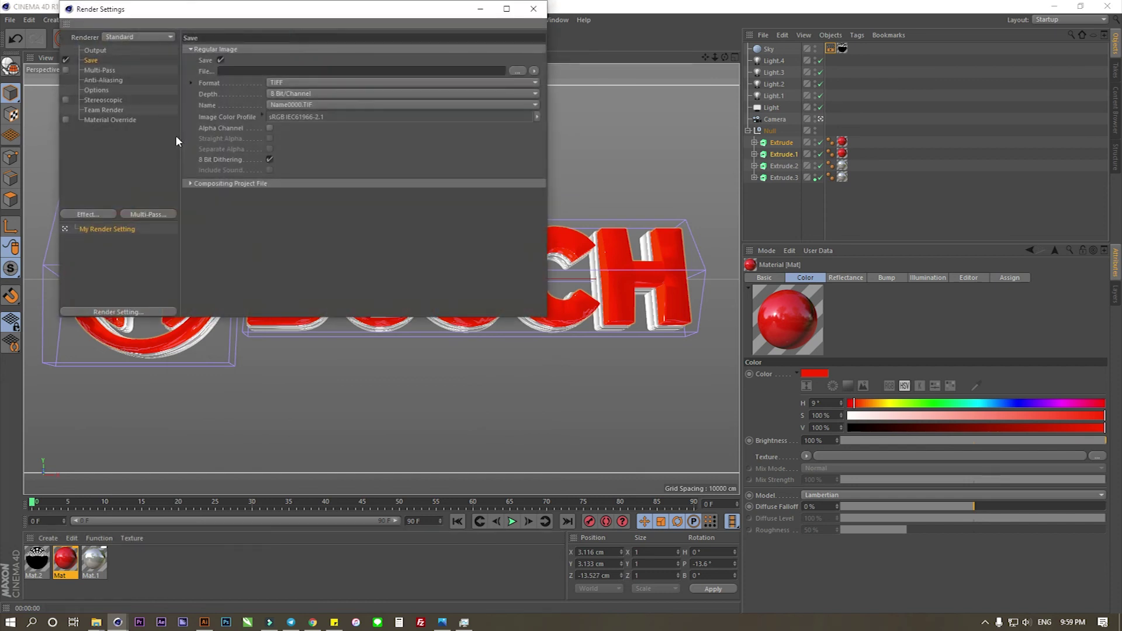
pyautogui.click(88, 214)
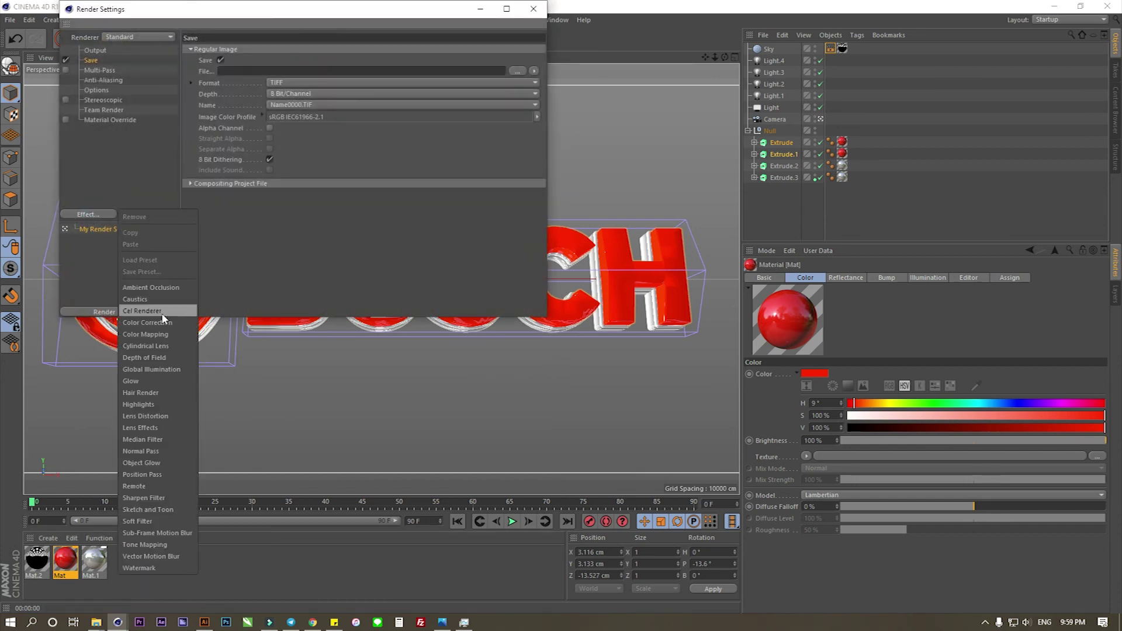
pyautogui.click(149, 322)
pyautogui.click(88, 216)
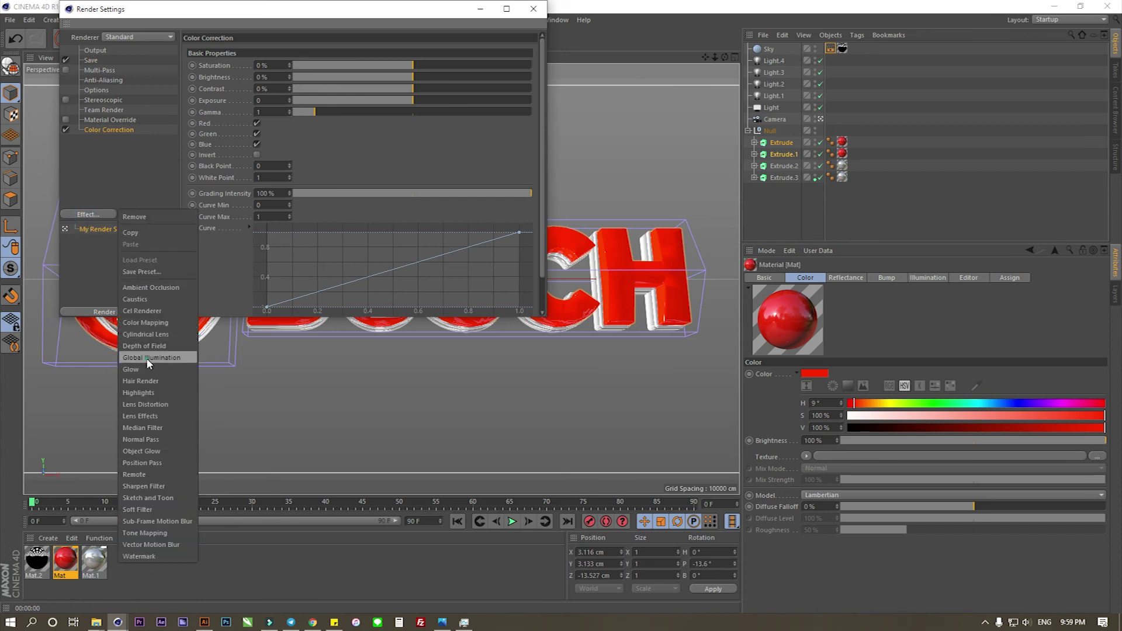
pyautogui.click(147, 358)
# Set the output to the HDTV 1080 25 preset (1920×1080) with resolution 10000 DPI
pyautogui.click(93, 51)
pyautogui.click(193, 51)
pyautogui.moveTo(210, 85)
pyautogui.click(306, 249)
pyautogui.click(195, 50)
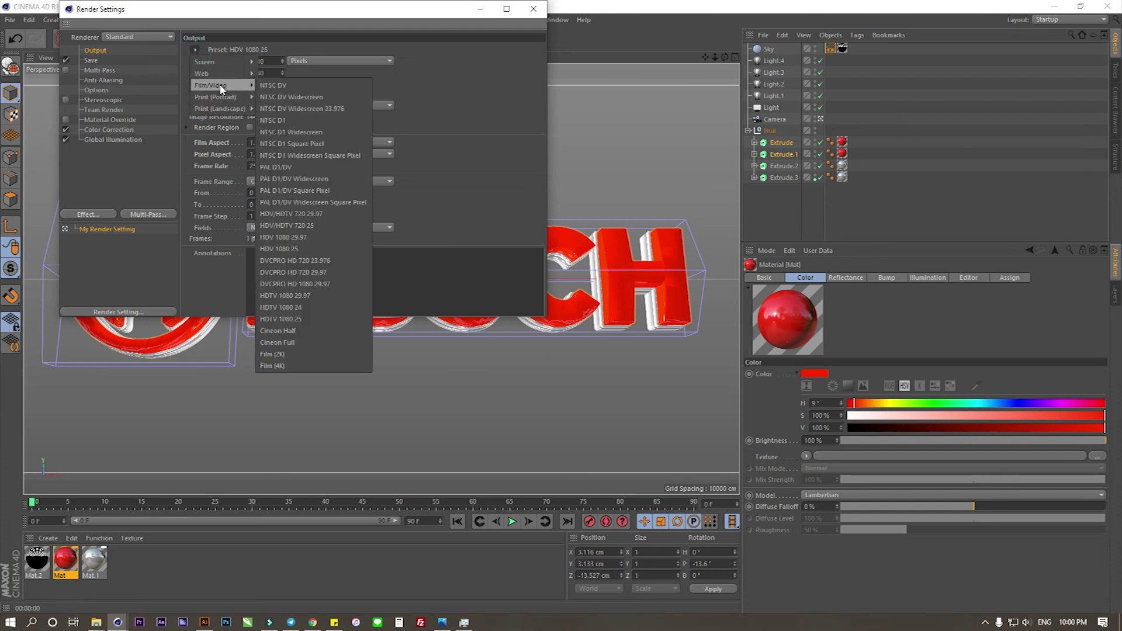
pyautogui.click(292, 323)
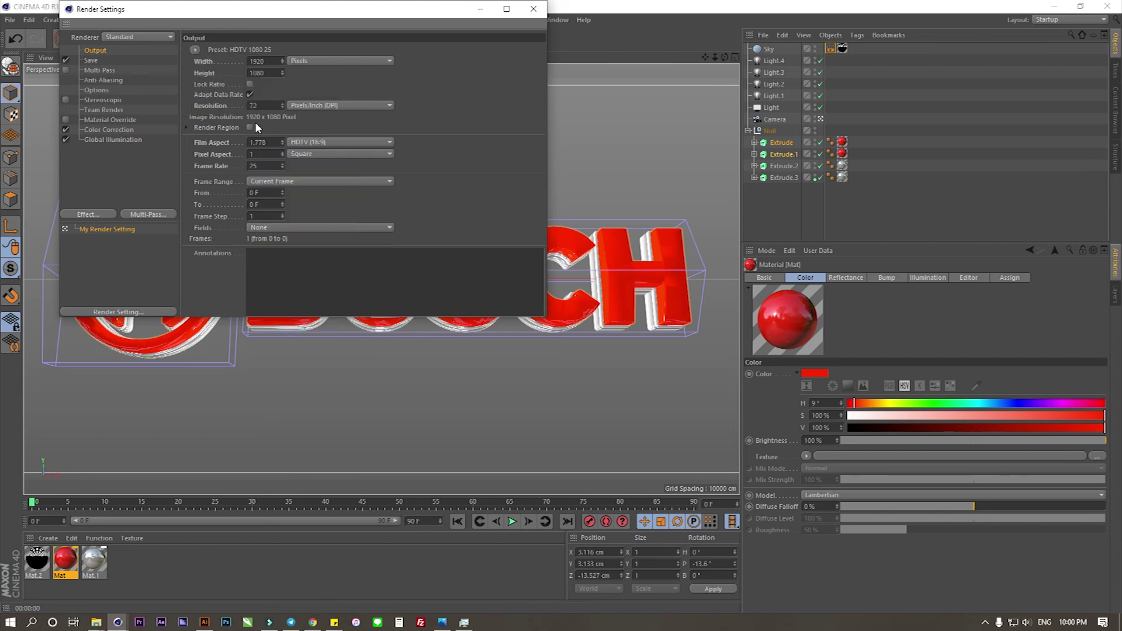
pyautogui.doubleClick(262, 106)
pyautogui.write('10')
pyautogui.write('000')
pyautogui.press('Return')
# Save renders as 16-bit PNG with an alpha channel to the file D:\logo
pyautogui.click(276, 106)
pyautogui.click(91, 59)
pyautogui.click(294, 95)
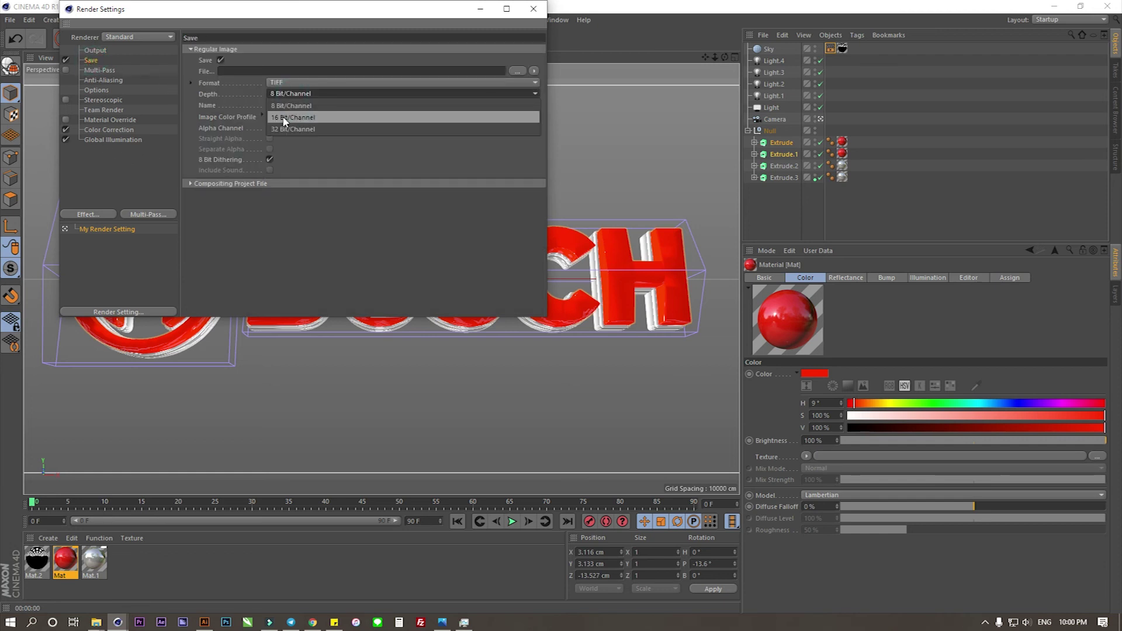
pyautogui.click(293, 120)
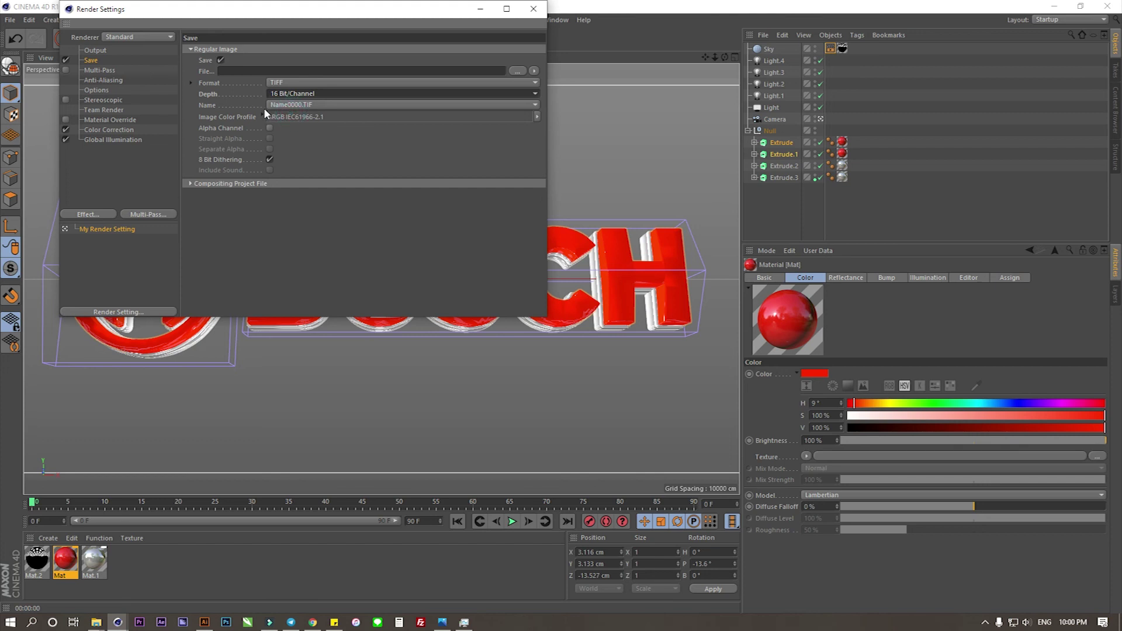
pyautogui.click(284, 83)
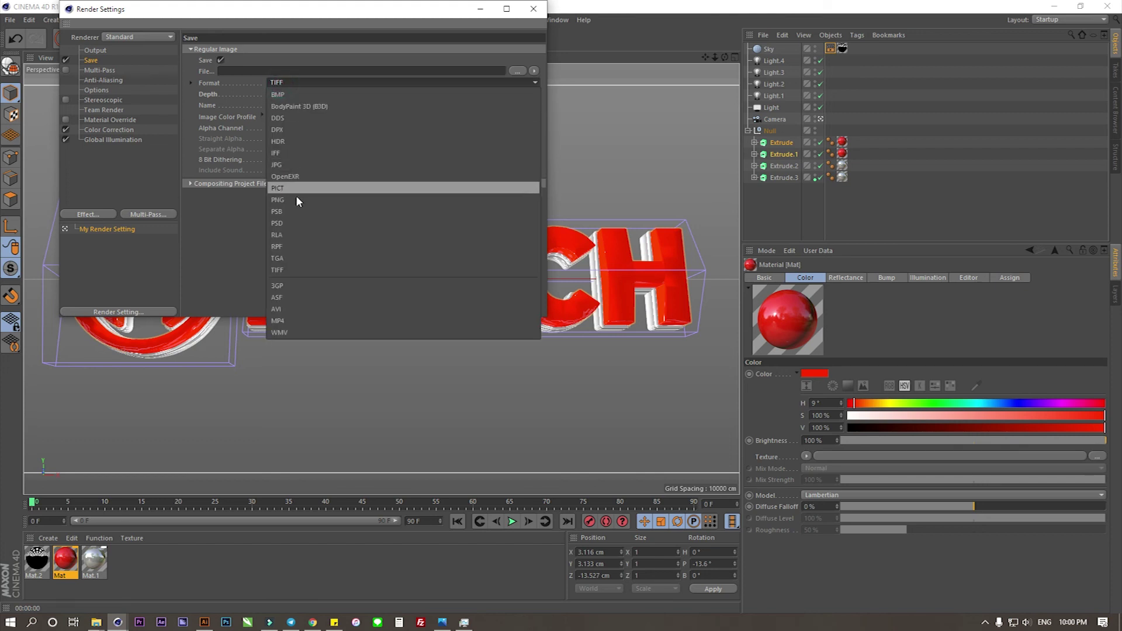
pyautogui.click(277, 199)
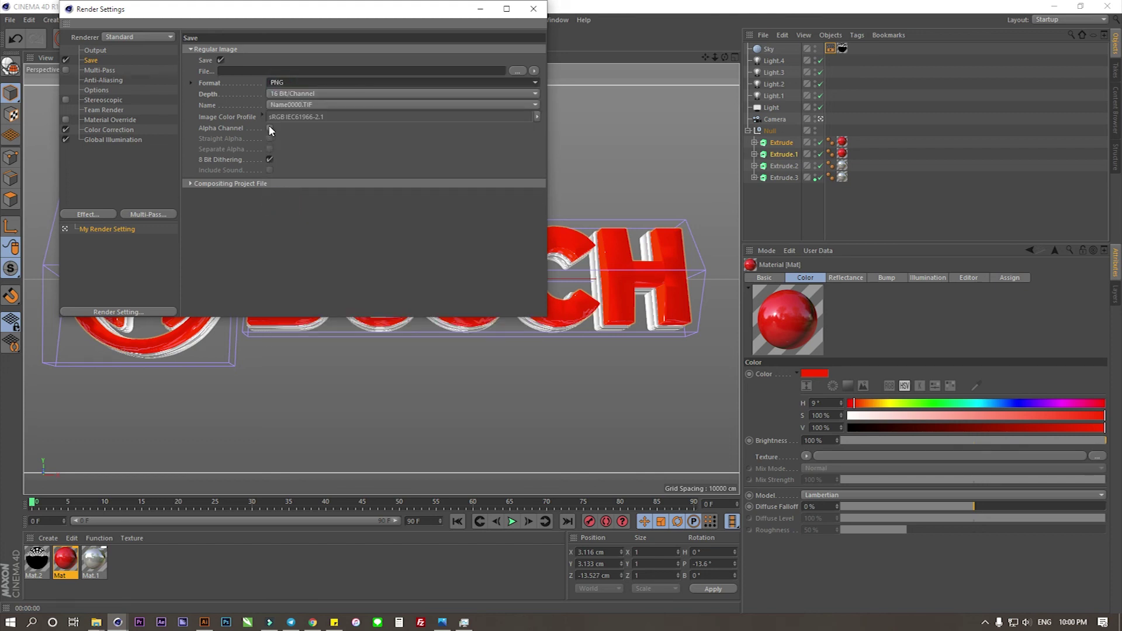
pyautogui.click(269, 128)
pyautogui.click(517, 70)
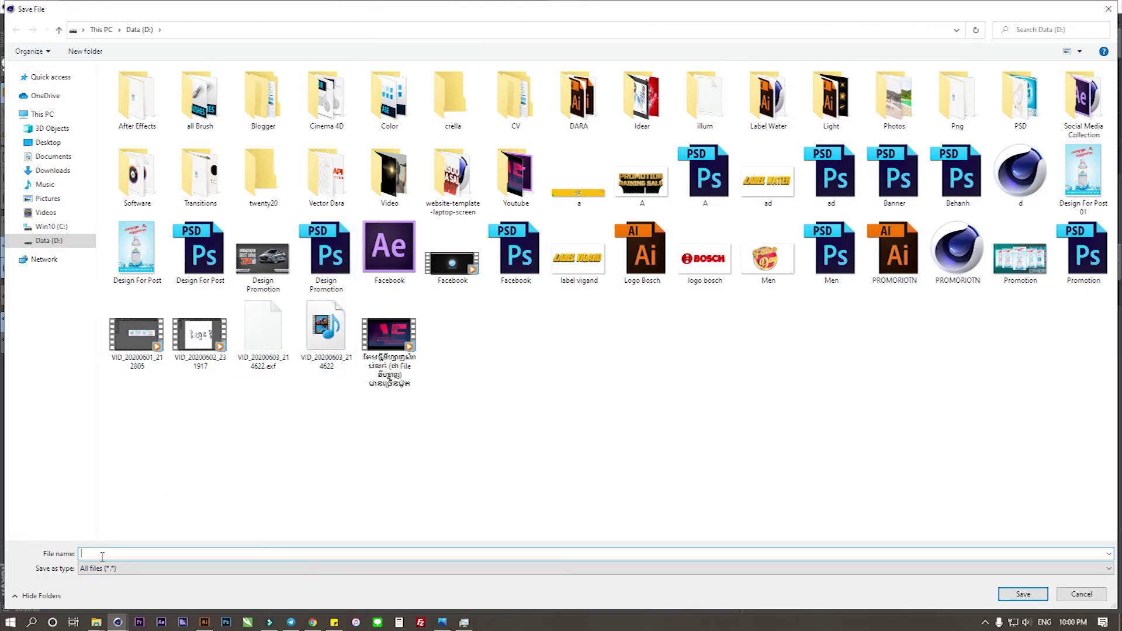
pyautogui.write('logo')
pyautogui.press('Return')
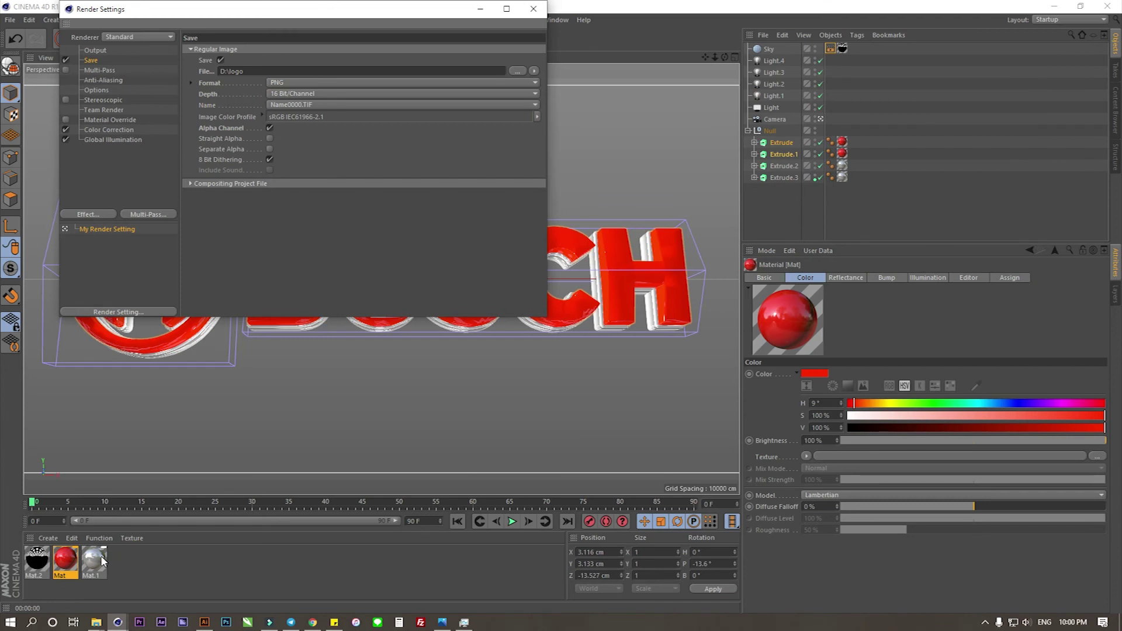
# Set anti-aliasing to Best and close the Render Settings
pyautogui.click(97, 82)
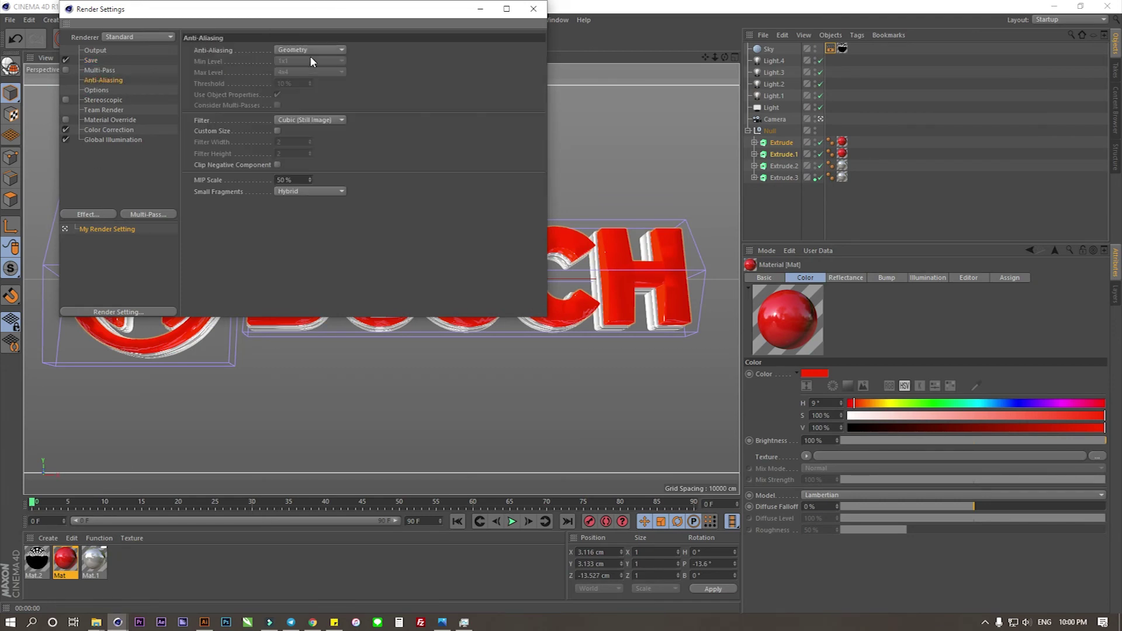
pyautogui.click(285, 85)
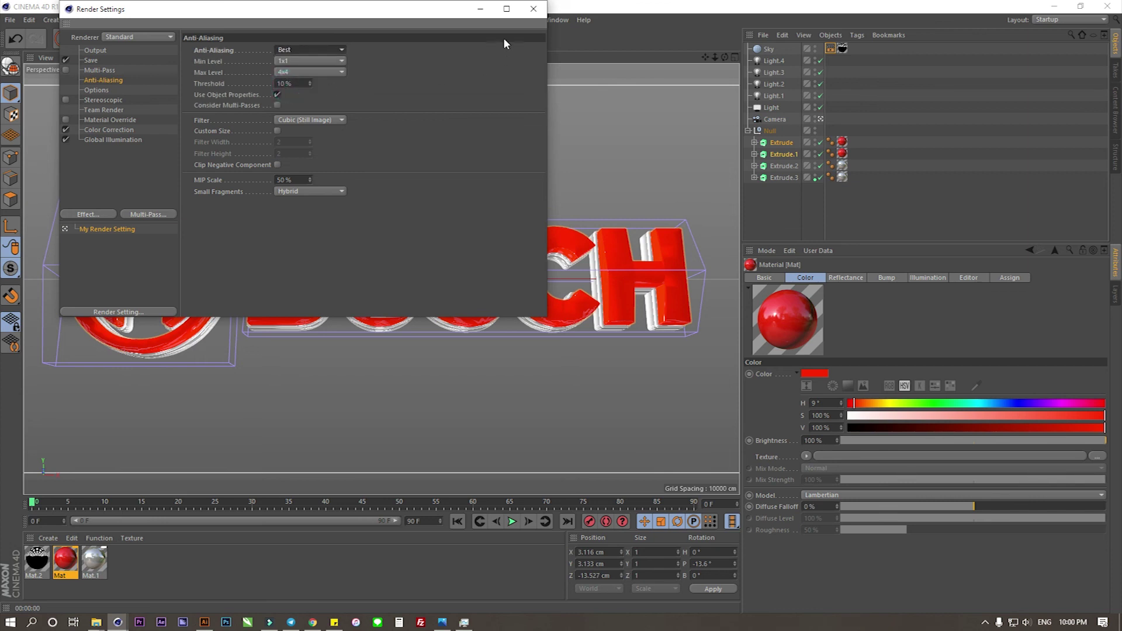
pyautogui.click(532, 10)
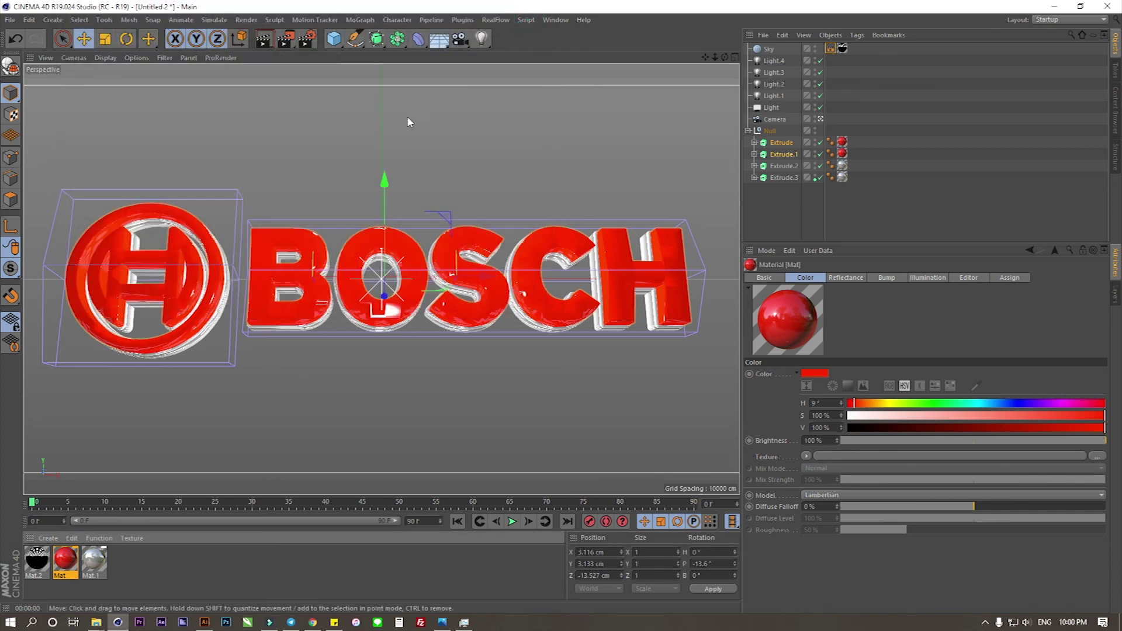
# Render the BOSCH logo scene in the viewport
pyautogui.click(263, 38)
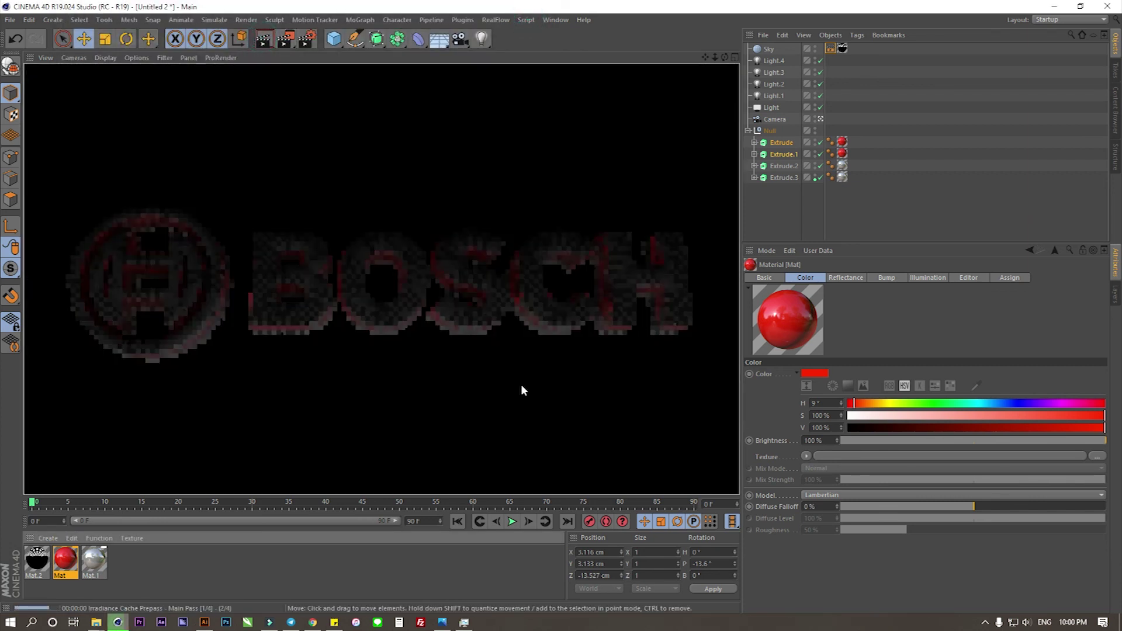